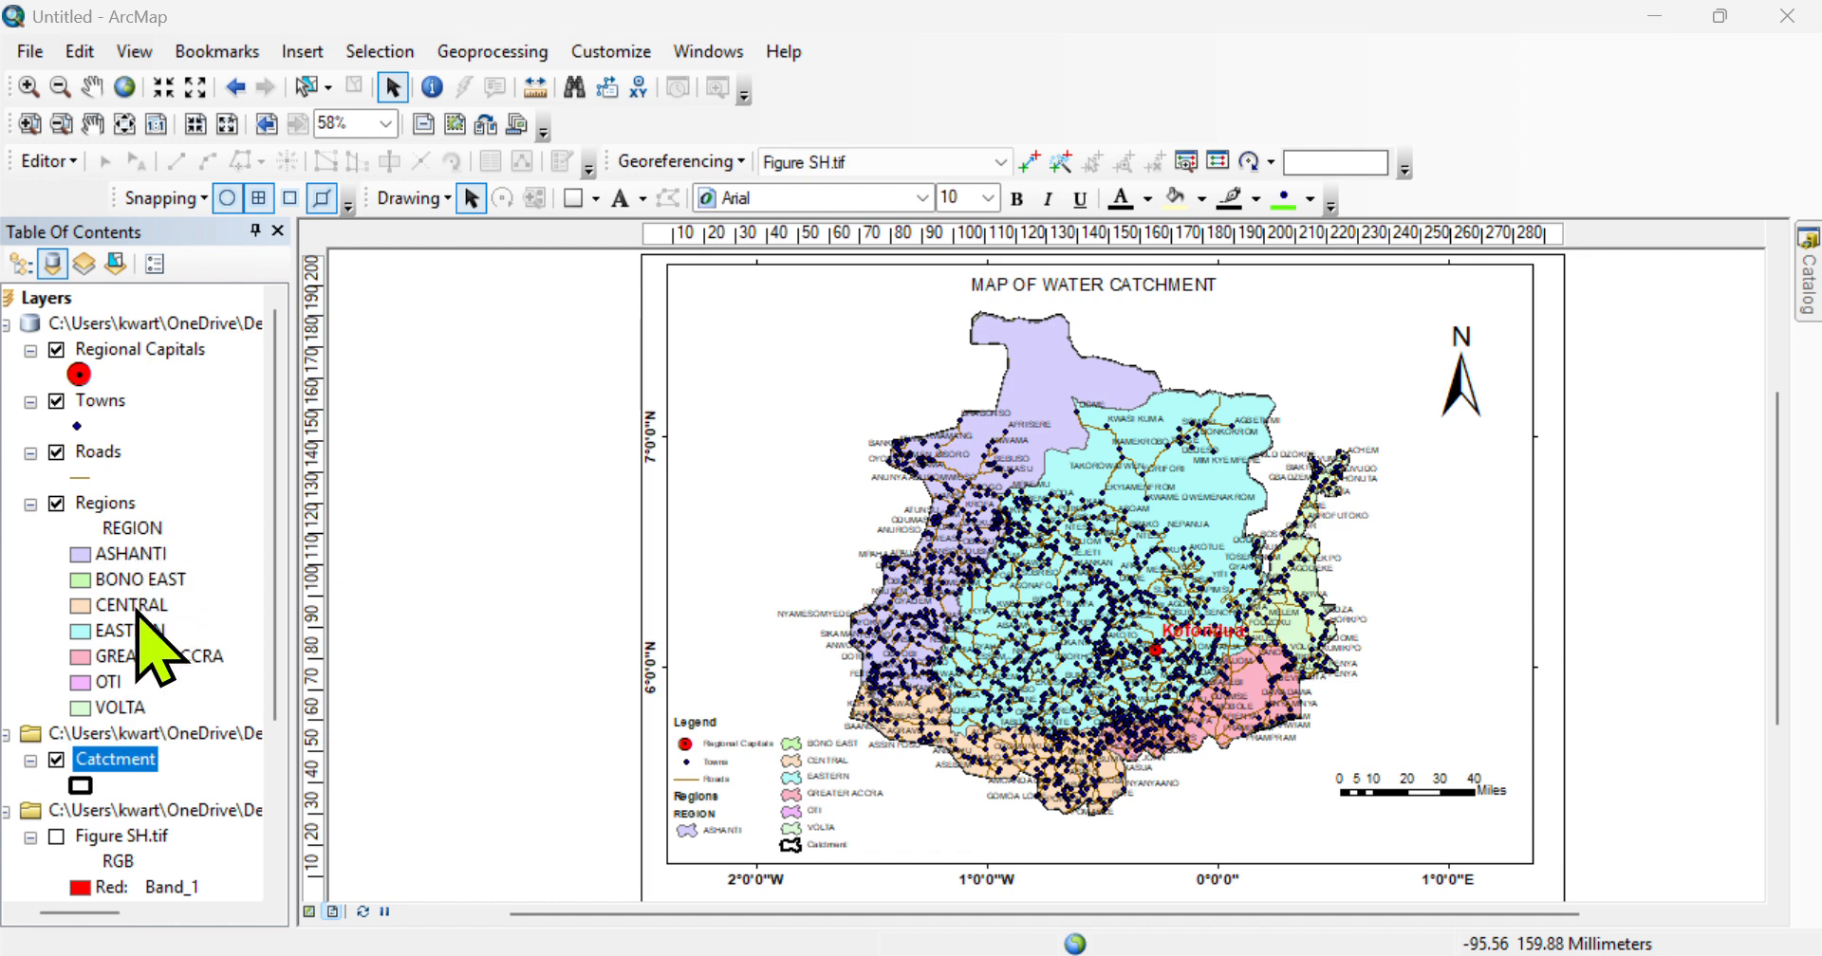
- Examine the Regions layer's unique-value symbology for the REGION field, including the feature count of each category
left_click(121, 502)
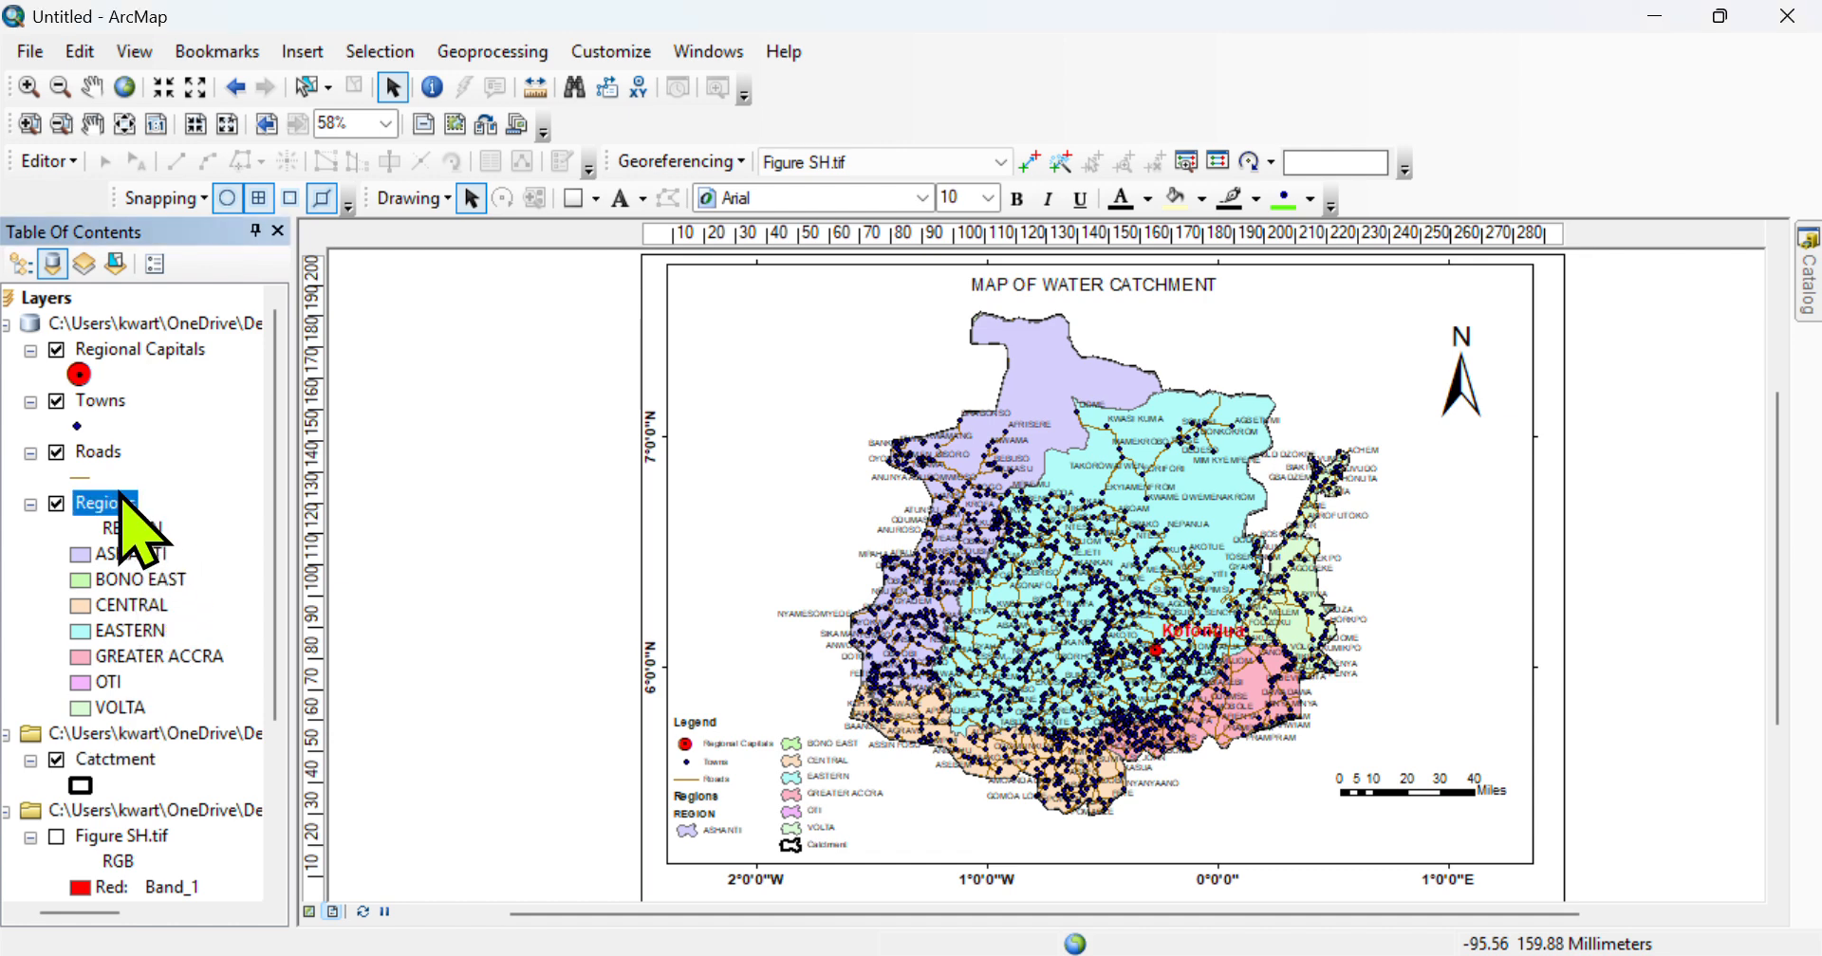
right_click(123, 502)
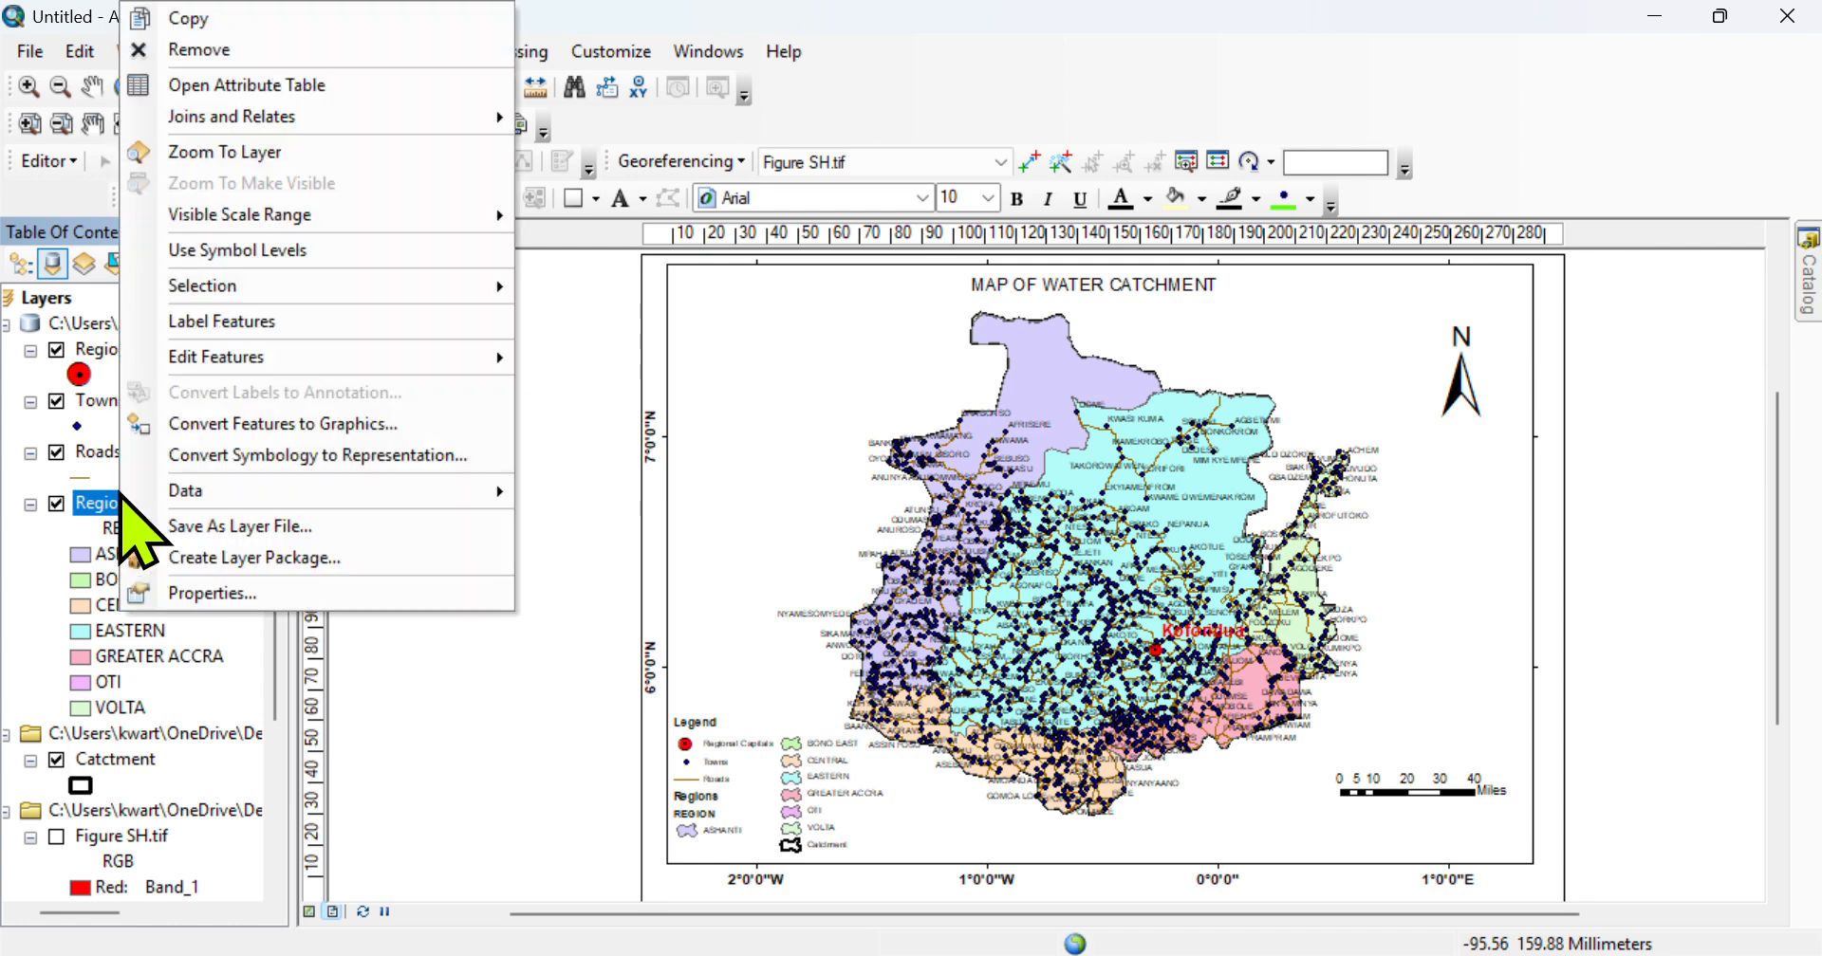
left_click(201, 589)
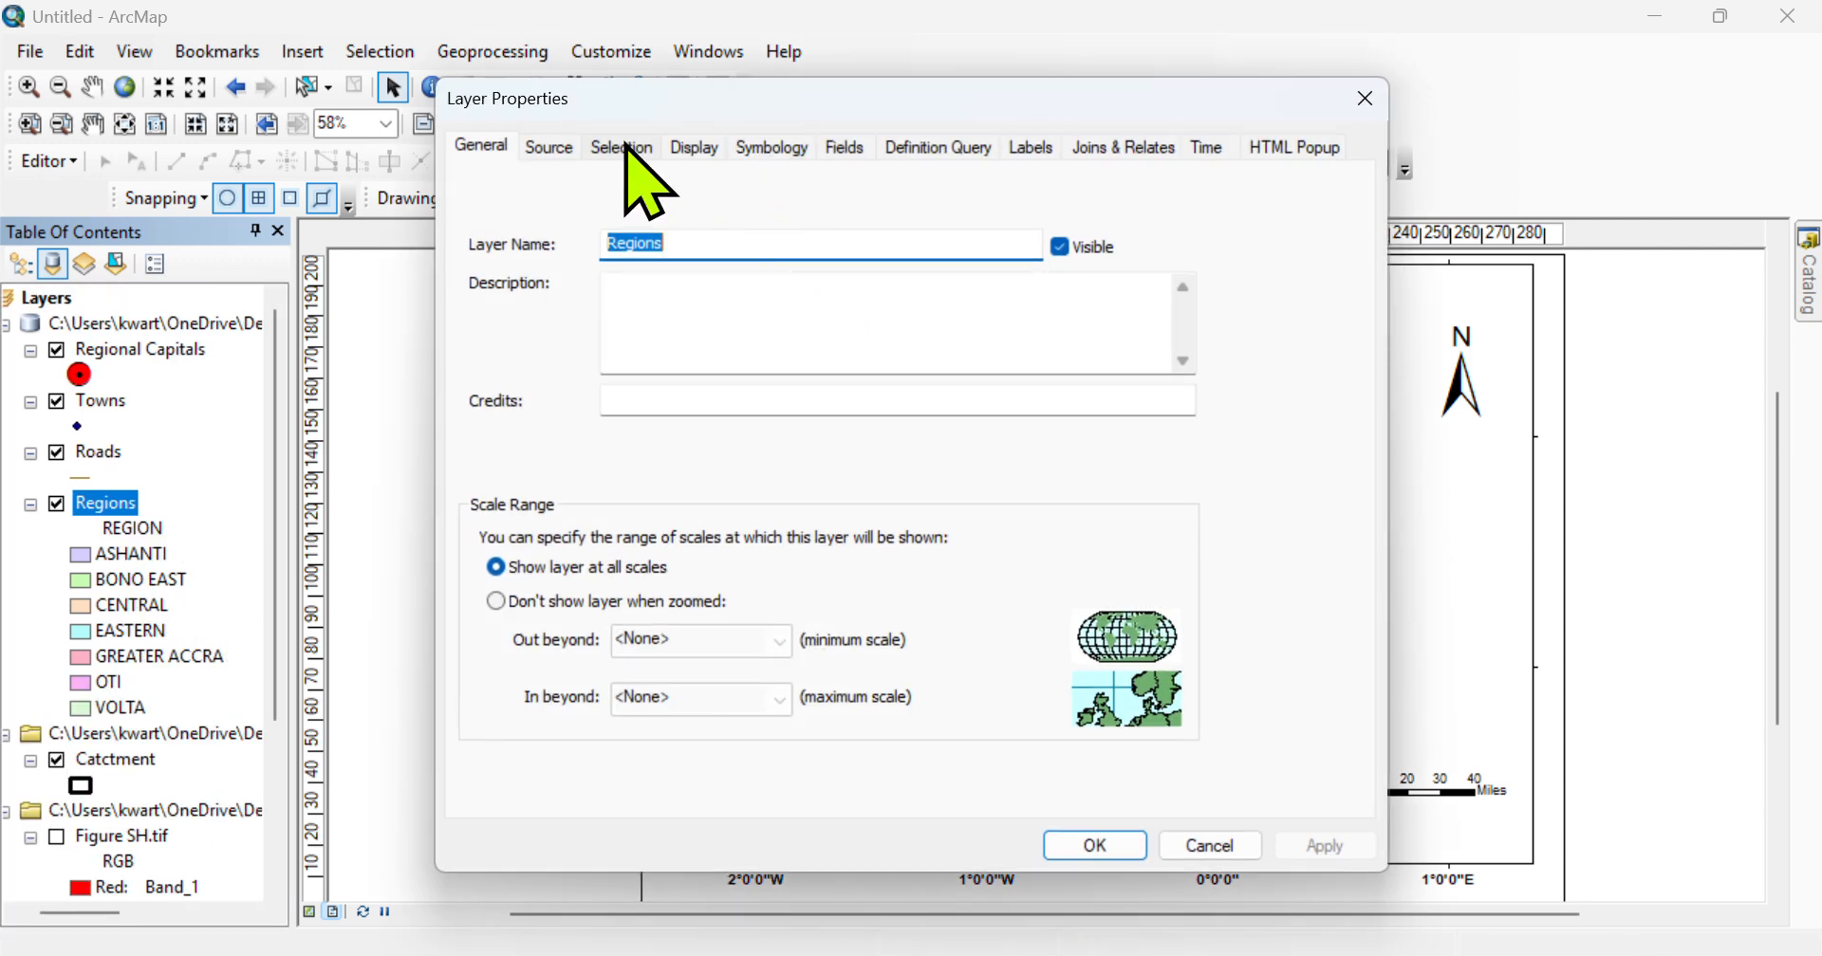
left_click(784, 154)
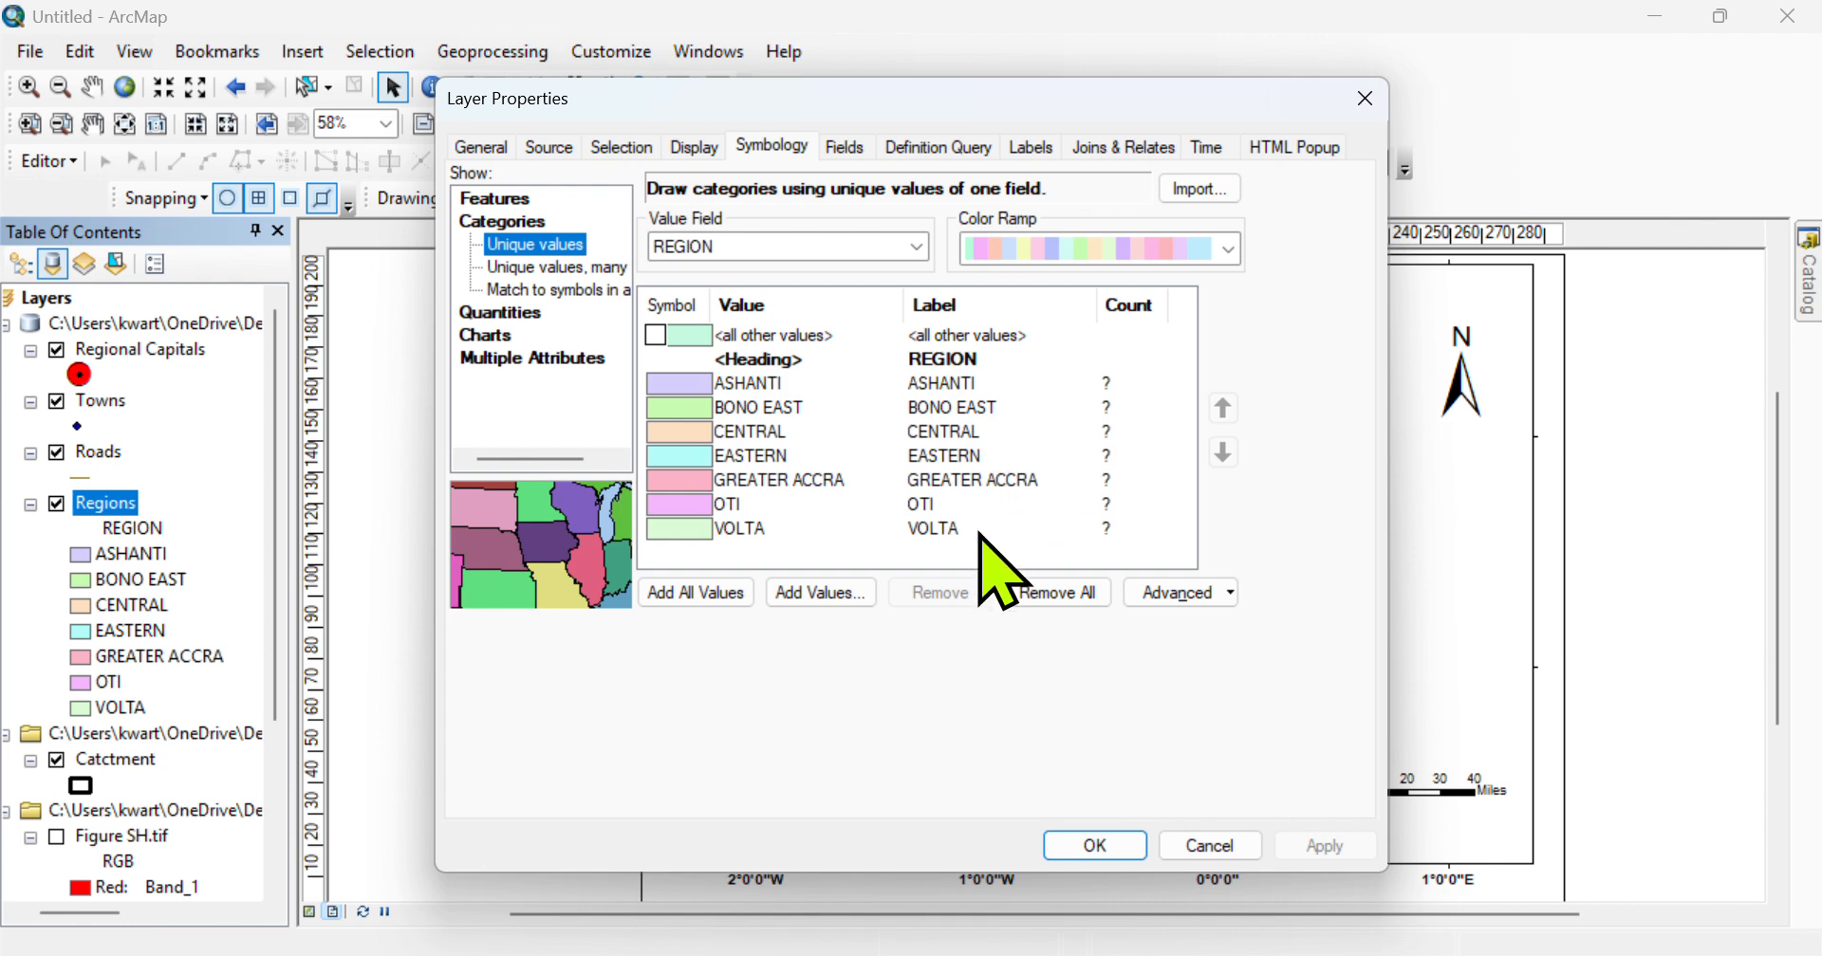
left_click(903, 364)
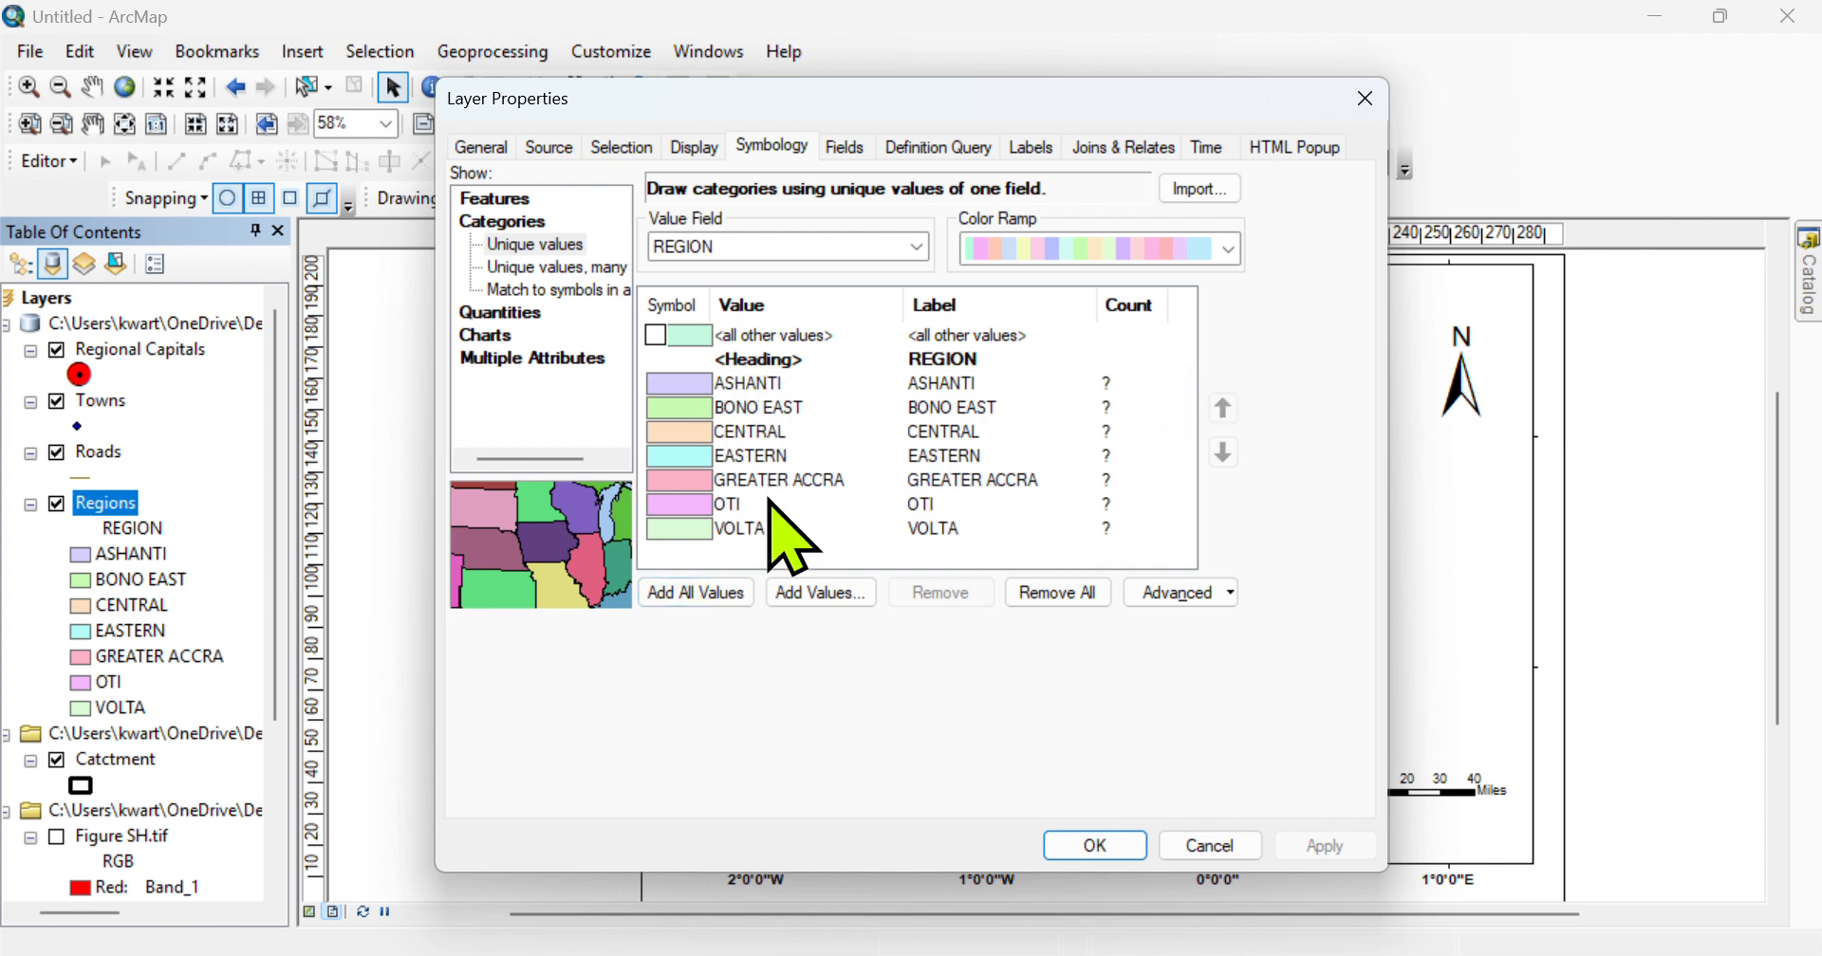
left_click(1129, 308)
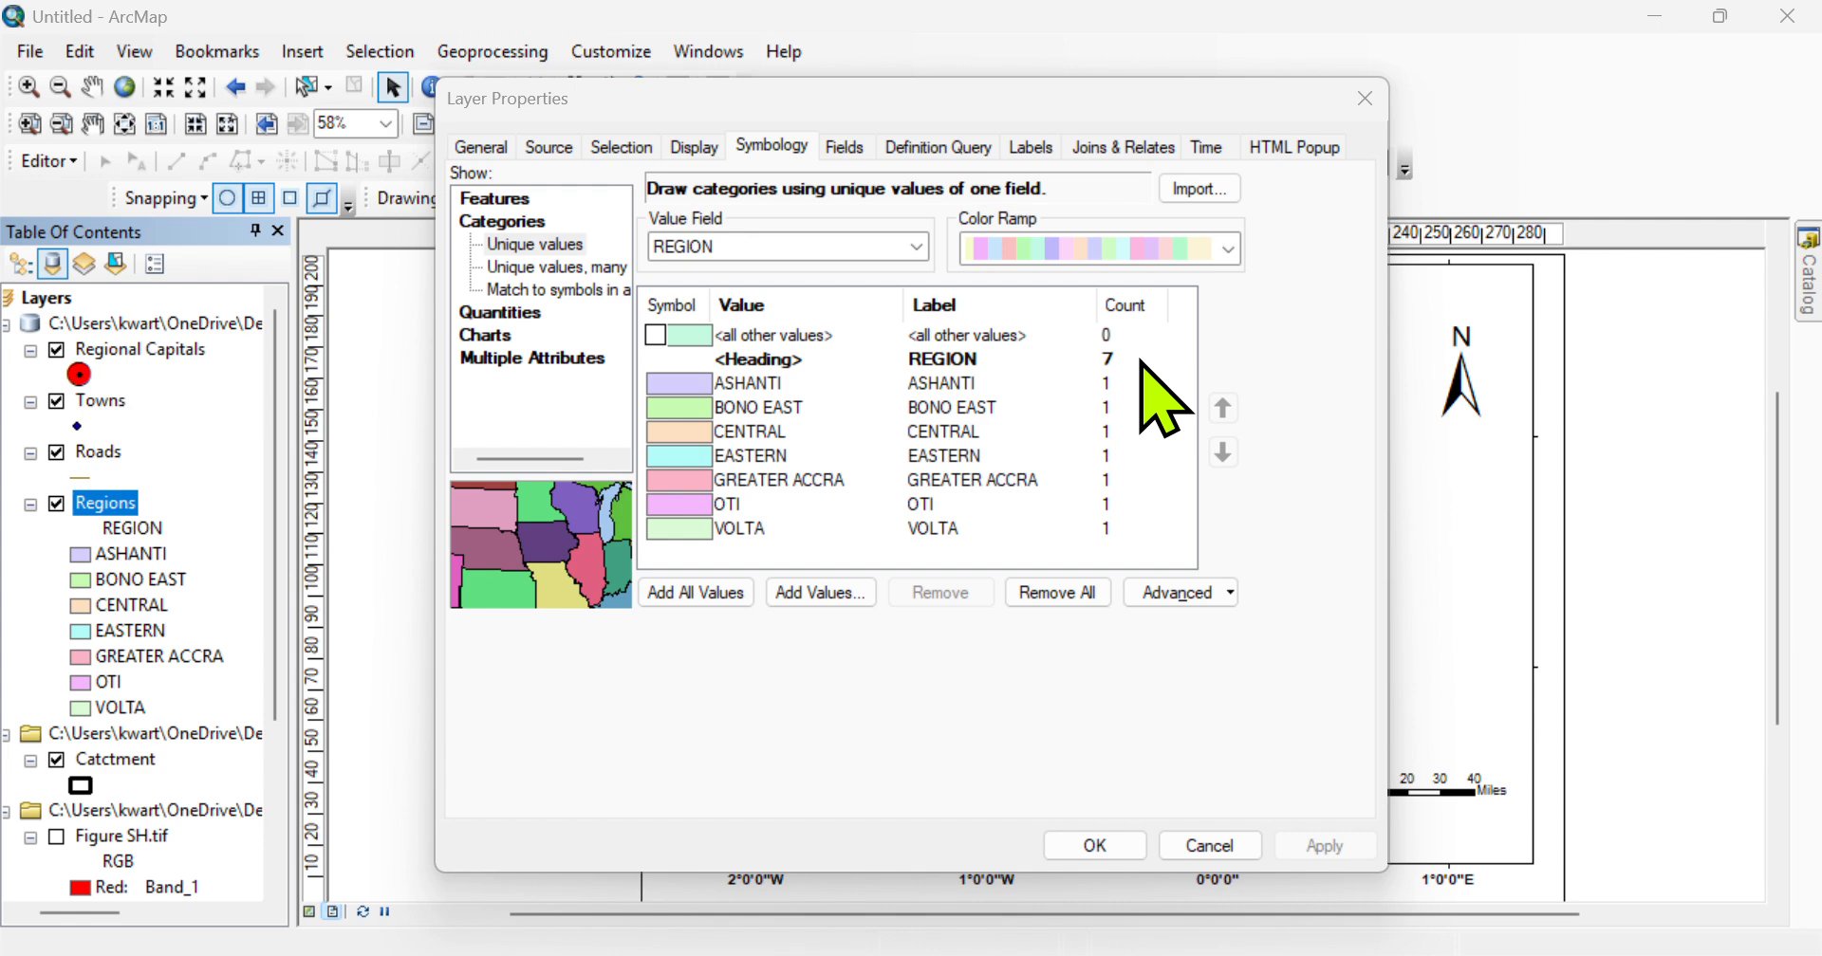
left_click(1354, 110)
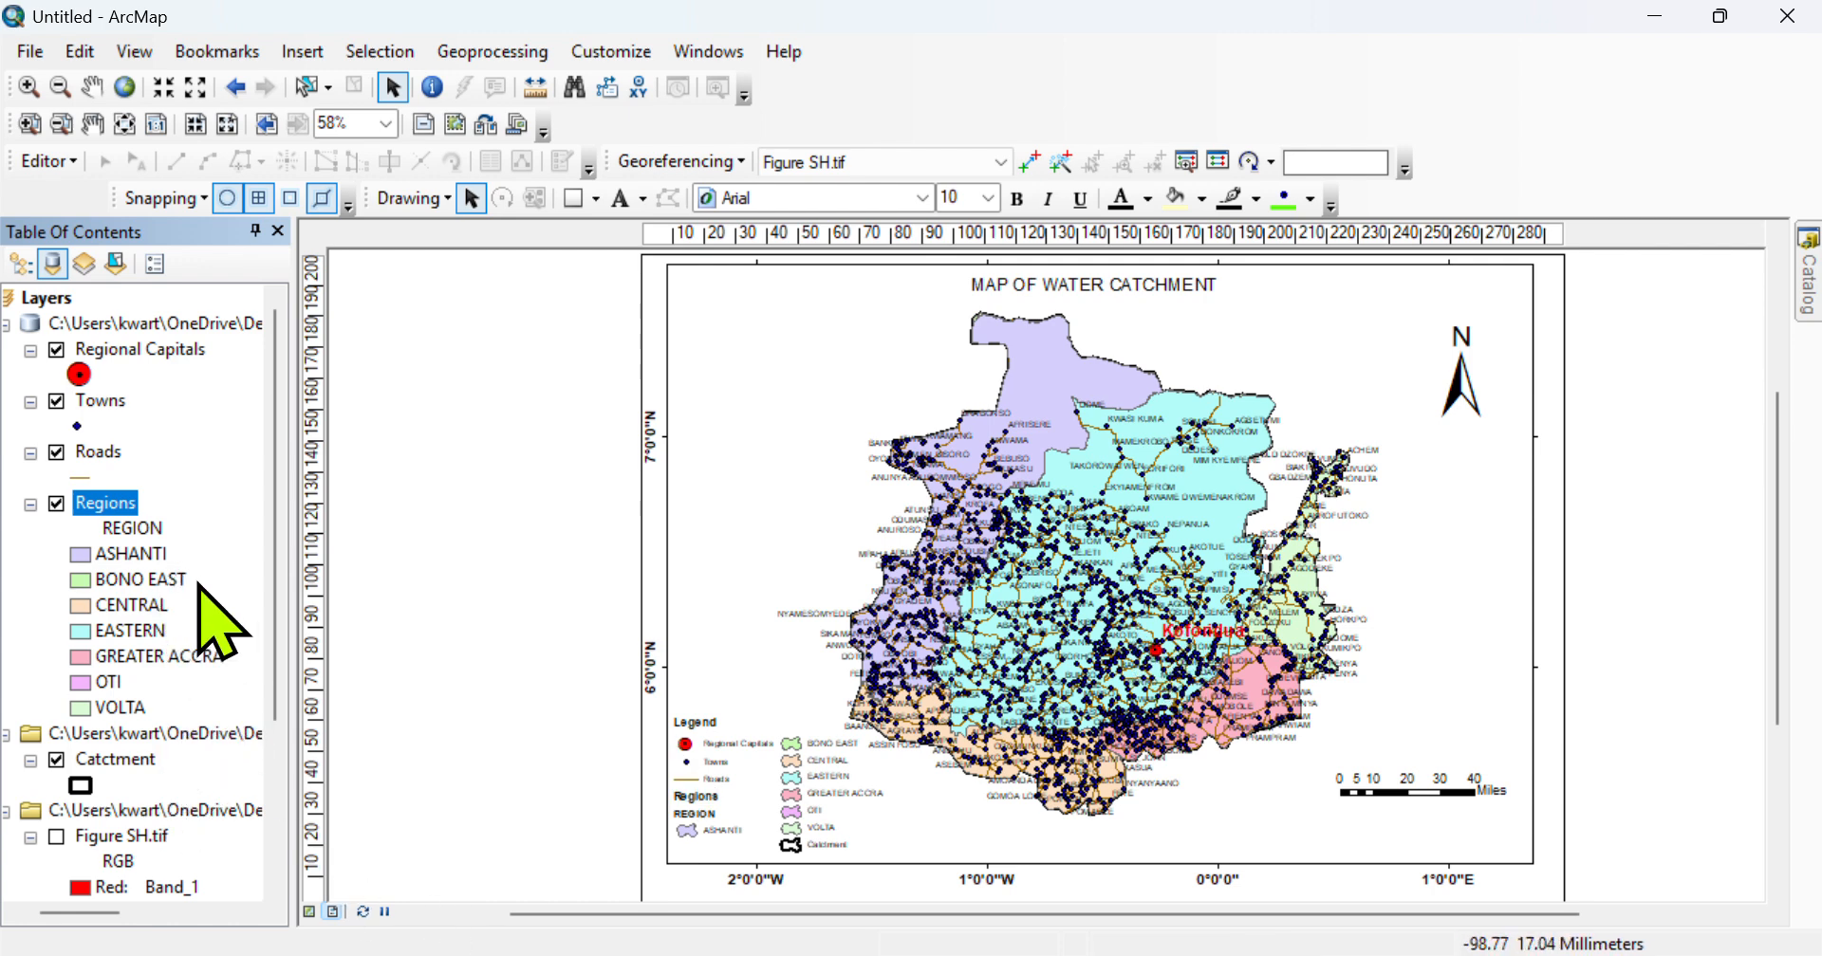
left_click(114, 503)
key("Escape")
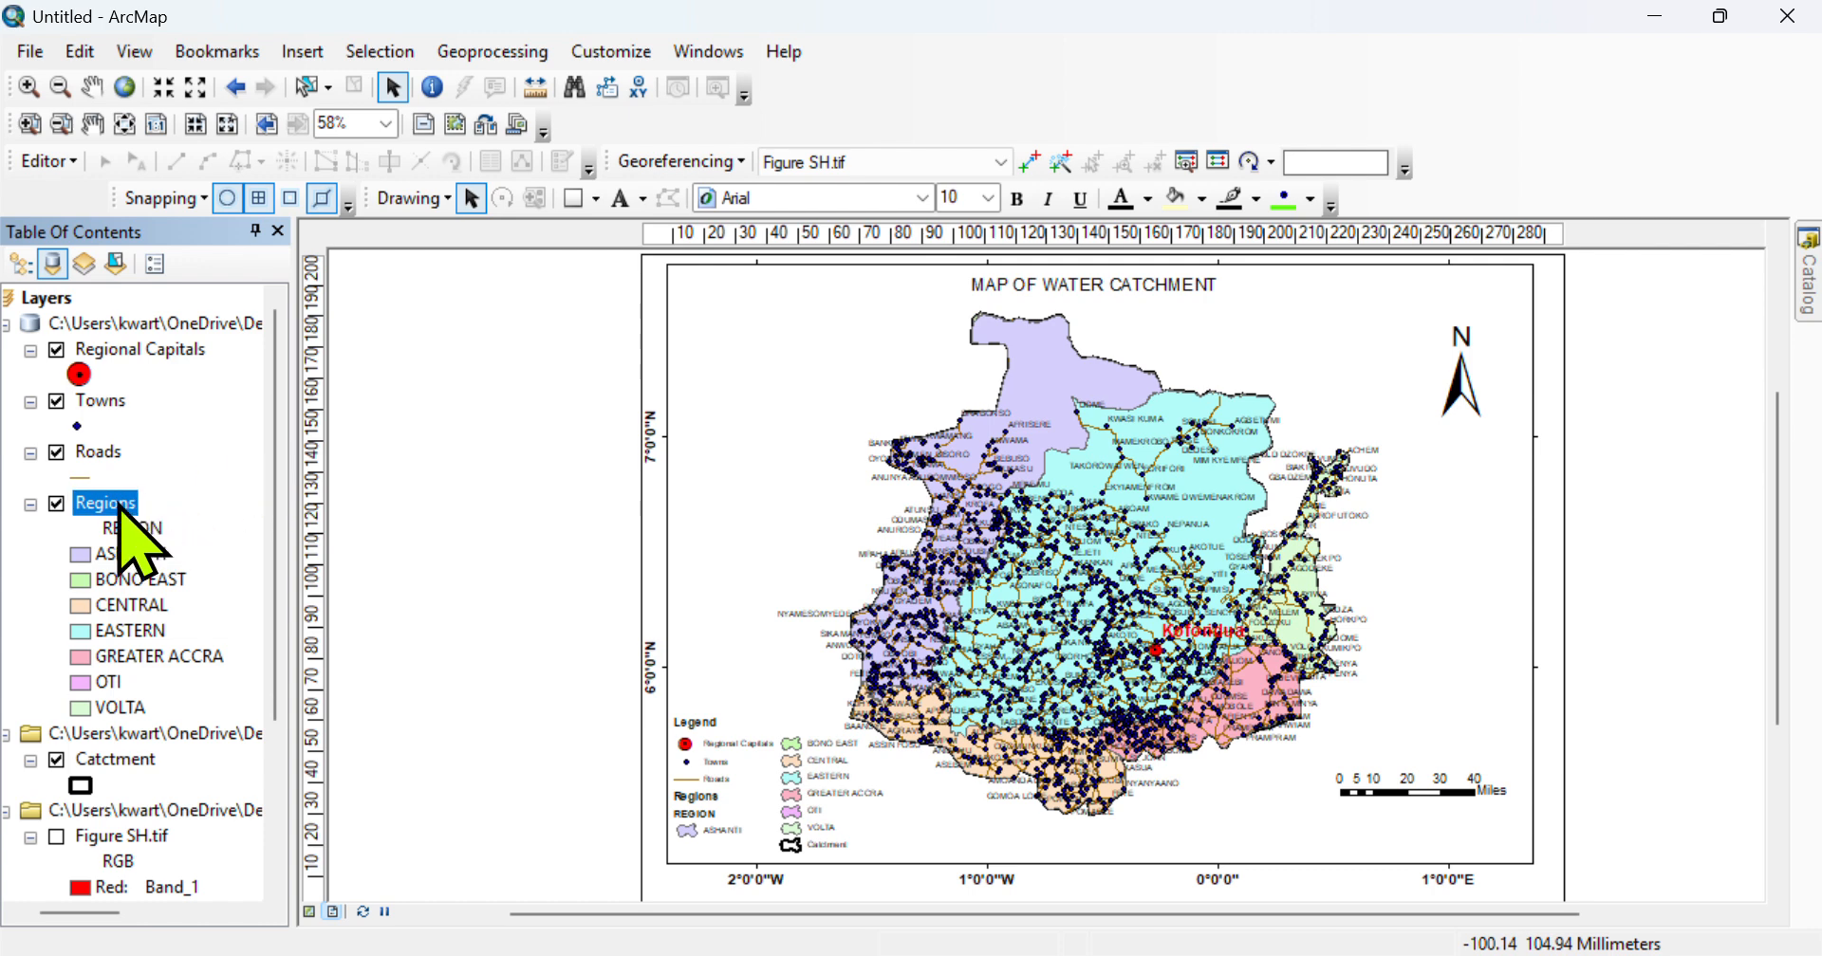
right_click(119, 507)
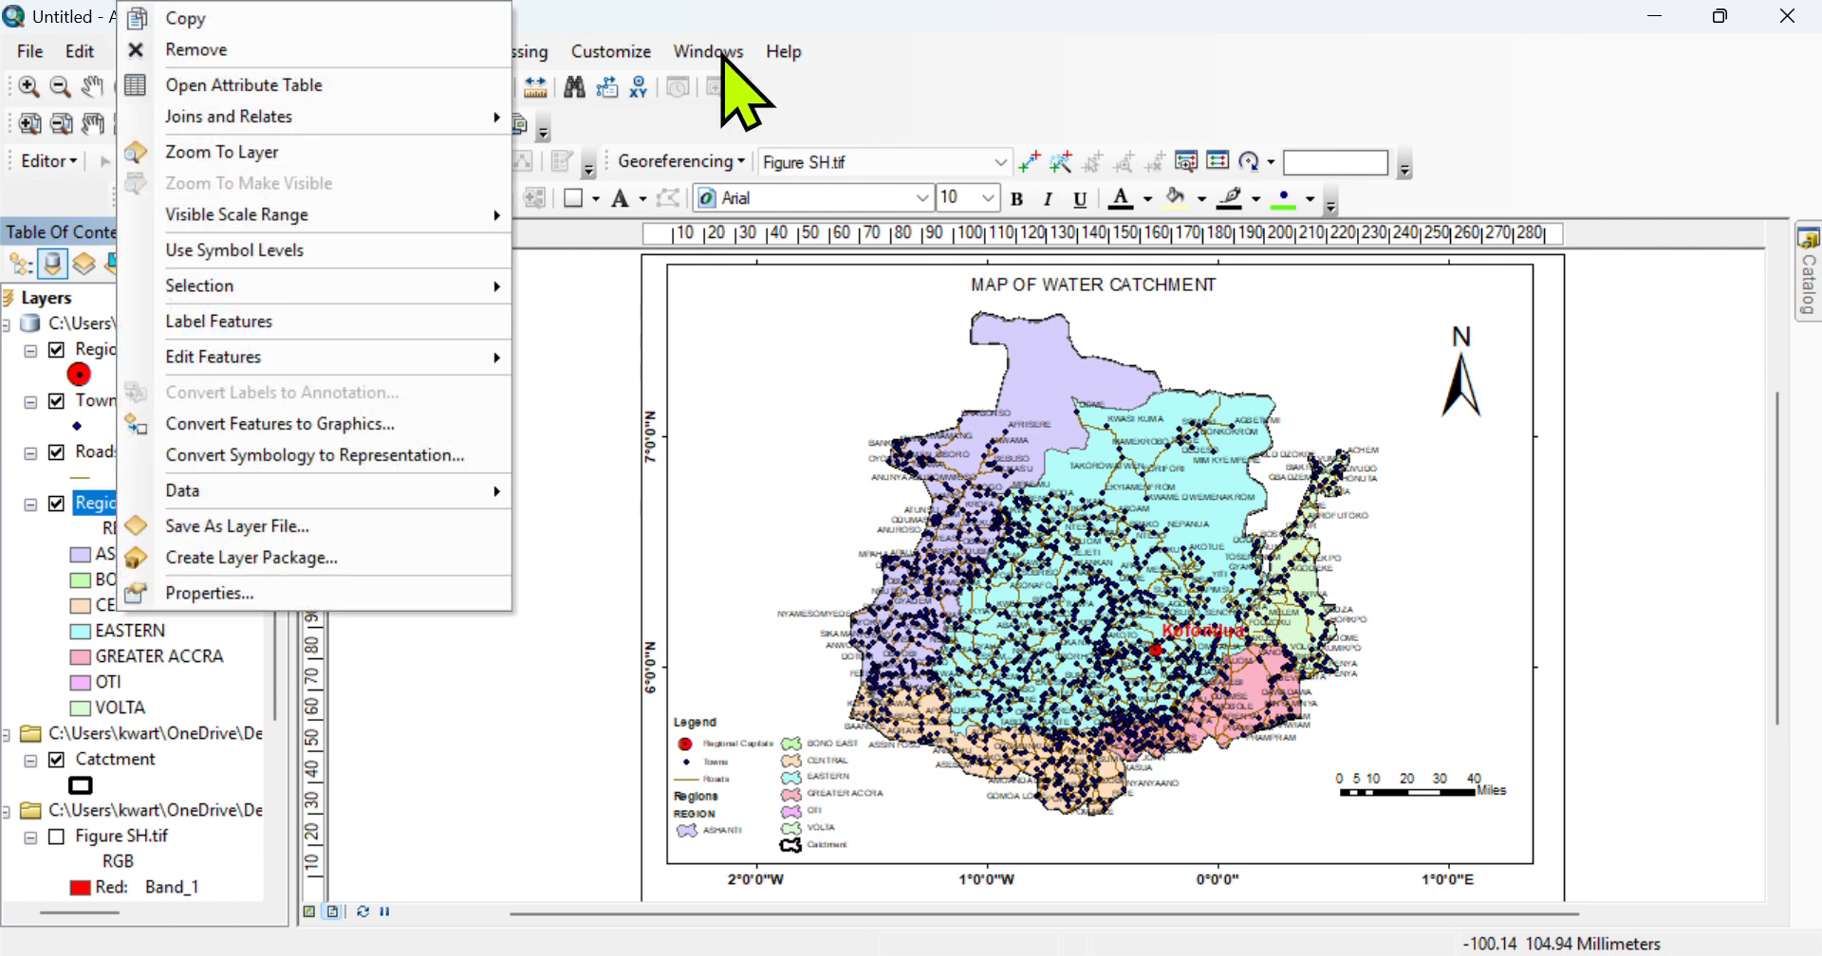
key("Escape")
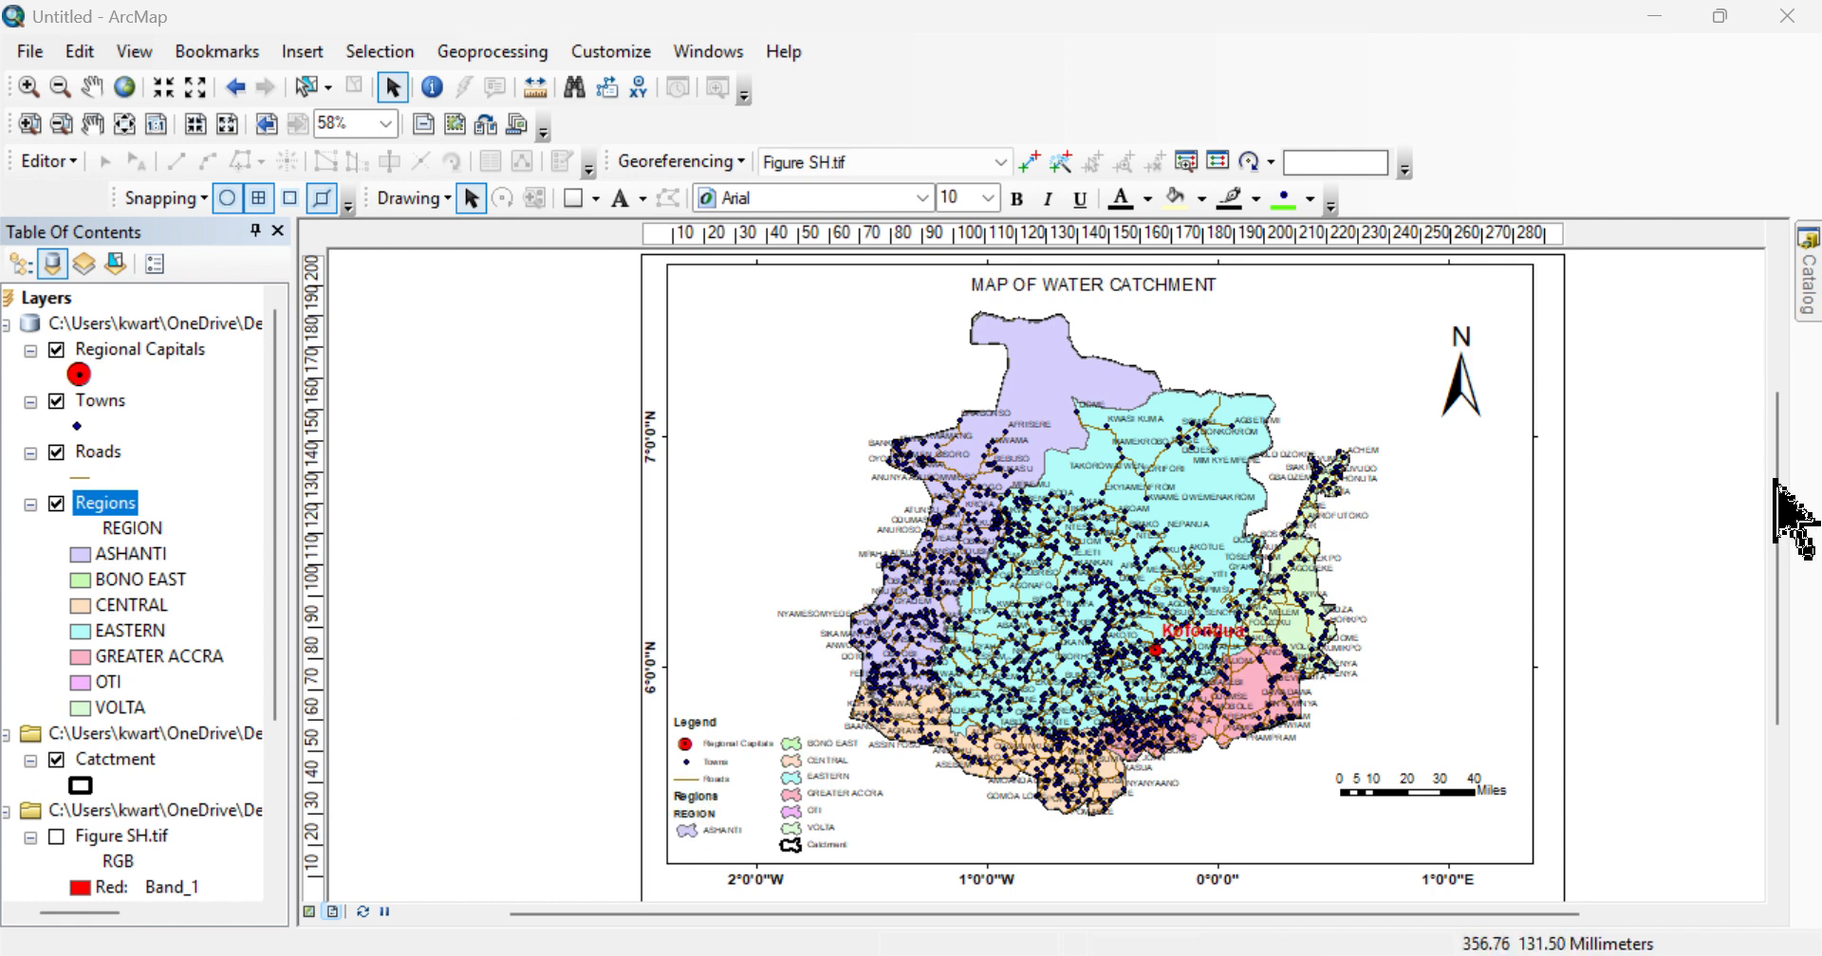
- Switch from the page layout to data view and add the Rivers.shp shapefile from the catalog to the map
mouse_move(1806, 296)
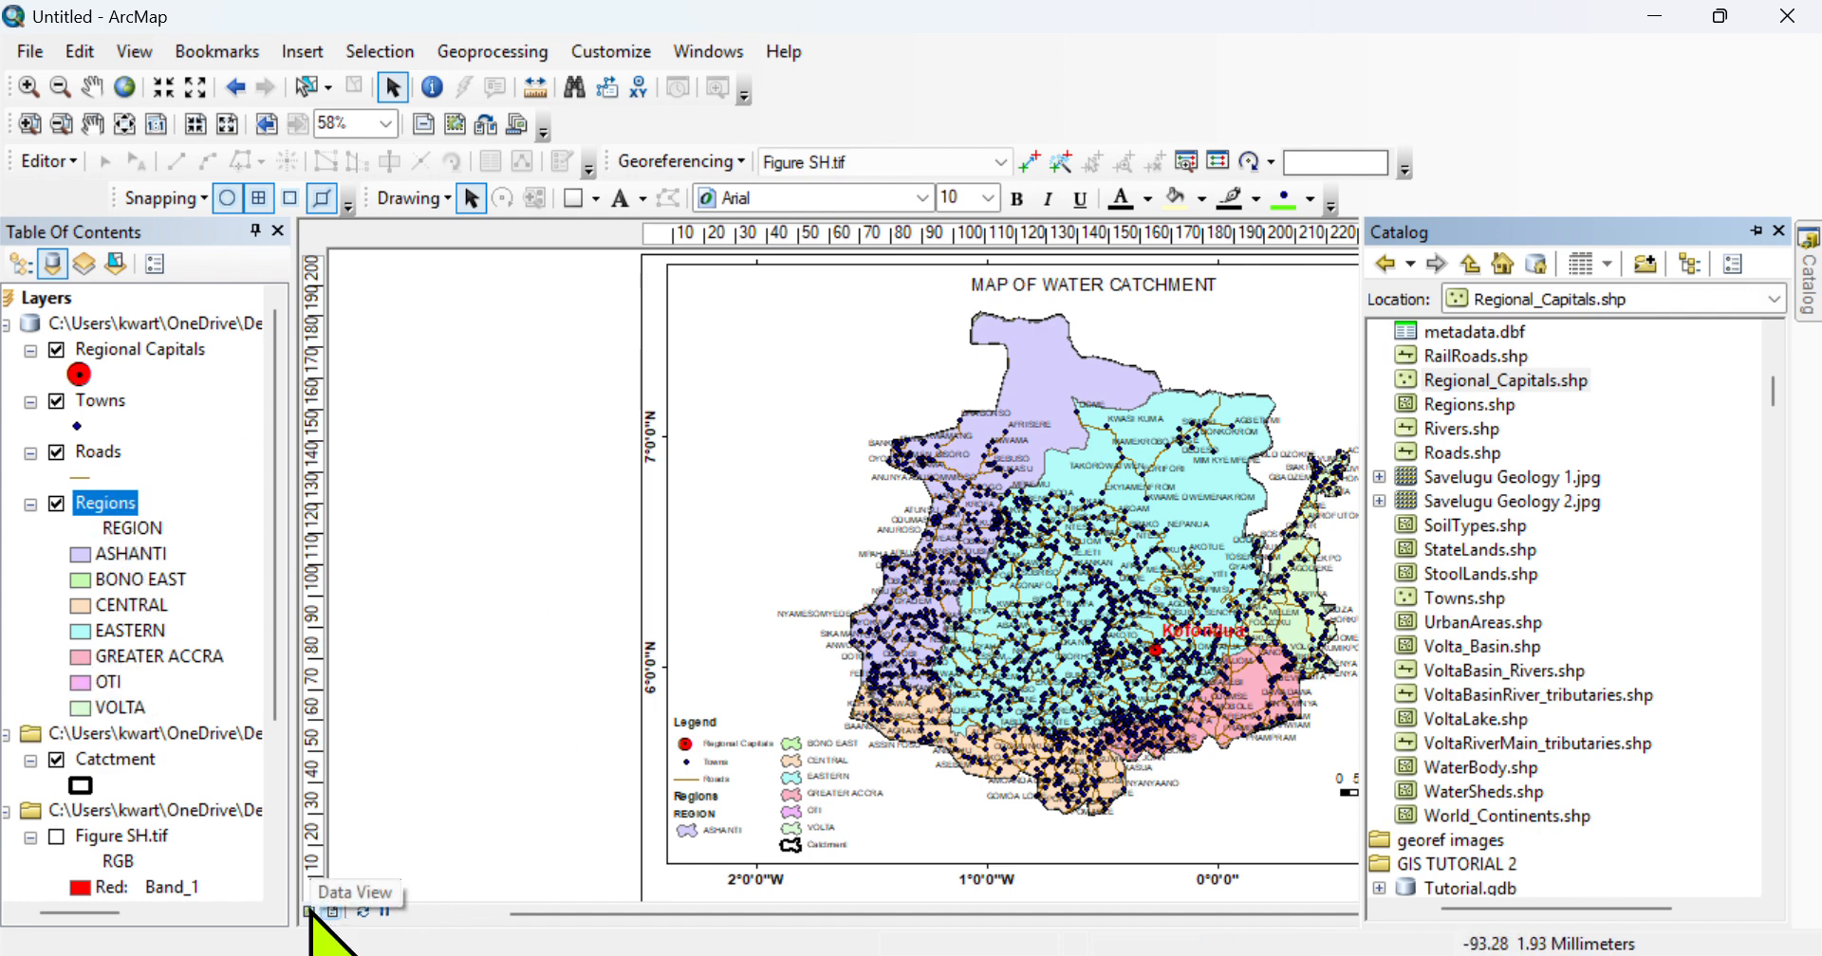
left_click(309, 912)
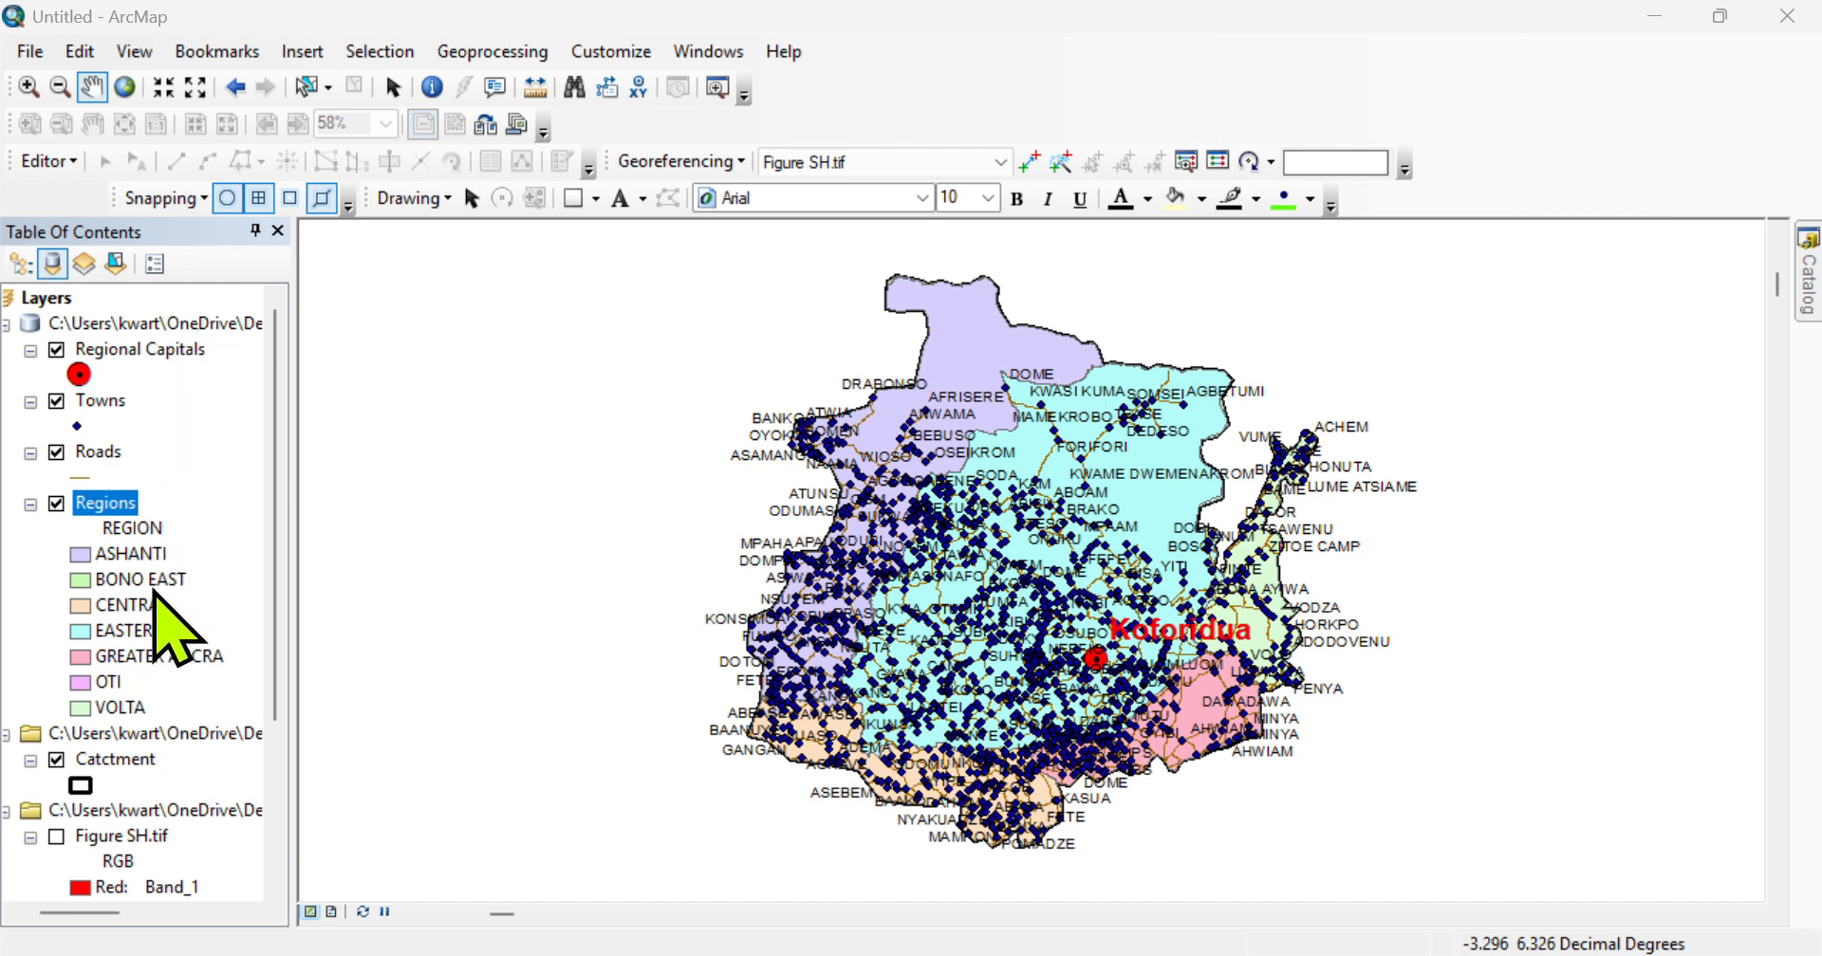
scroll(160, 607, "down", 2)
scroll(140, 754, "down", 1)
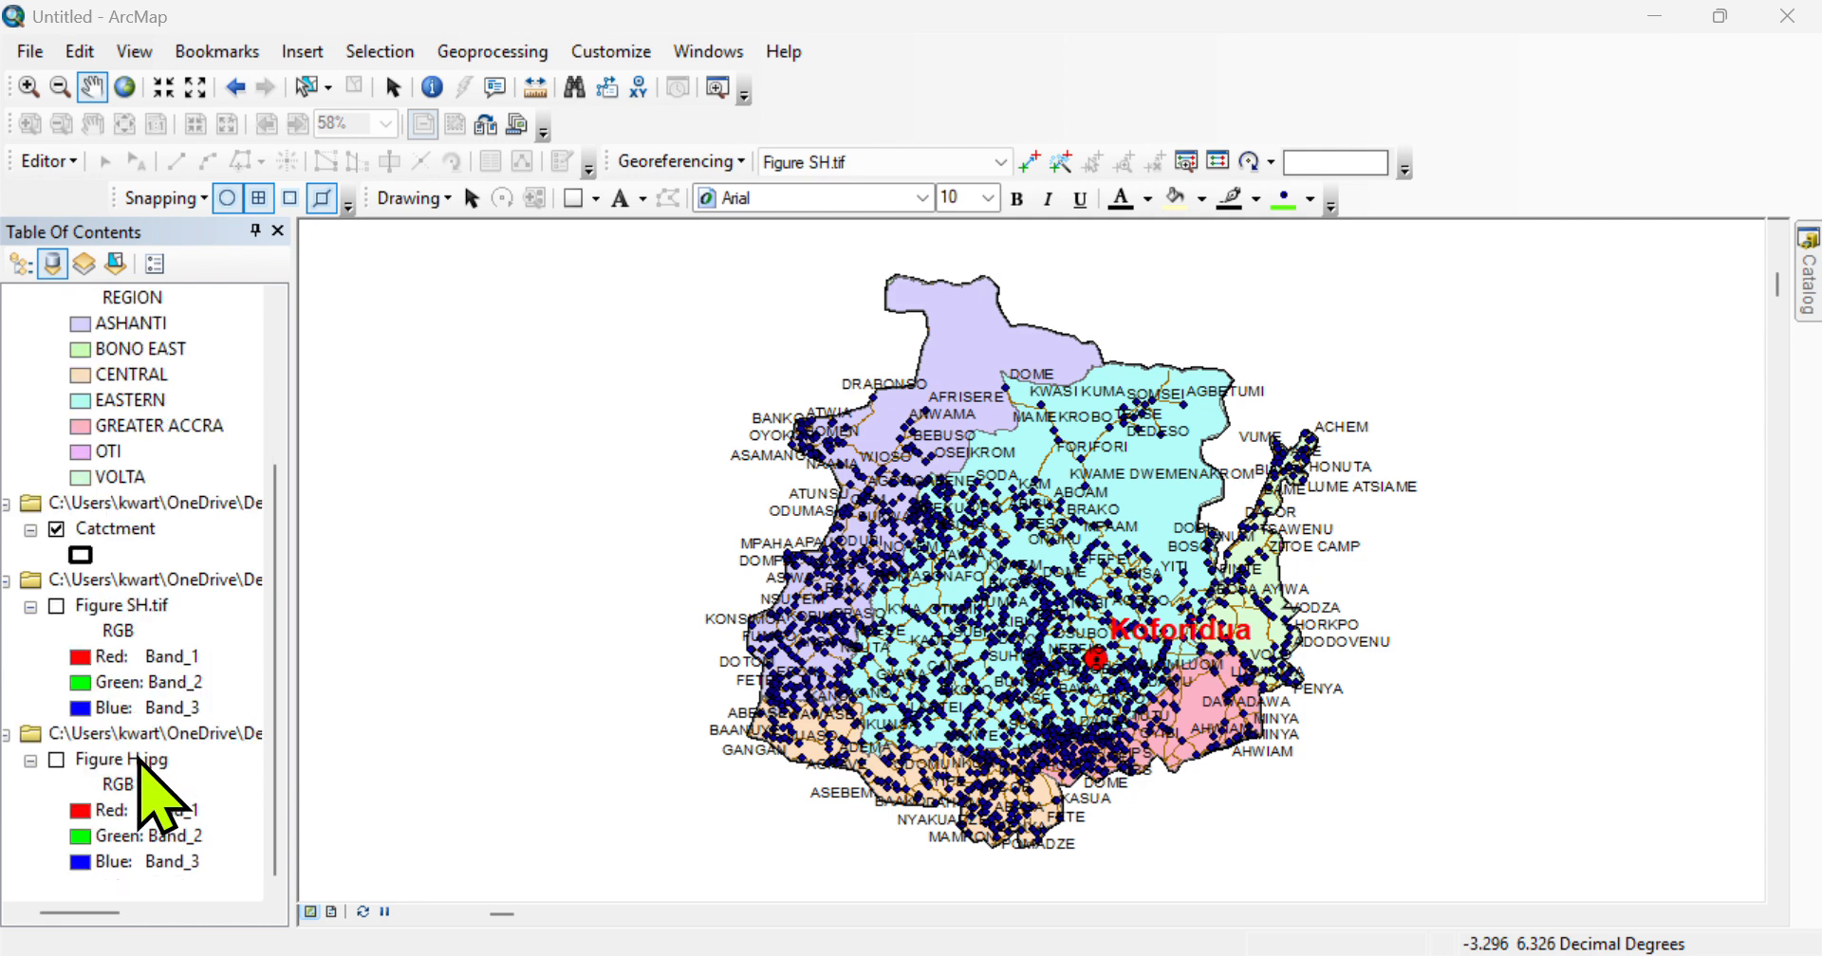
scroll(144, 768, "up", 4)
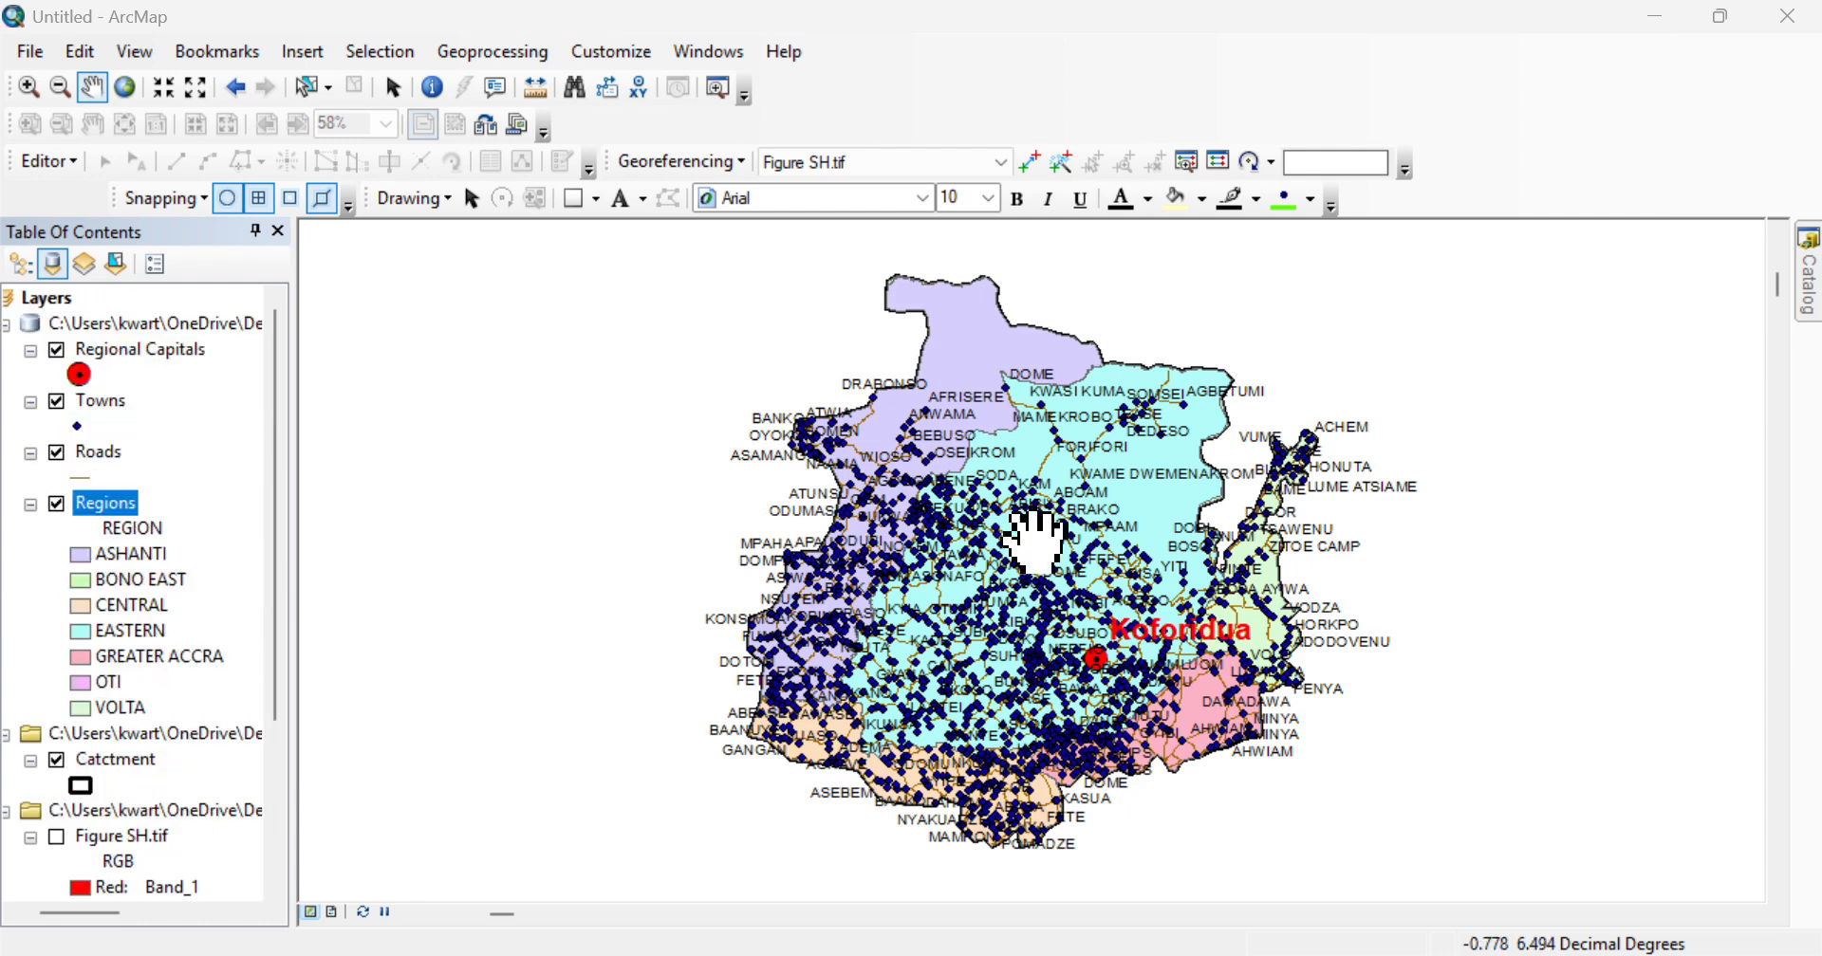
left_click(1808, 284)
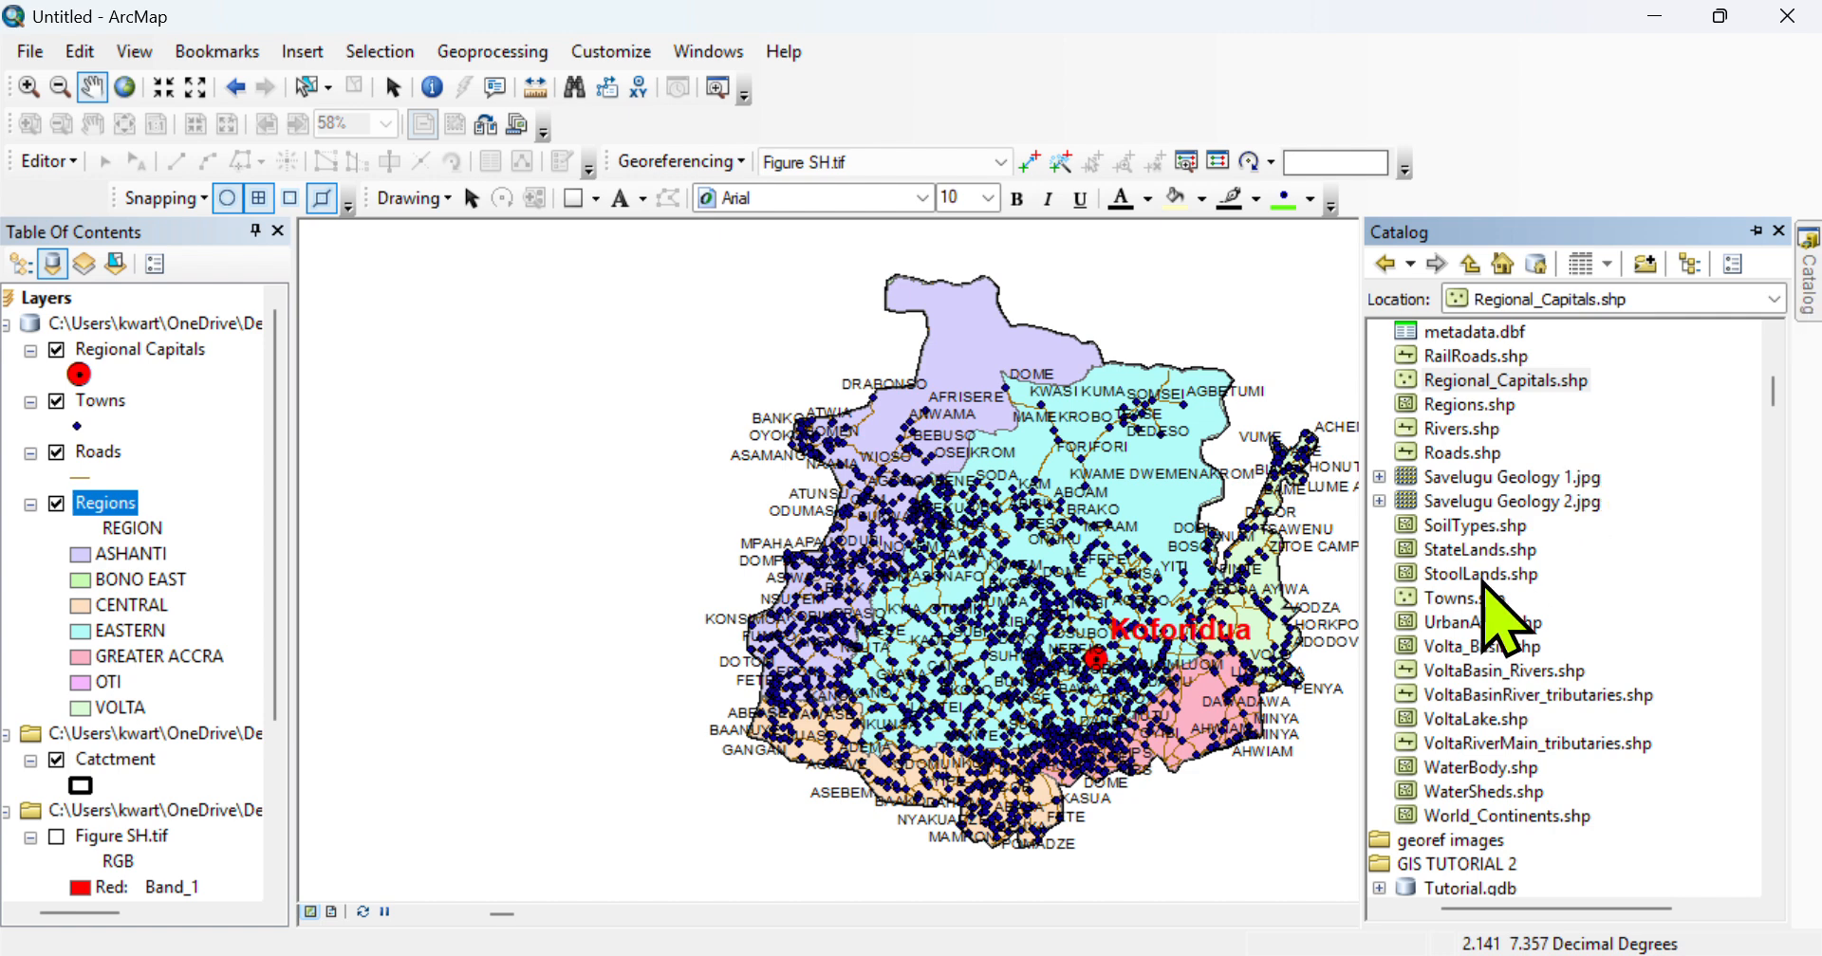
left_click(1464, 429)
left_click_drag(1466, 436, 1091, 541)
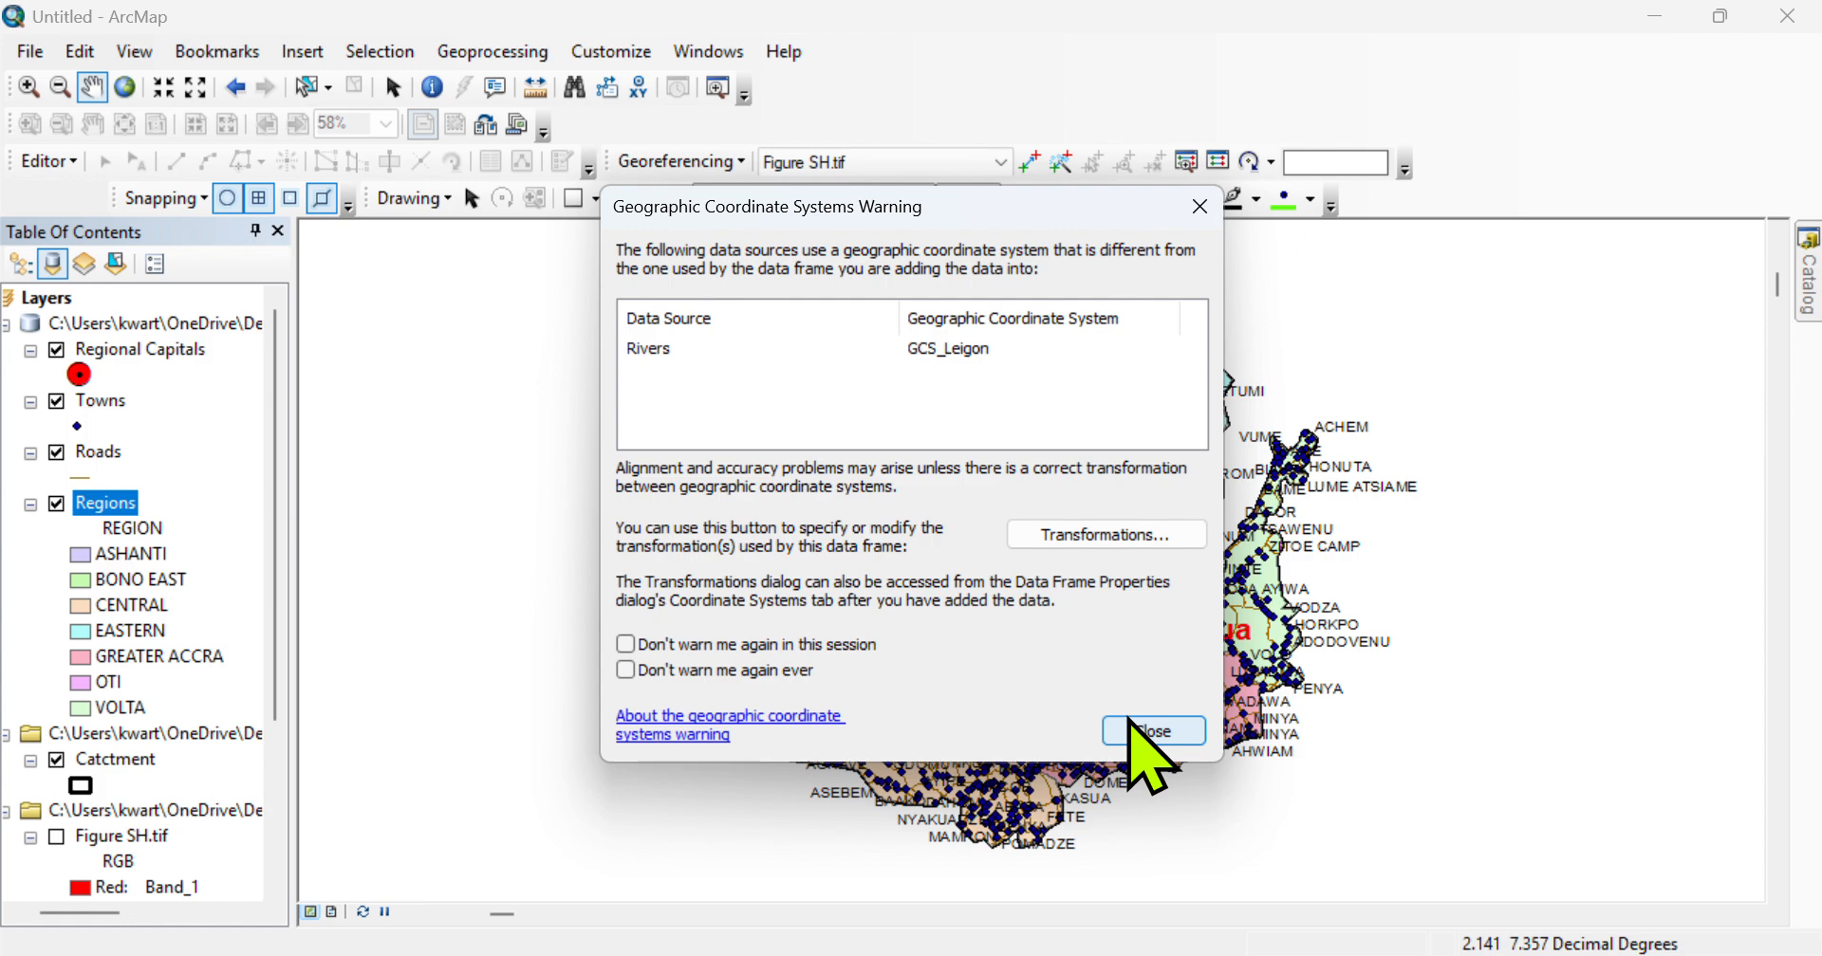
left_click(1143, 733)
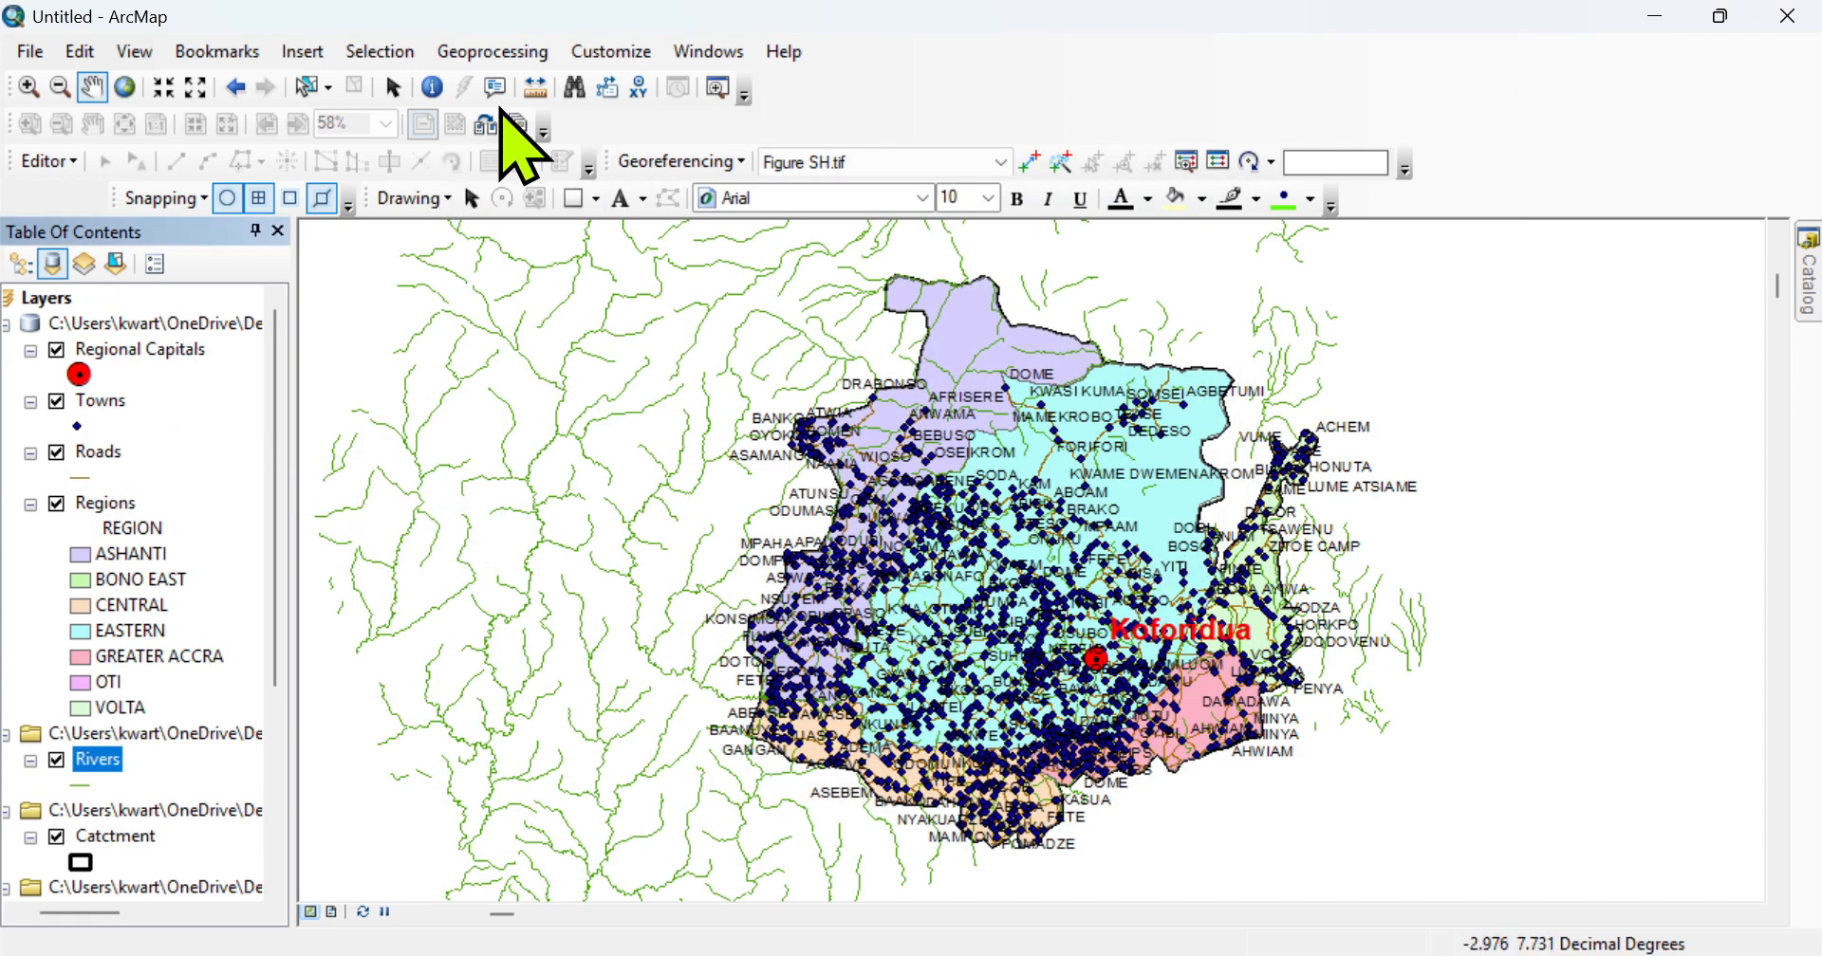
- Start the Clip geoprocessing tool with Rivers as the input features and Catctment as the clip features
left_click(532, 57)
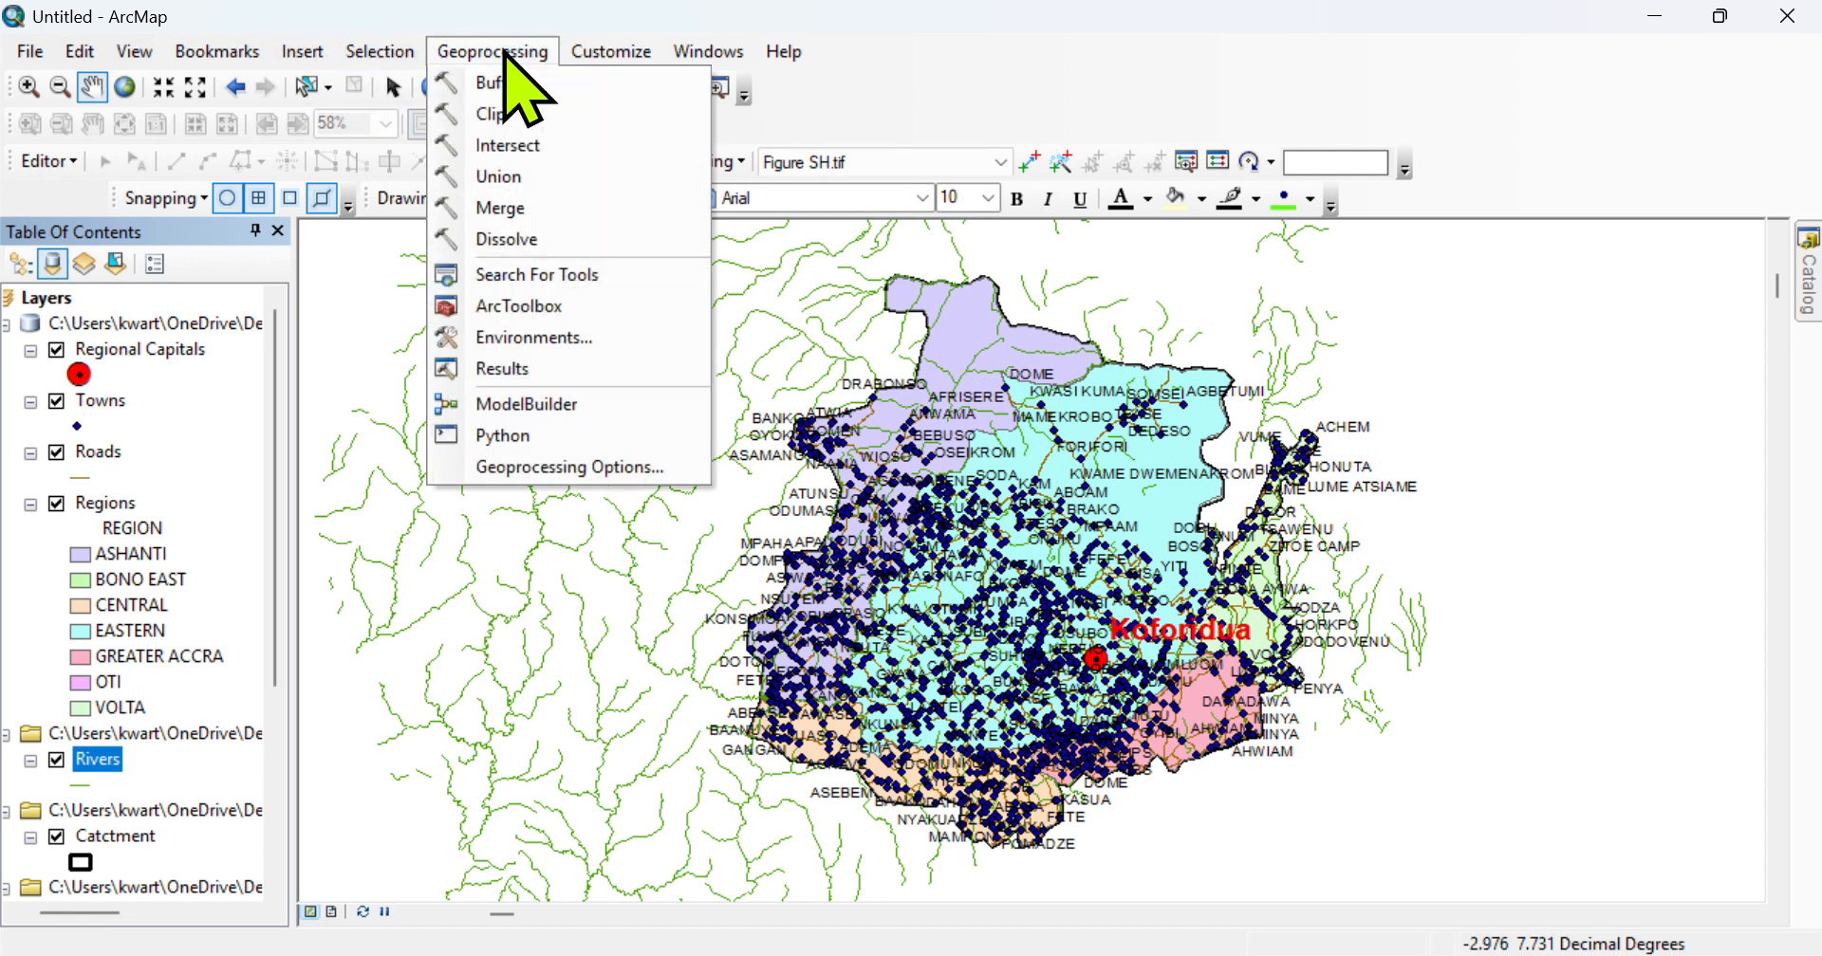
left_click(518, 118)
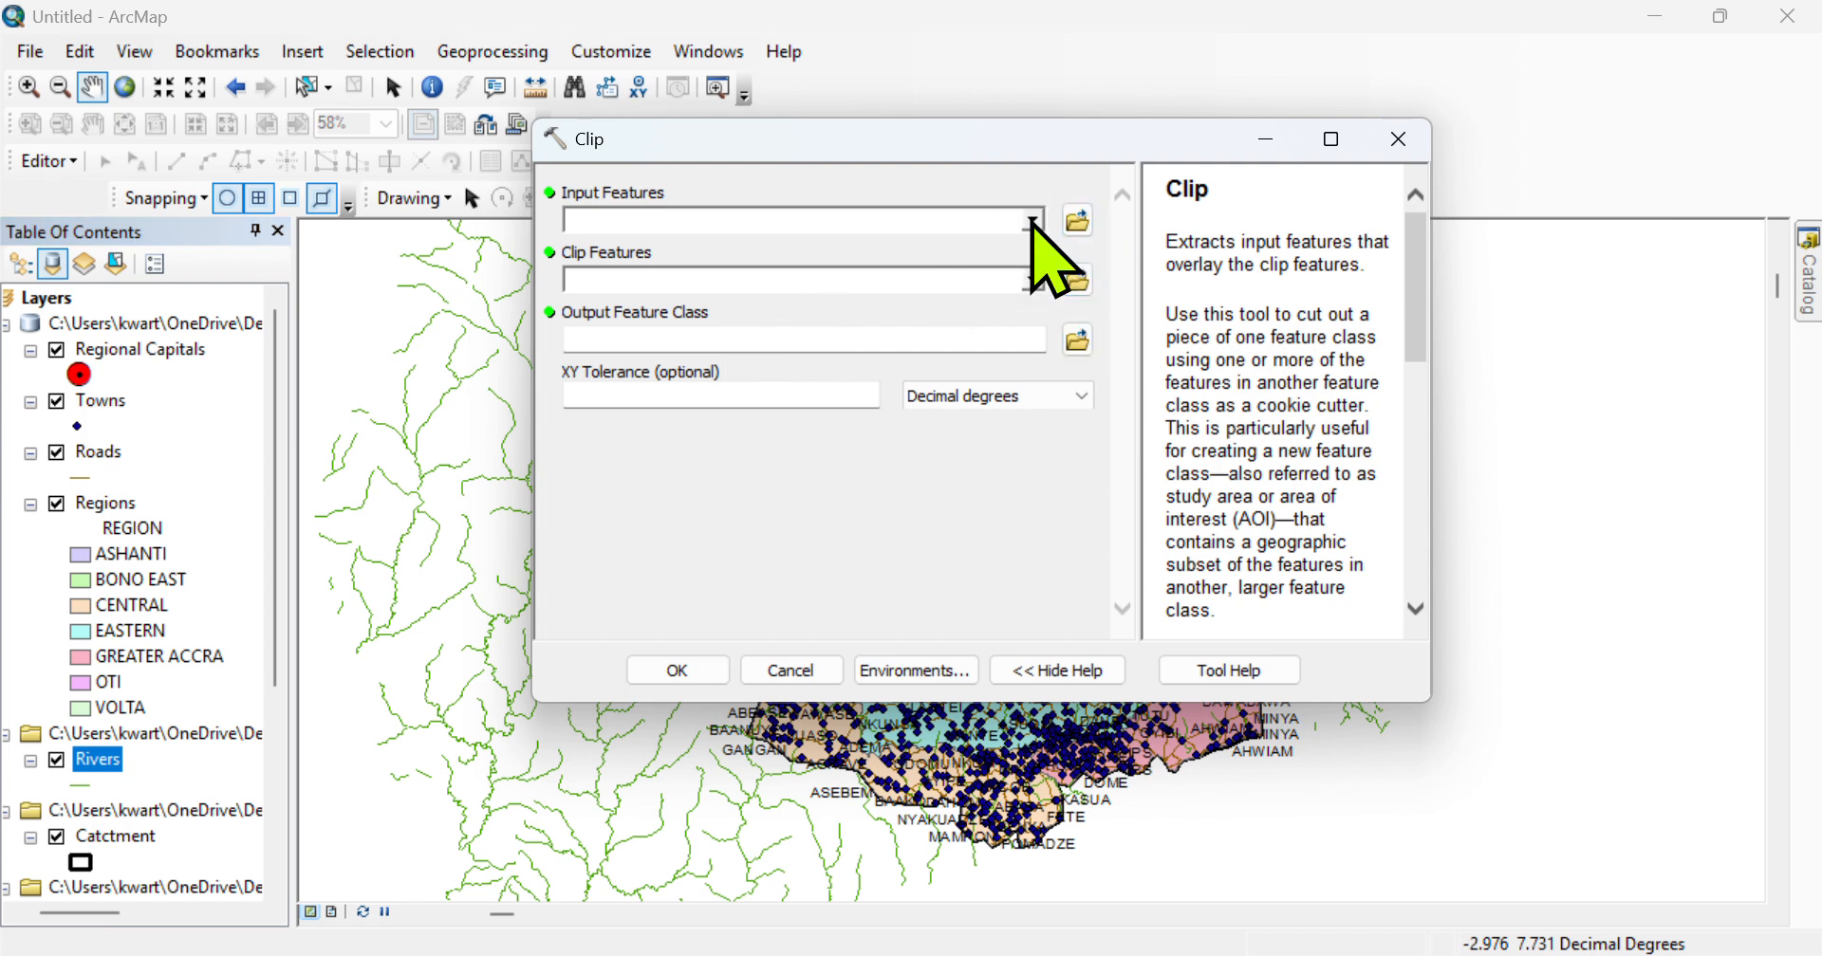
left_click(1034, 220)
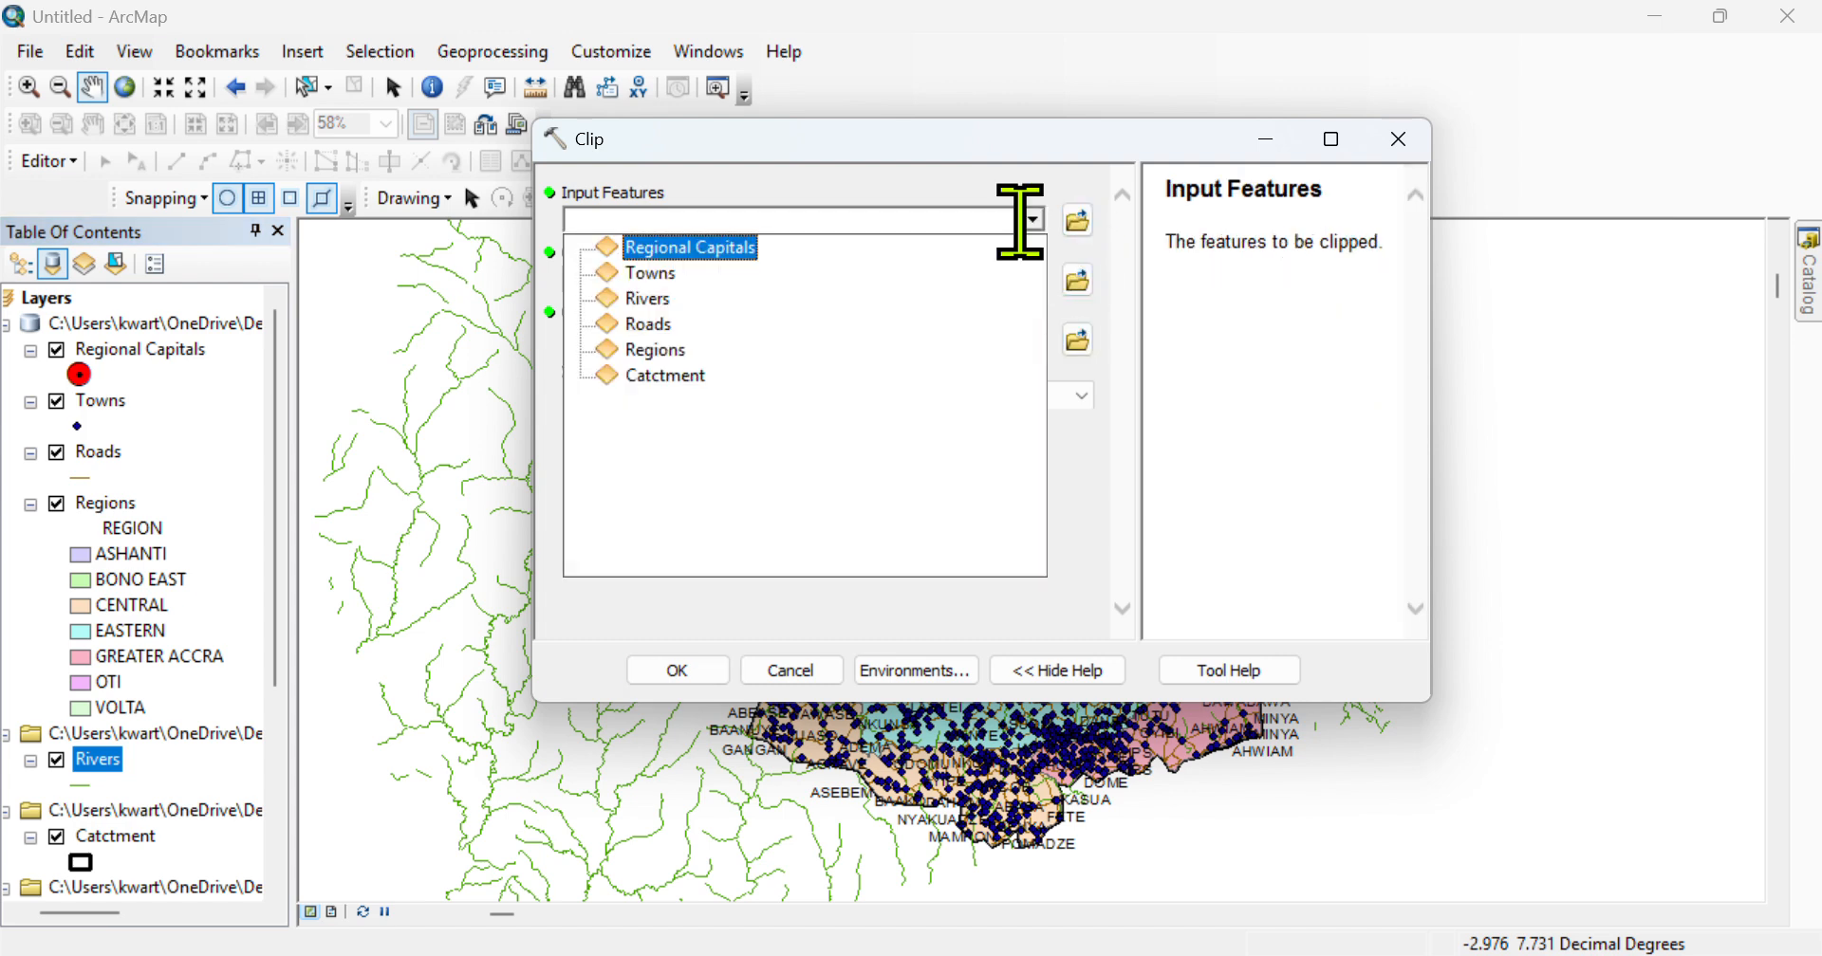
left_click(660, 300)
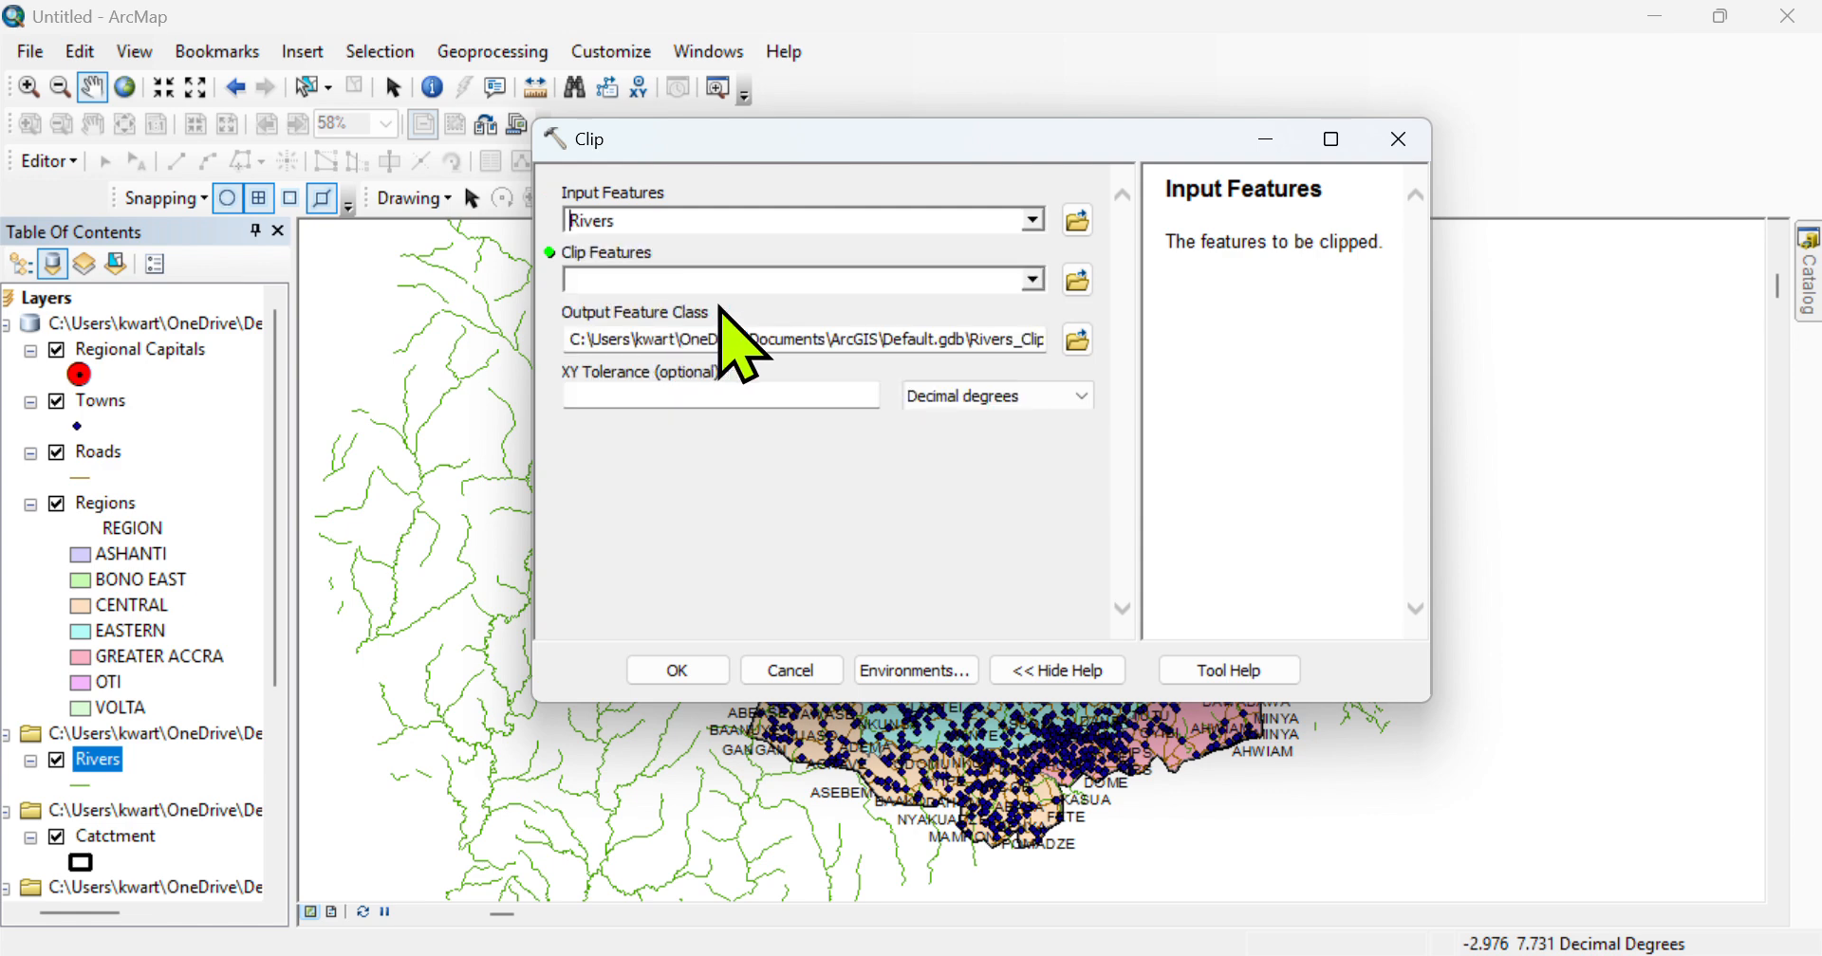
left_click(1036, 279)
left_click(1038, 279)
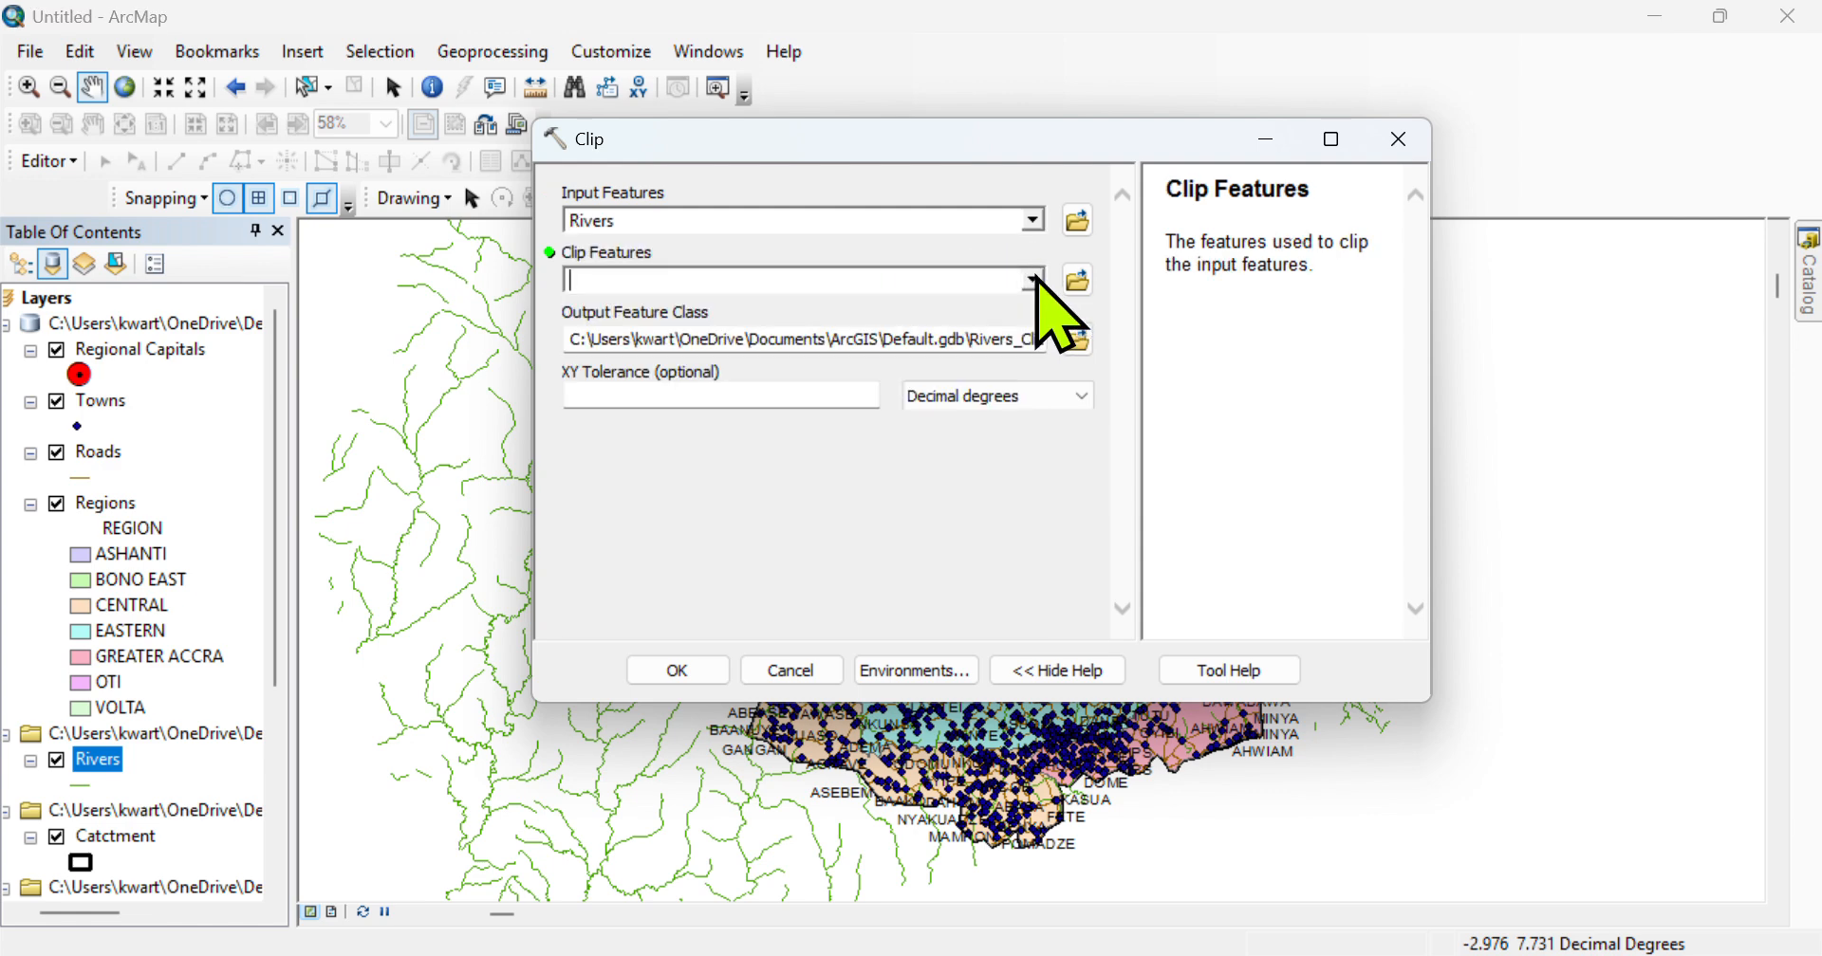
left_click(1036, 279)
left_click(669, 434)
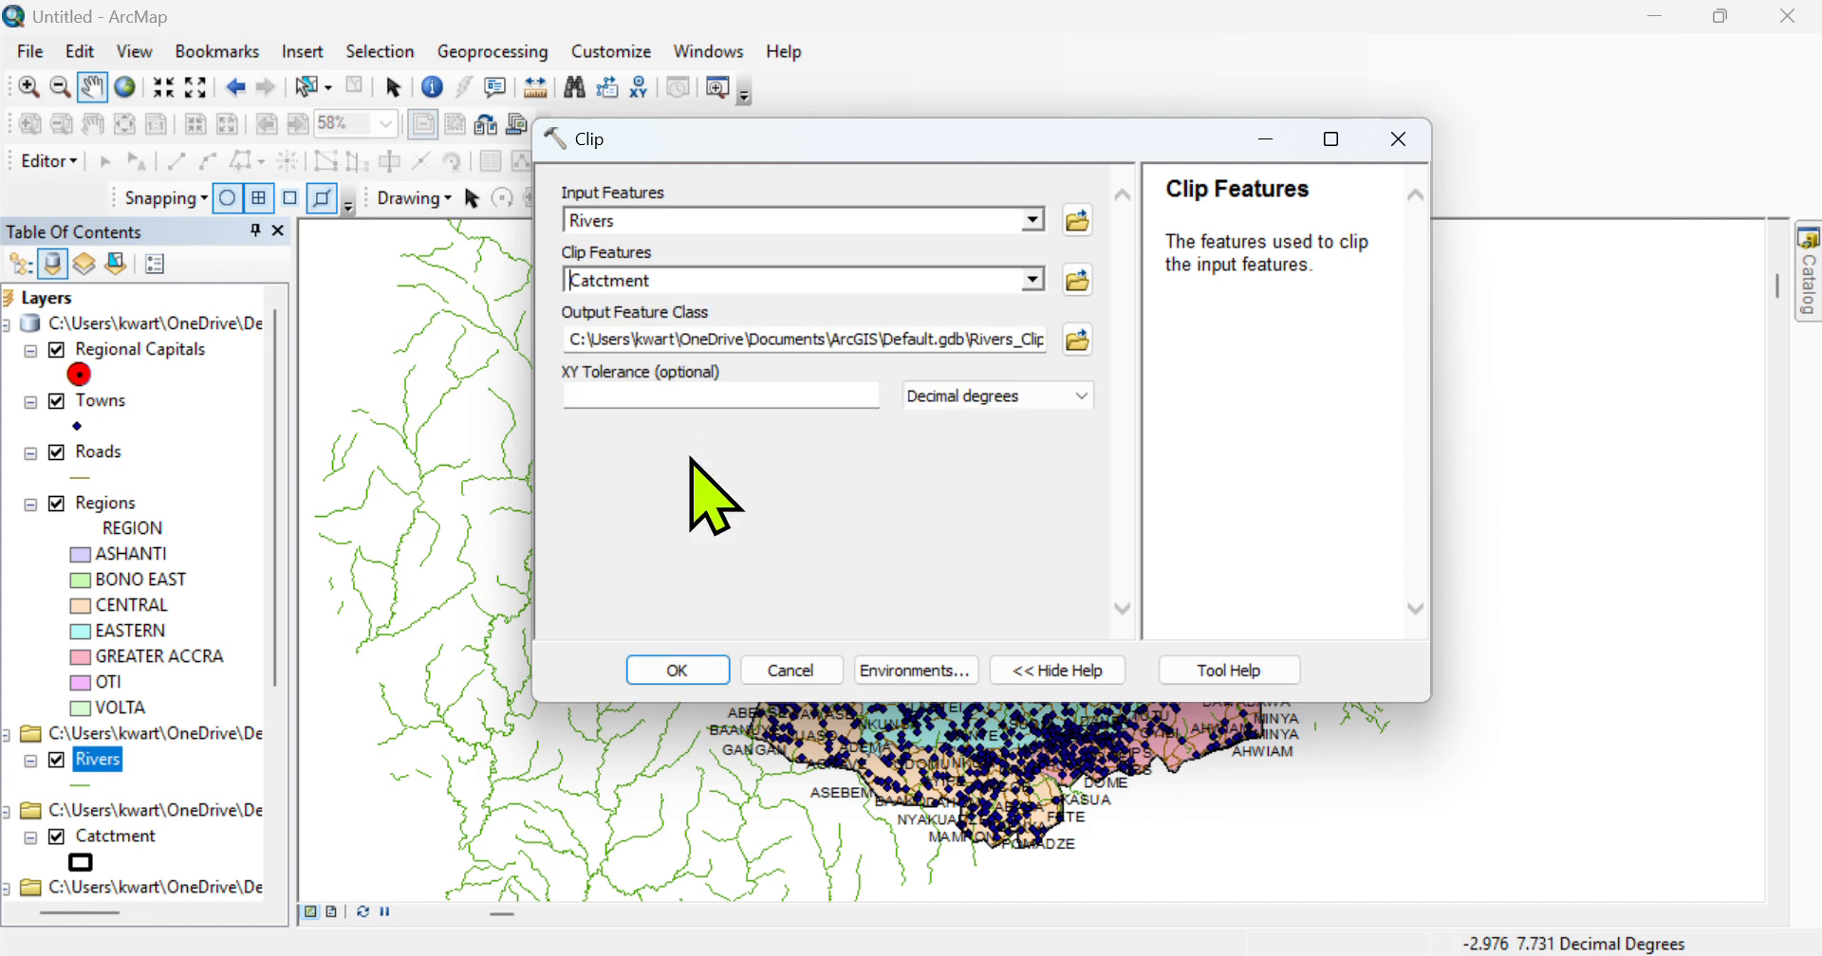
- Save the clip output as Rivers_sh in Tutorial.gdb and run the tool
left_click(1075, 336)
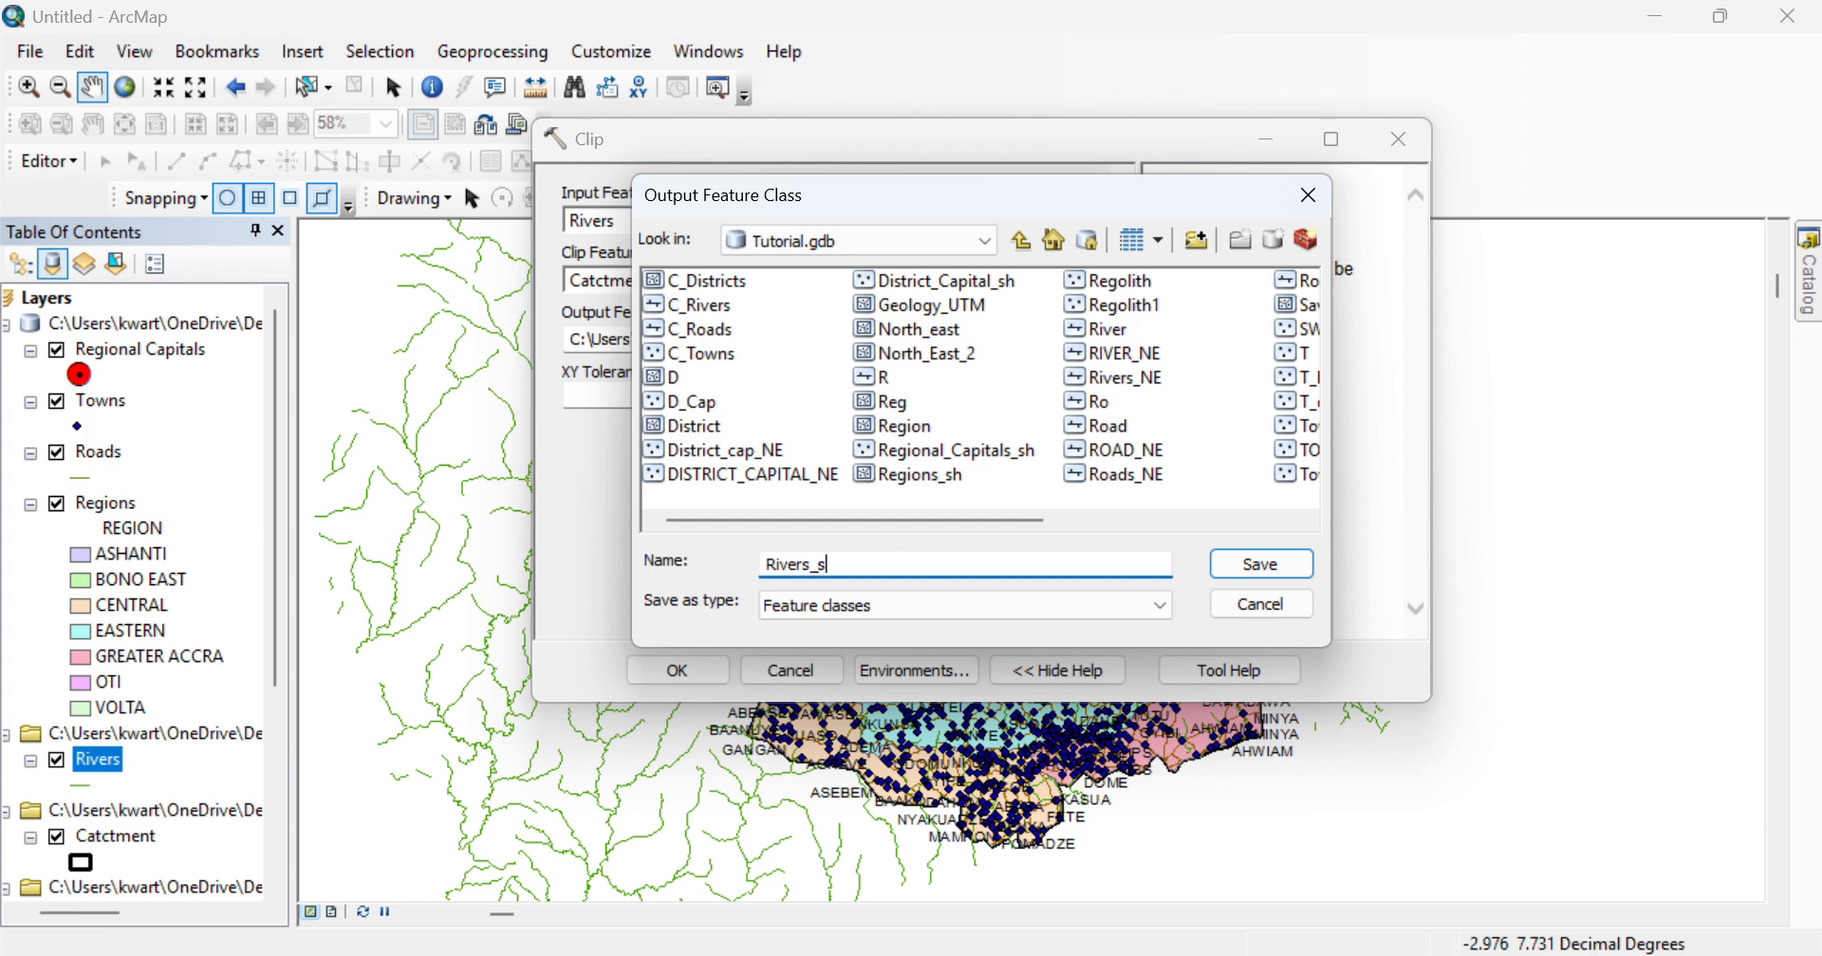
left_click(1264, 565)
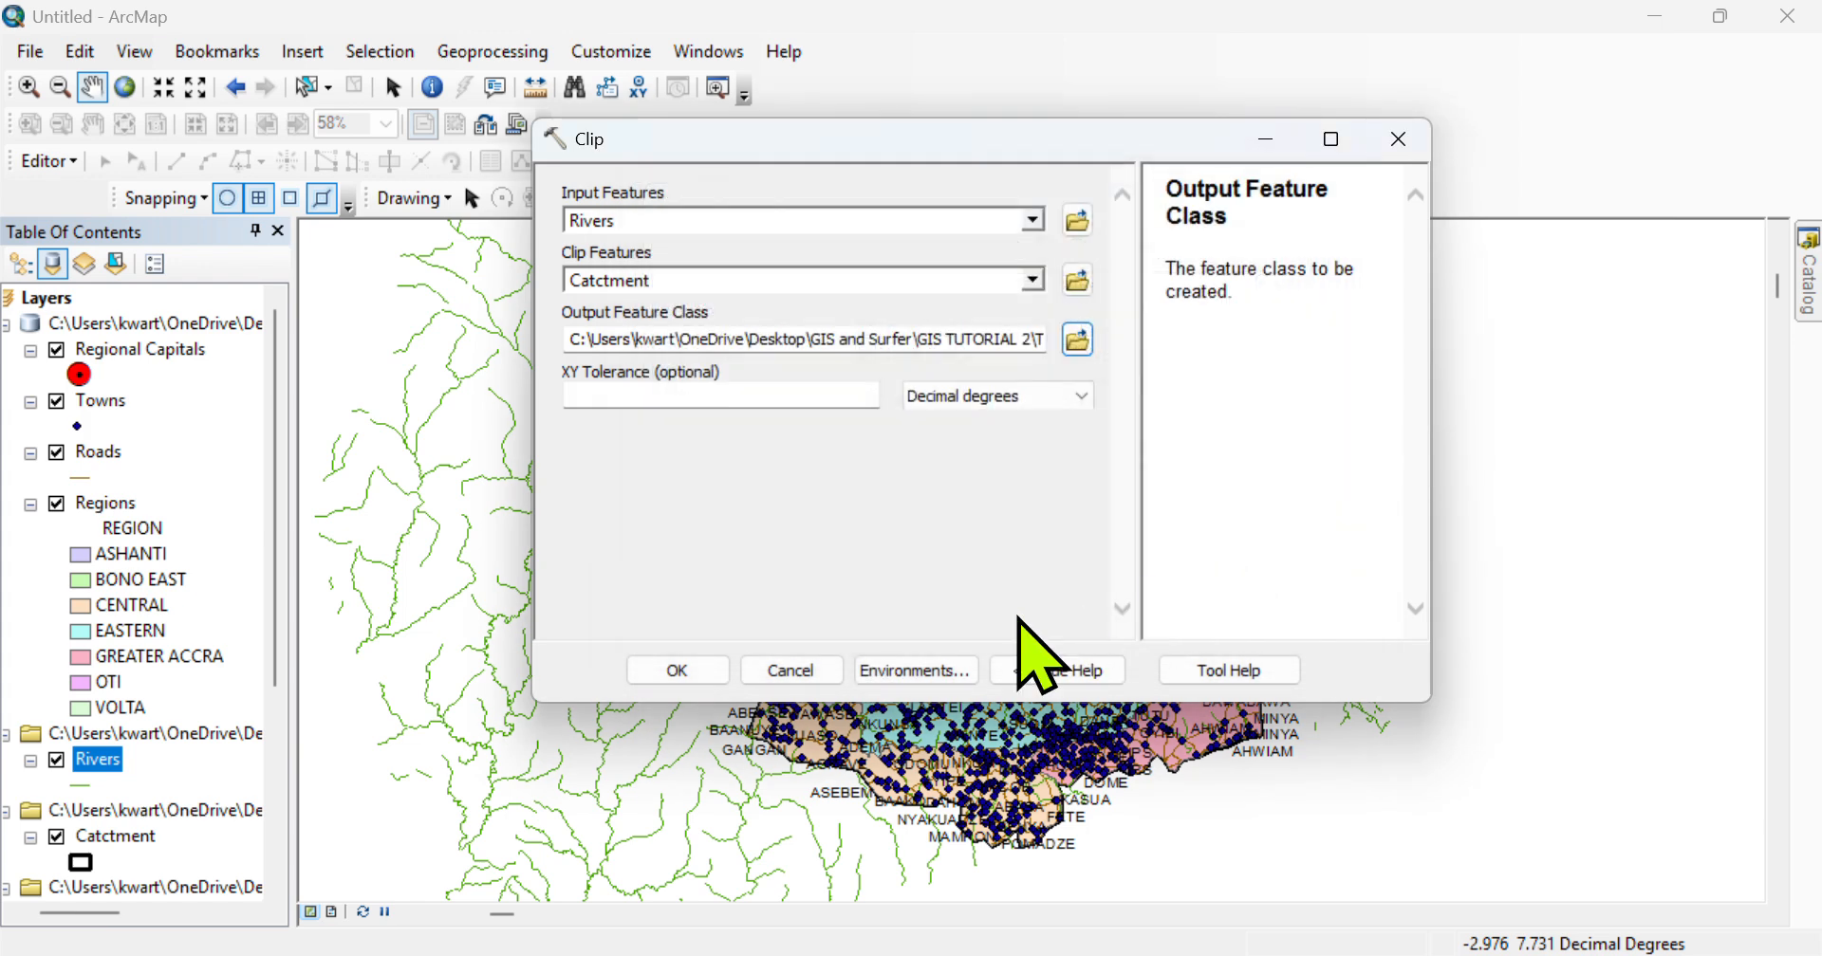
left_click(681, 670)
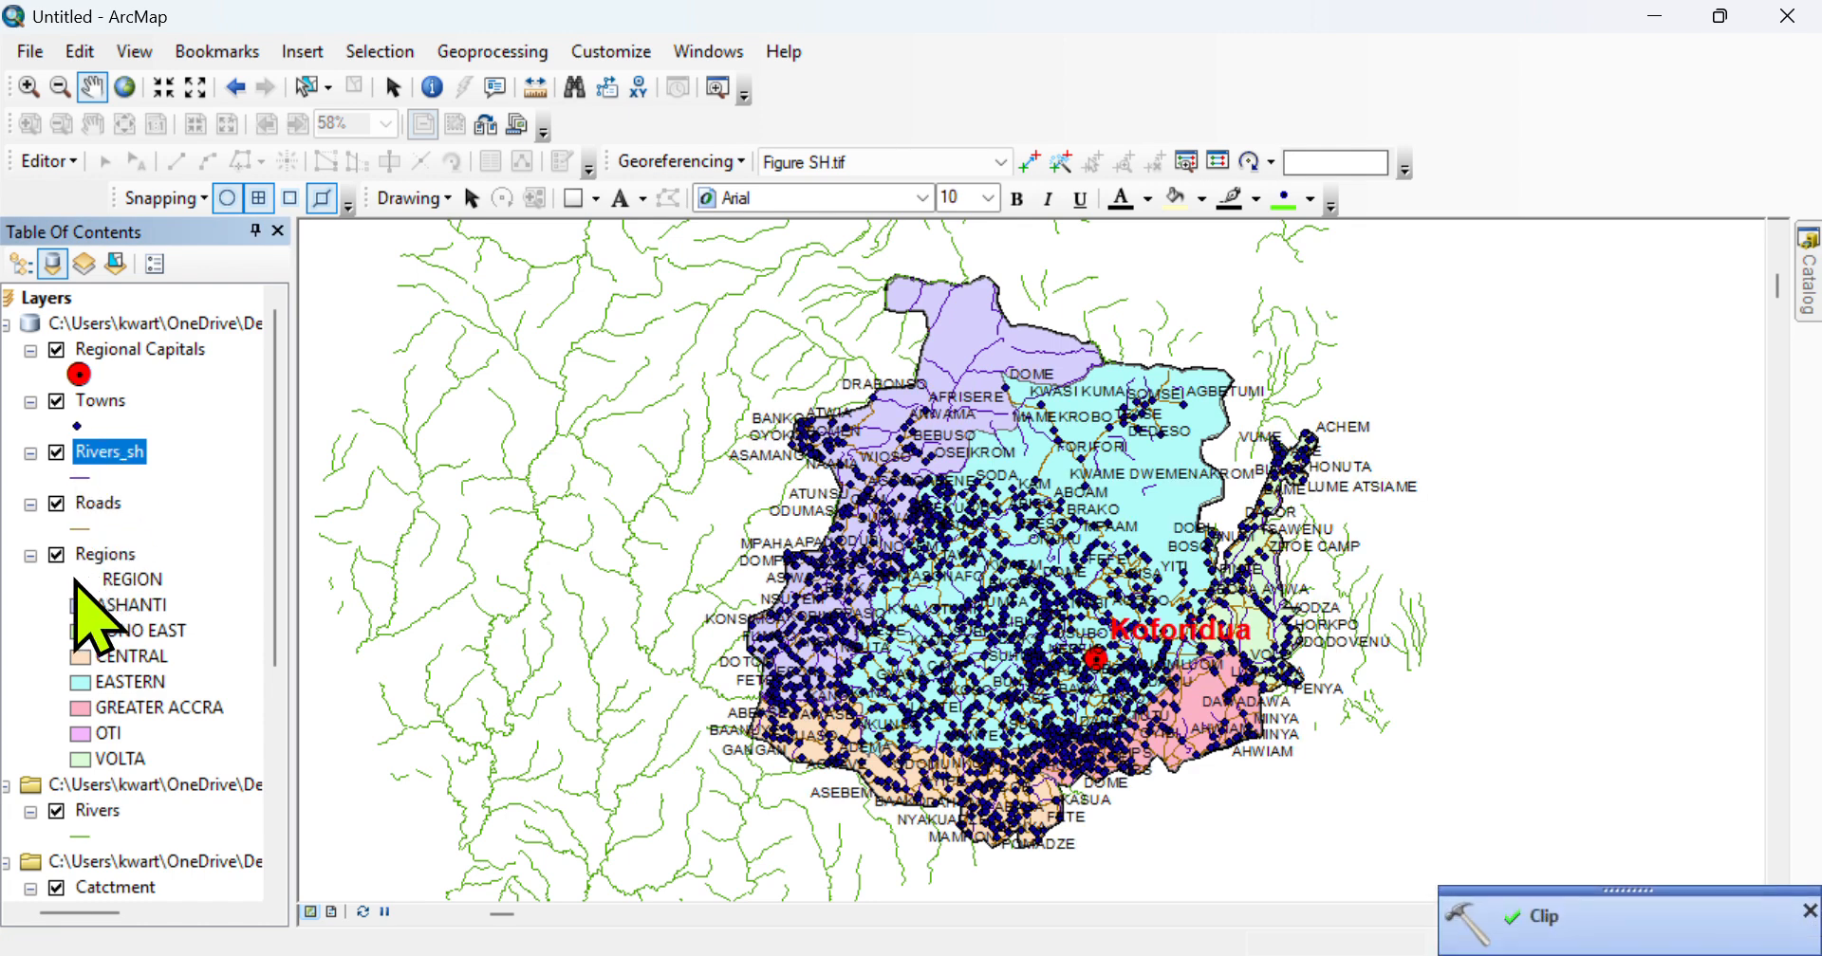
- Hide the original Rivers layer and apply the ESRI River line symbol to the clipped Rivers_sh layer
left_click(56, 813)
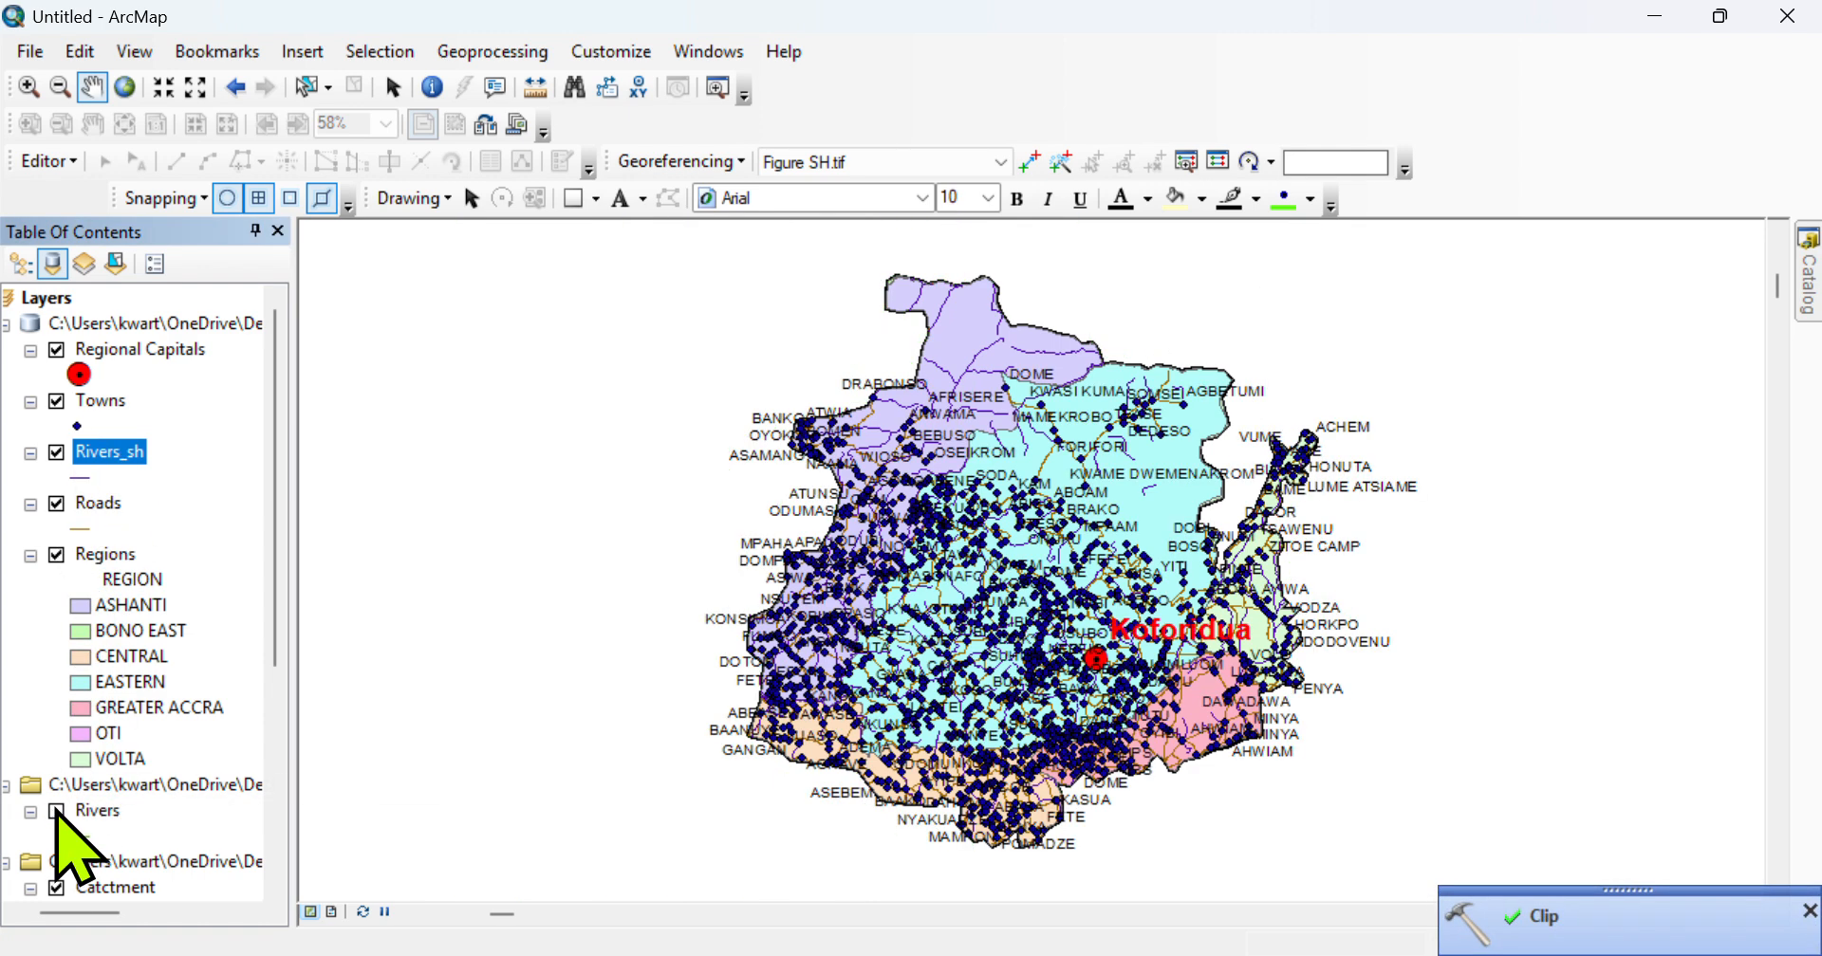
left_click(95, 476)
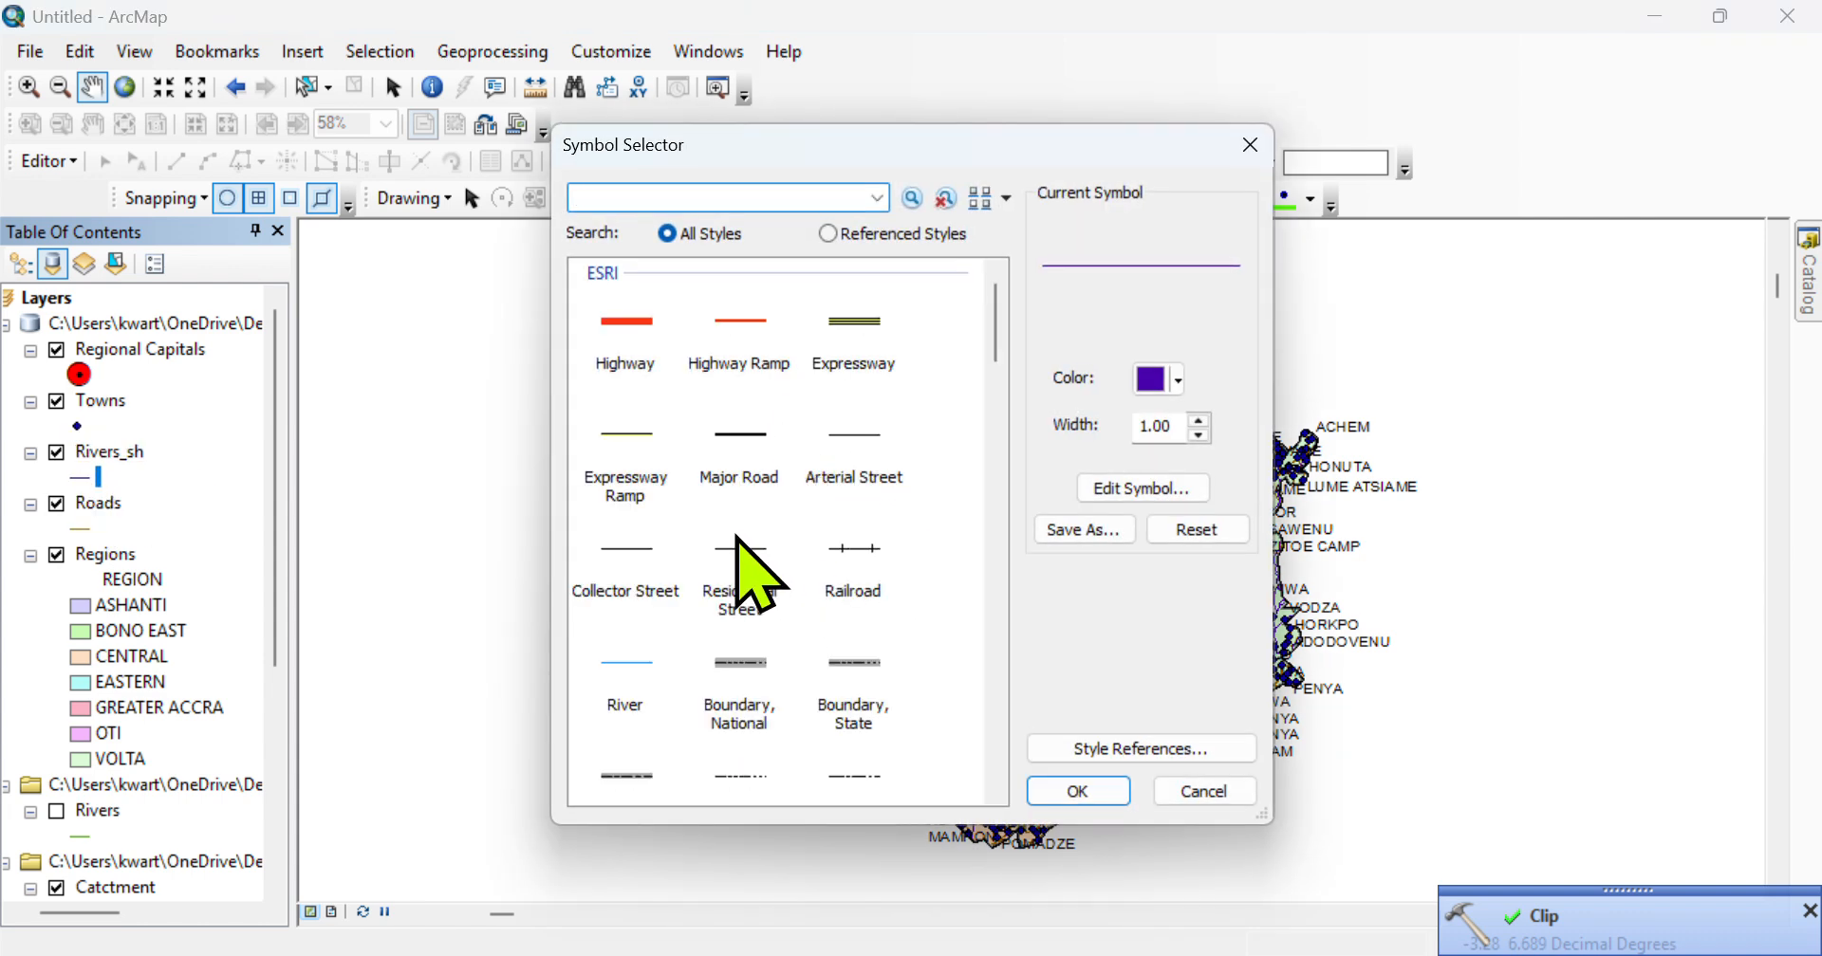
left_click(624, 675)
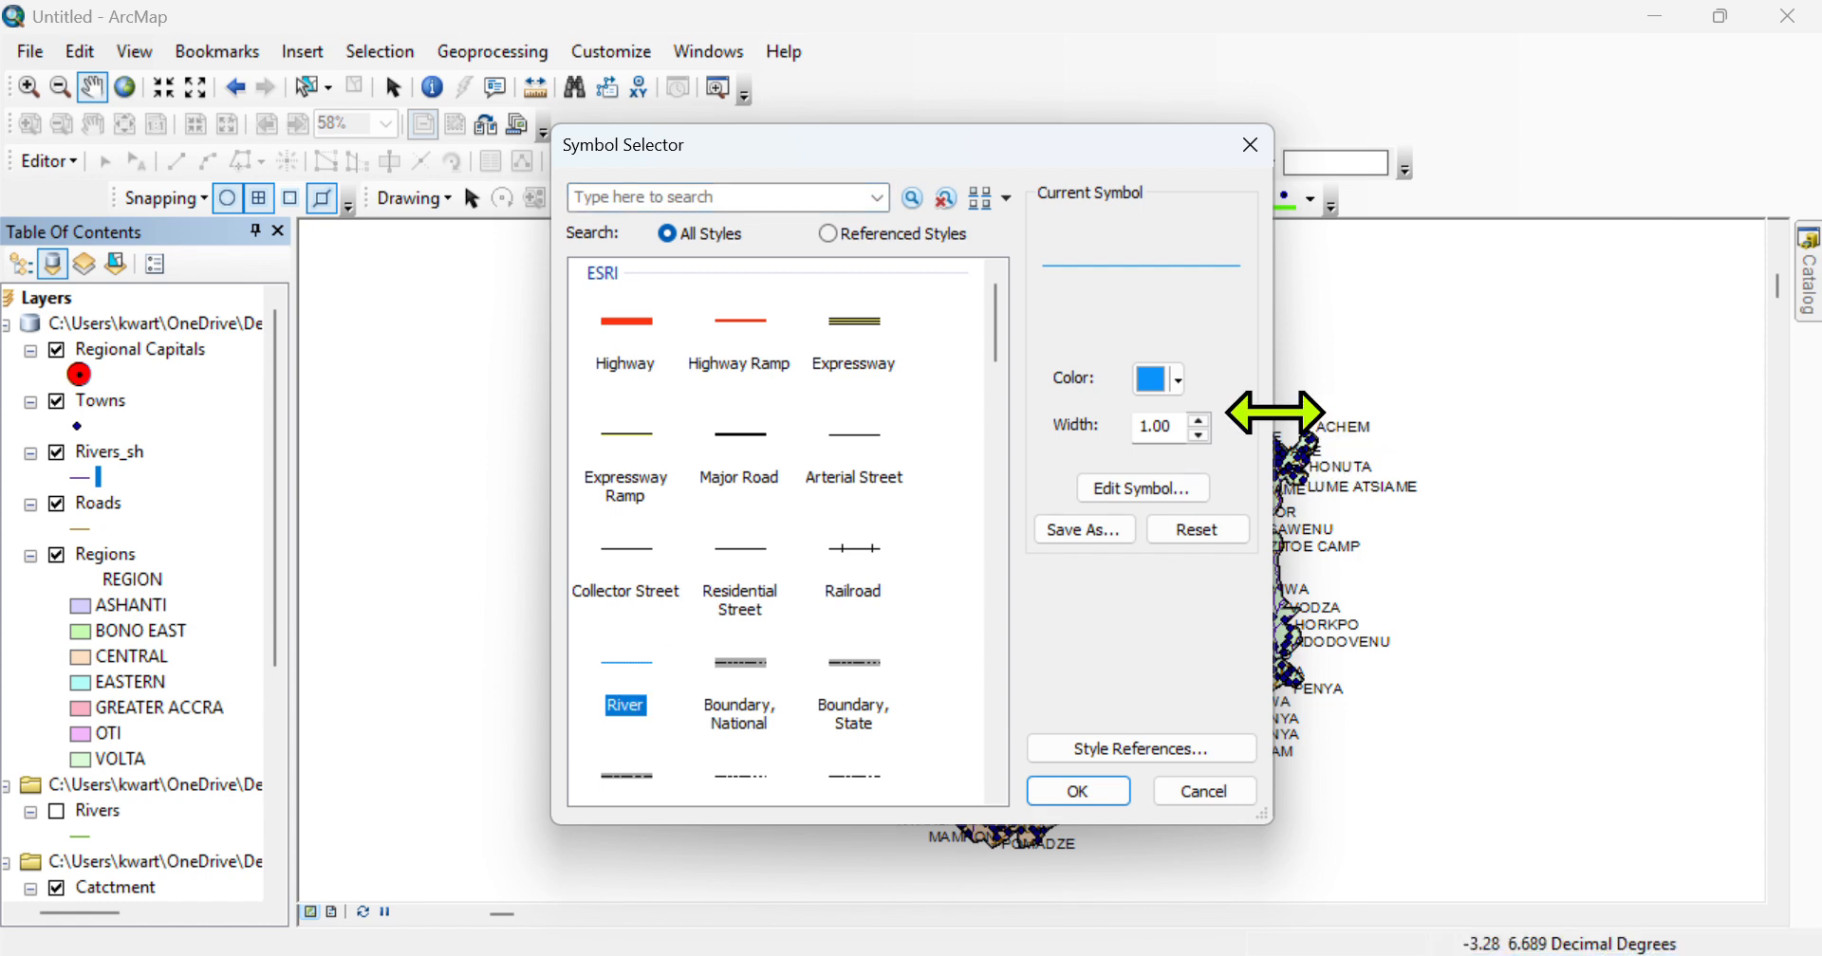
left_click(1100, 791)
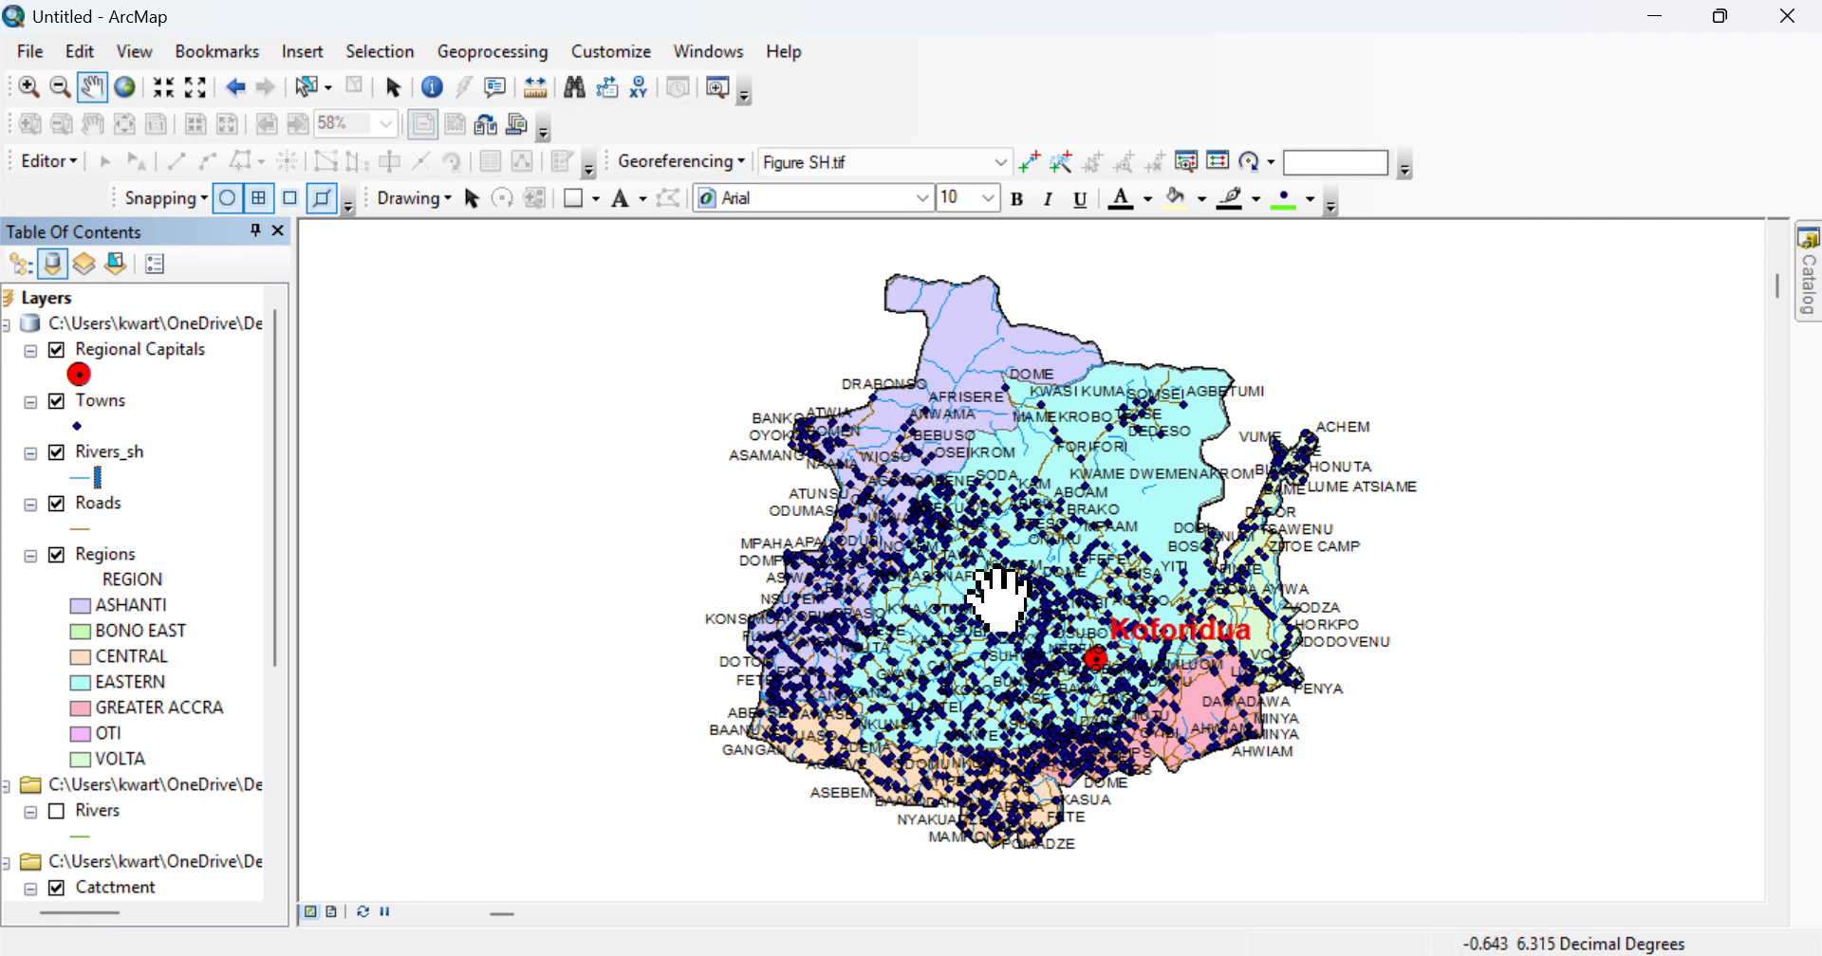
- Rename the Rivers_sh layer as Rivers in its layer properties
double_click(114, 452)
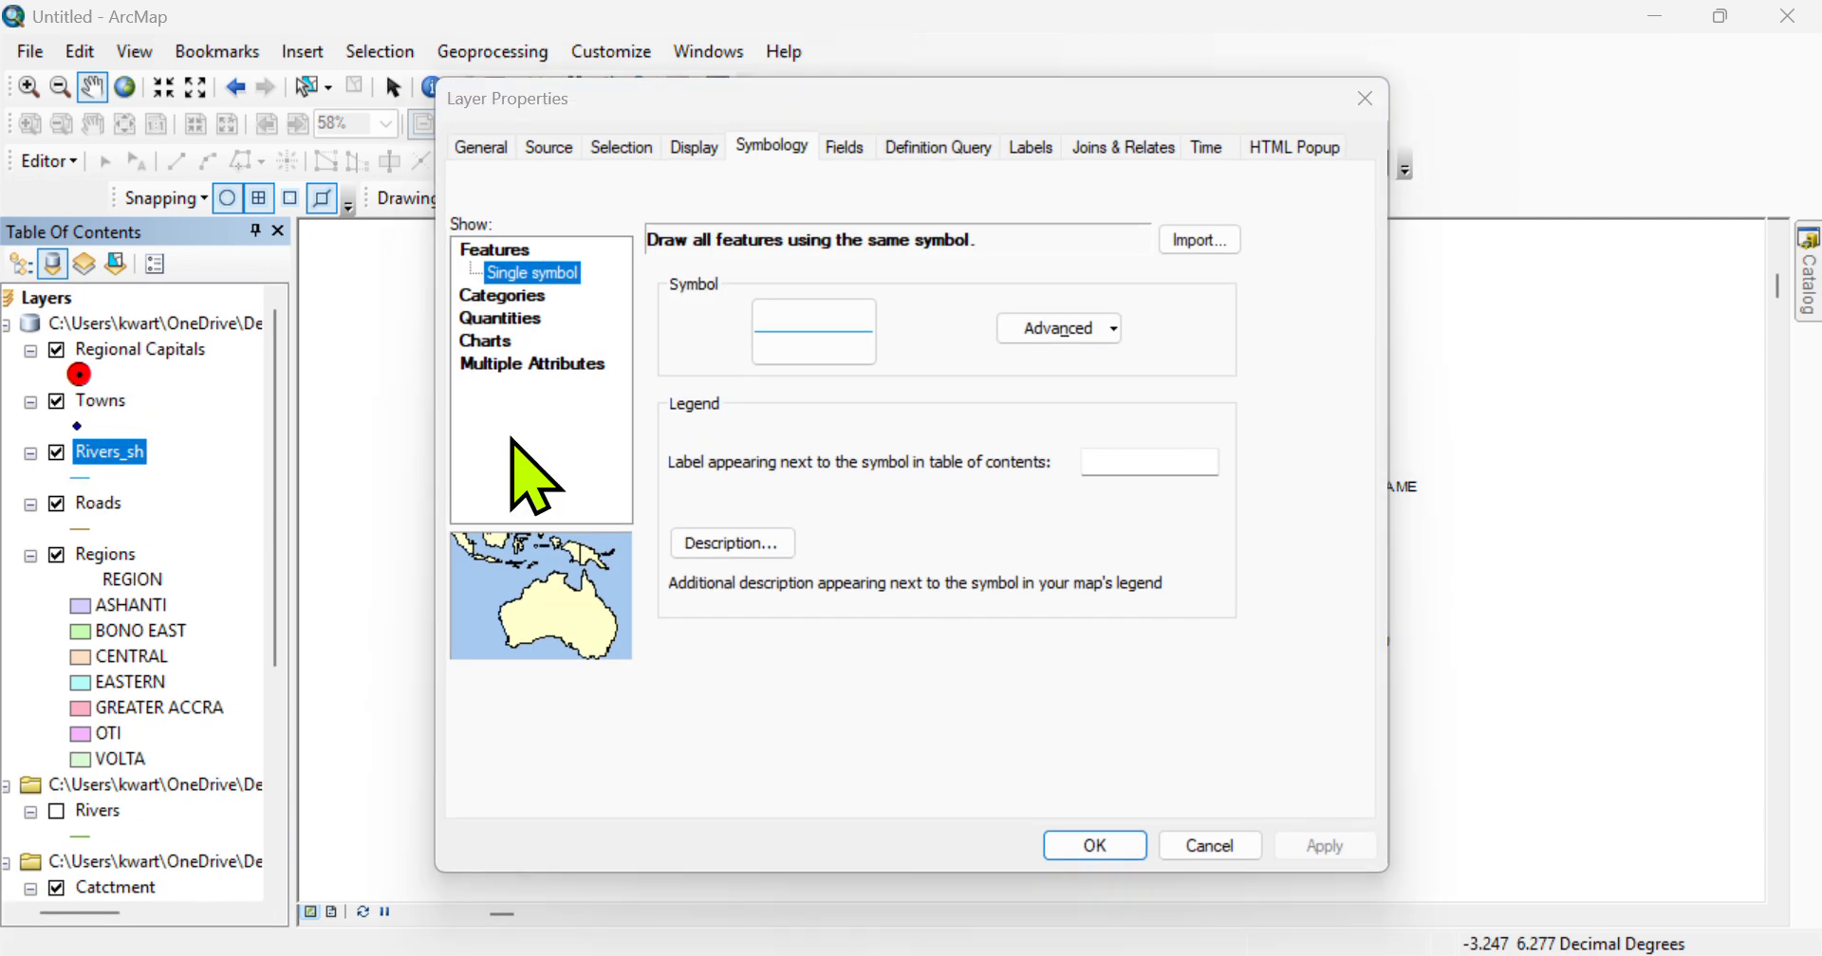
left_click(478, 151)
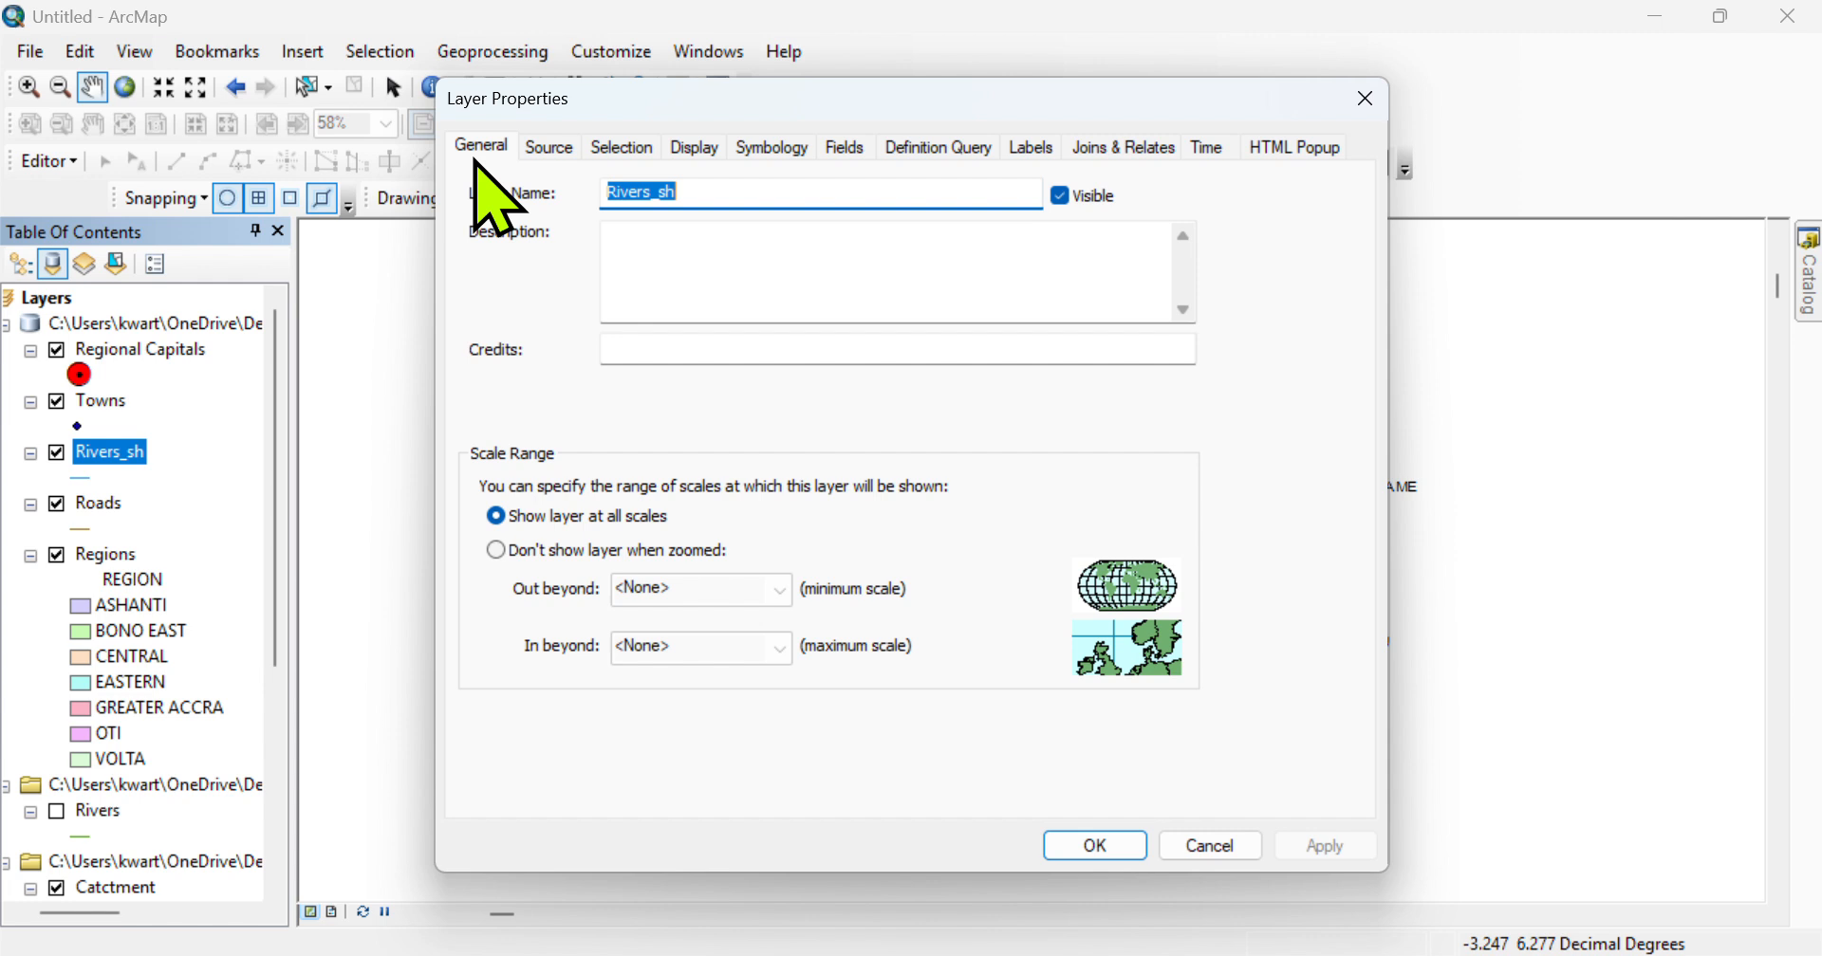
left_click(689, 194)
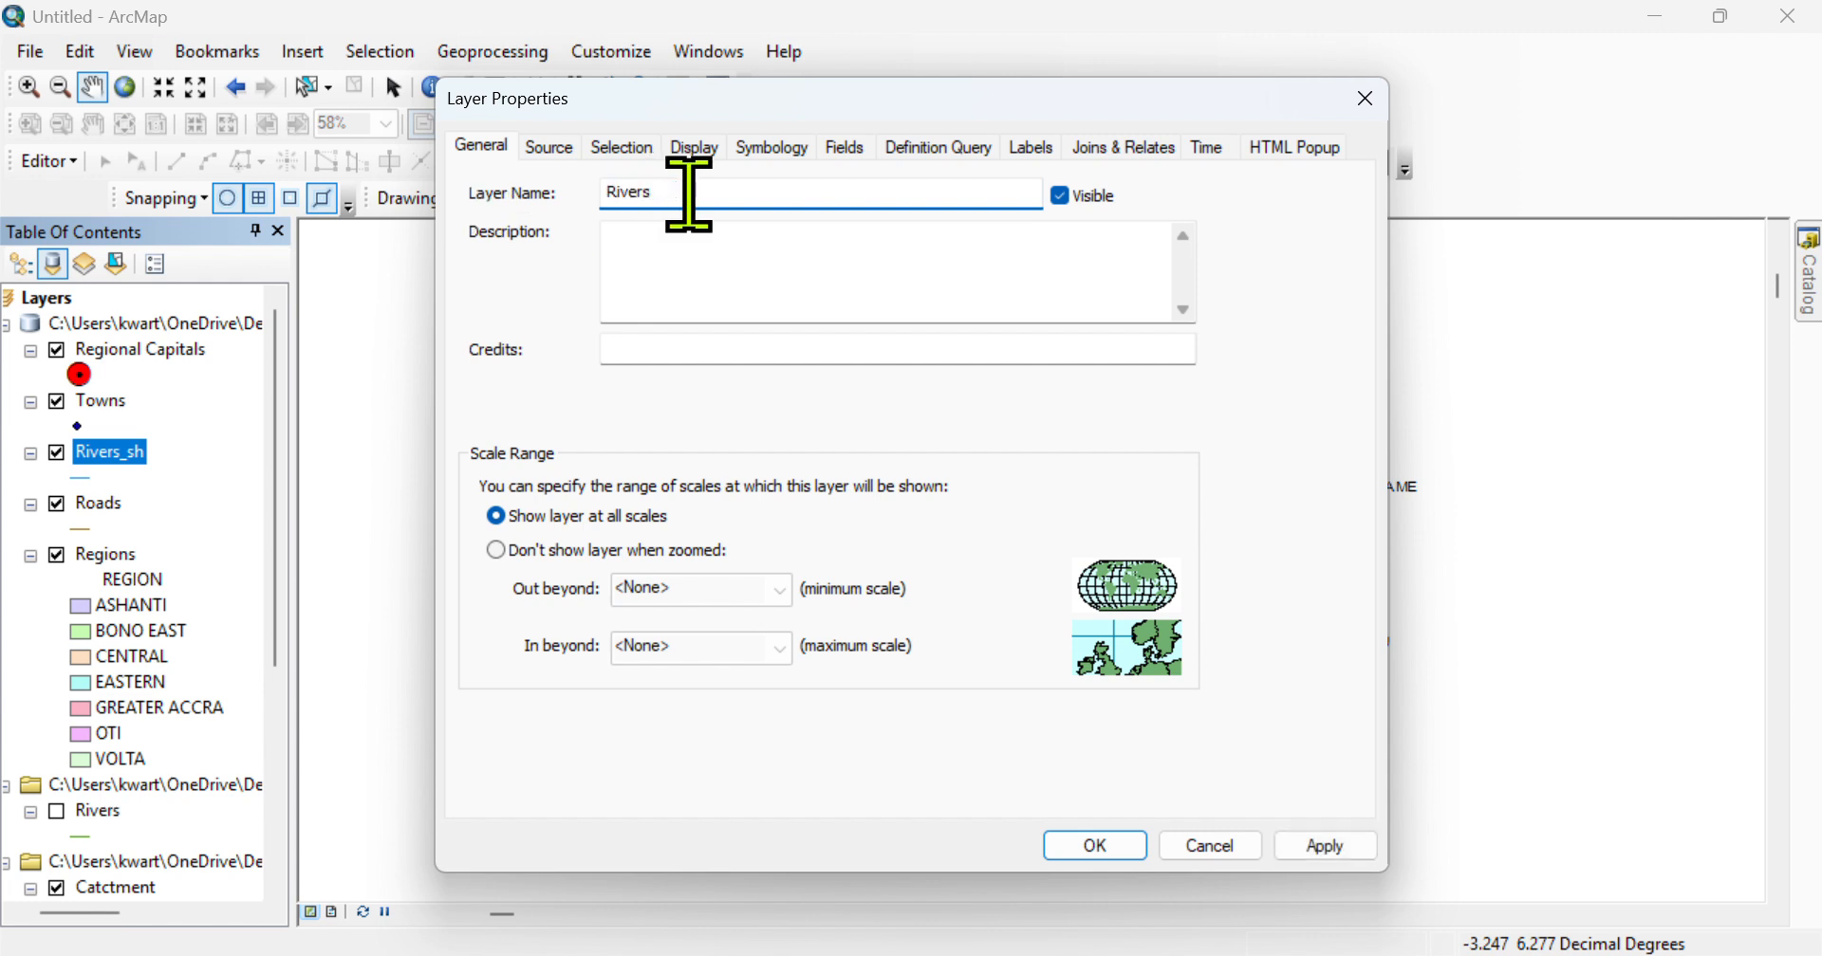
left_click(1321, 846)
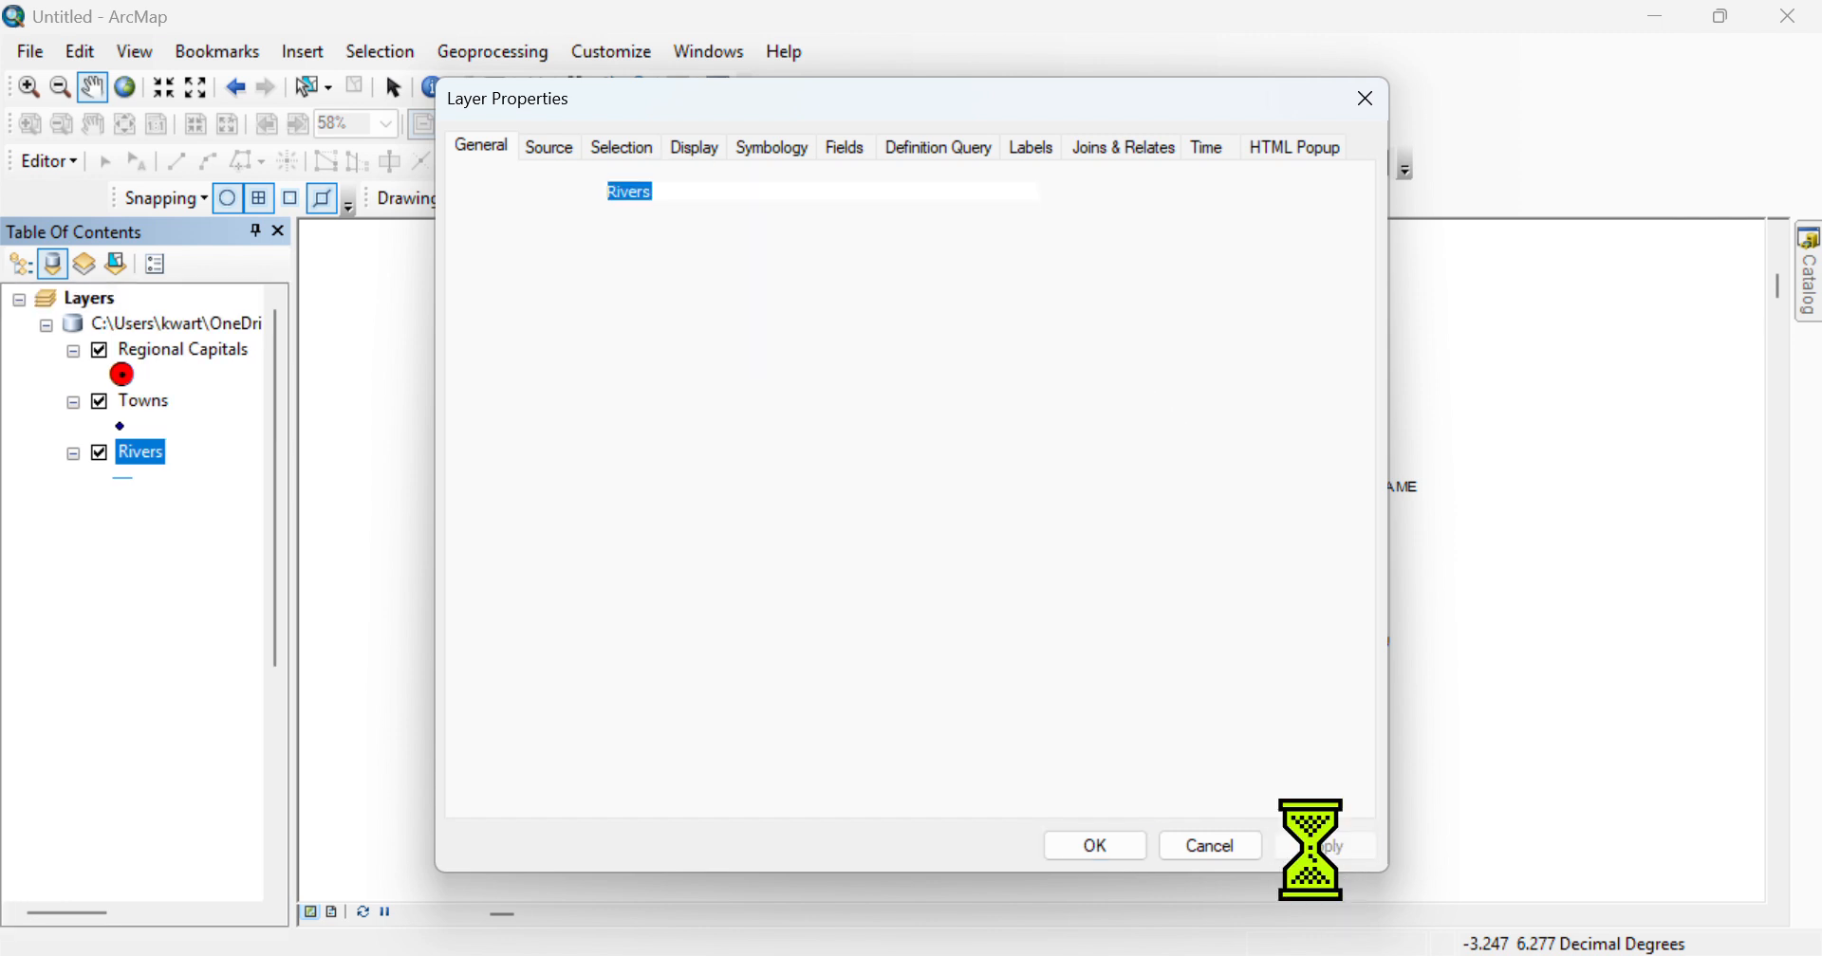
left_click(1116, 844)
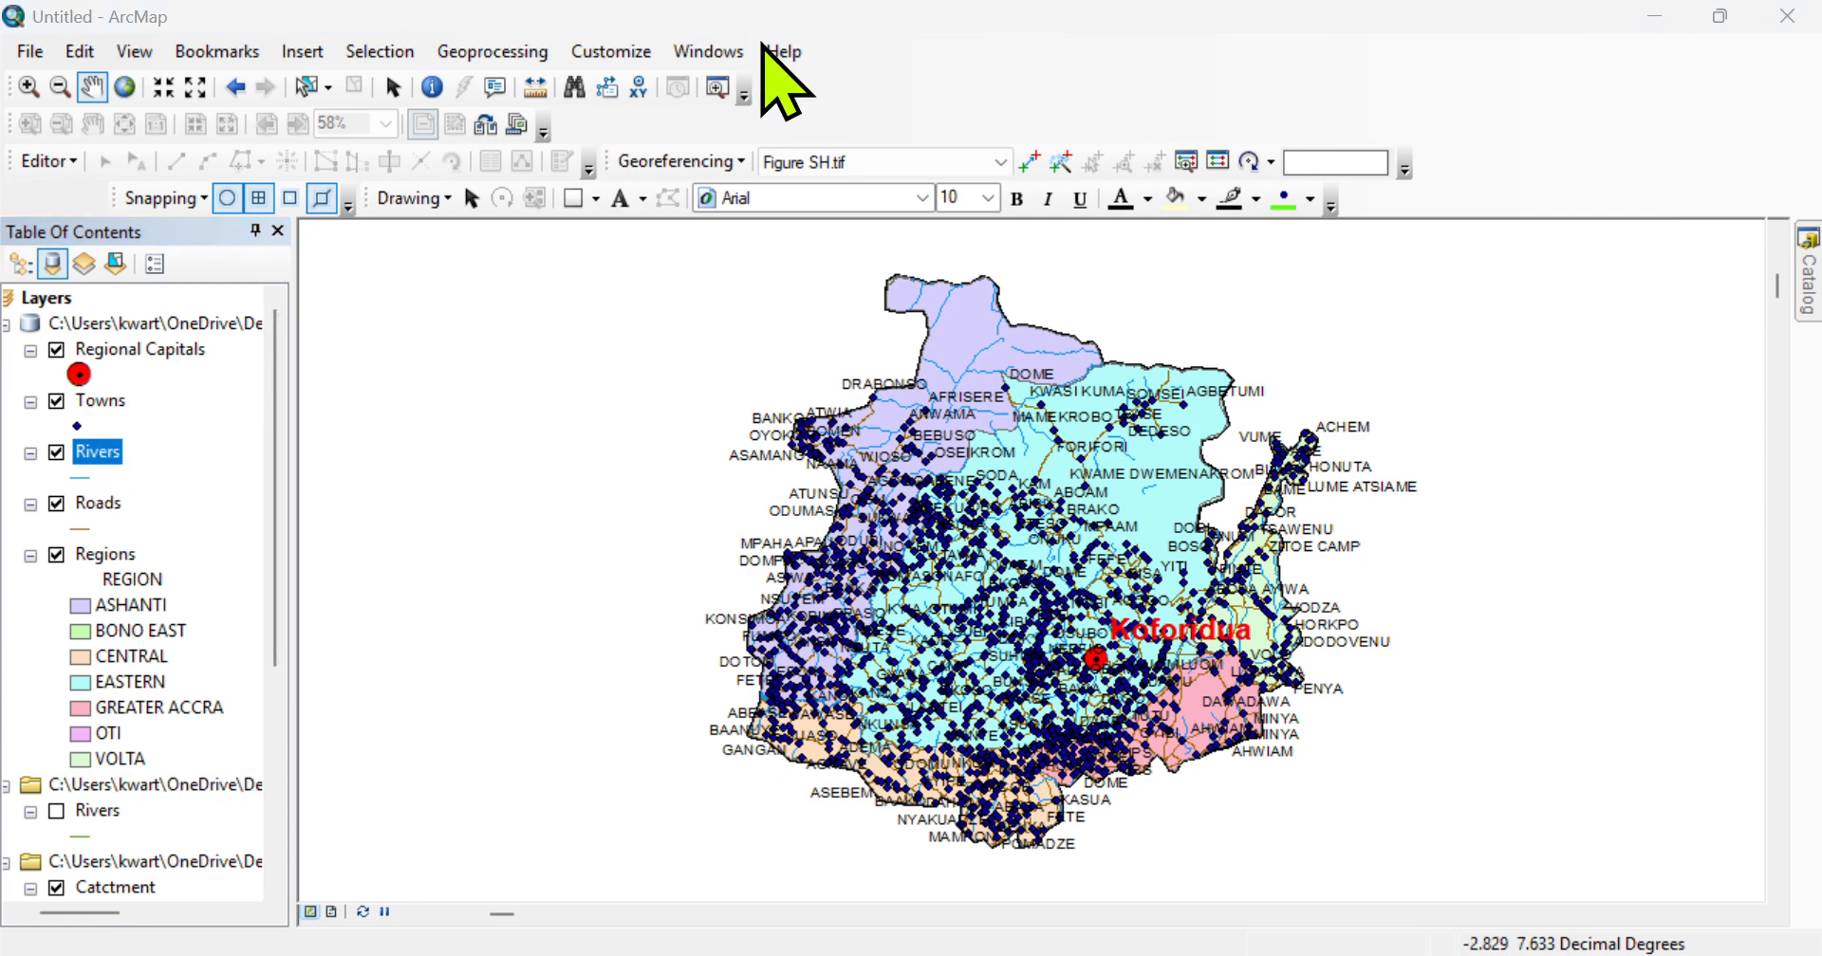
- Open the Rivers layer's attribute table and add a Double field named Length, accepting the automatic rename to Length_1
right_click(93, 456)
left_click(201, 427)
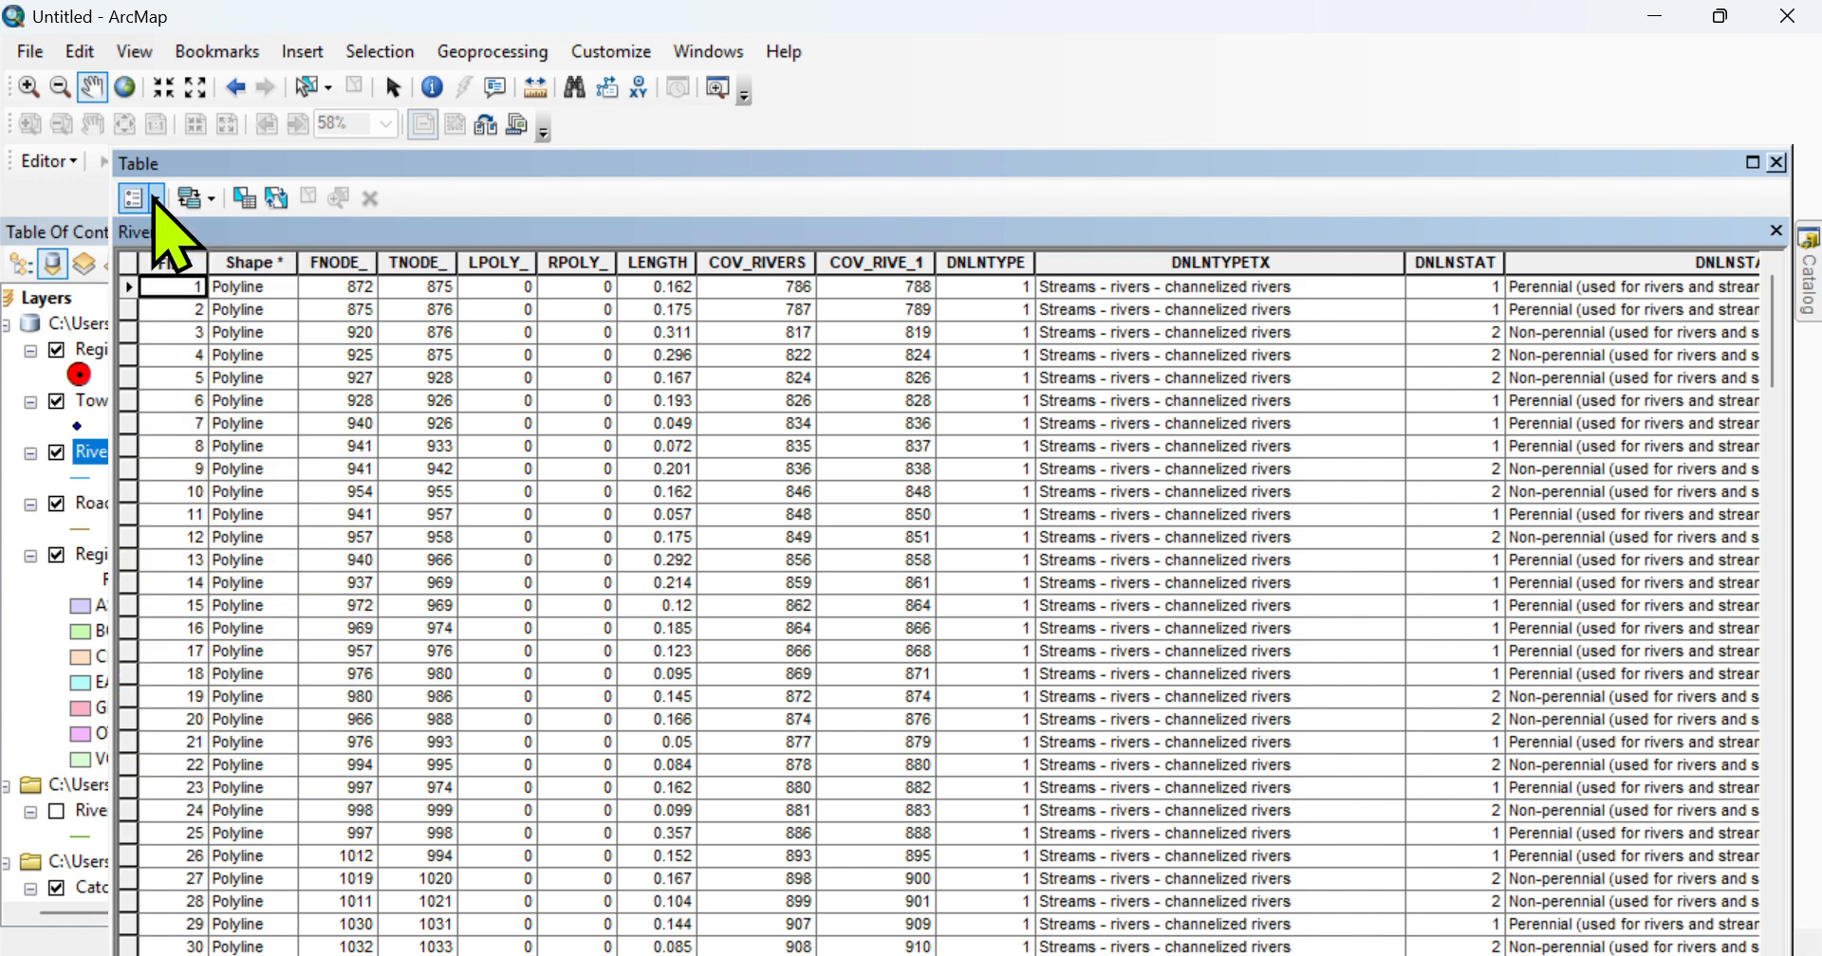
left_click(154, 199)
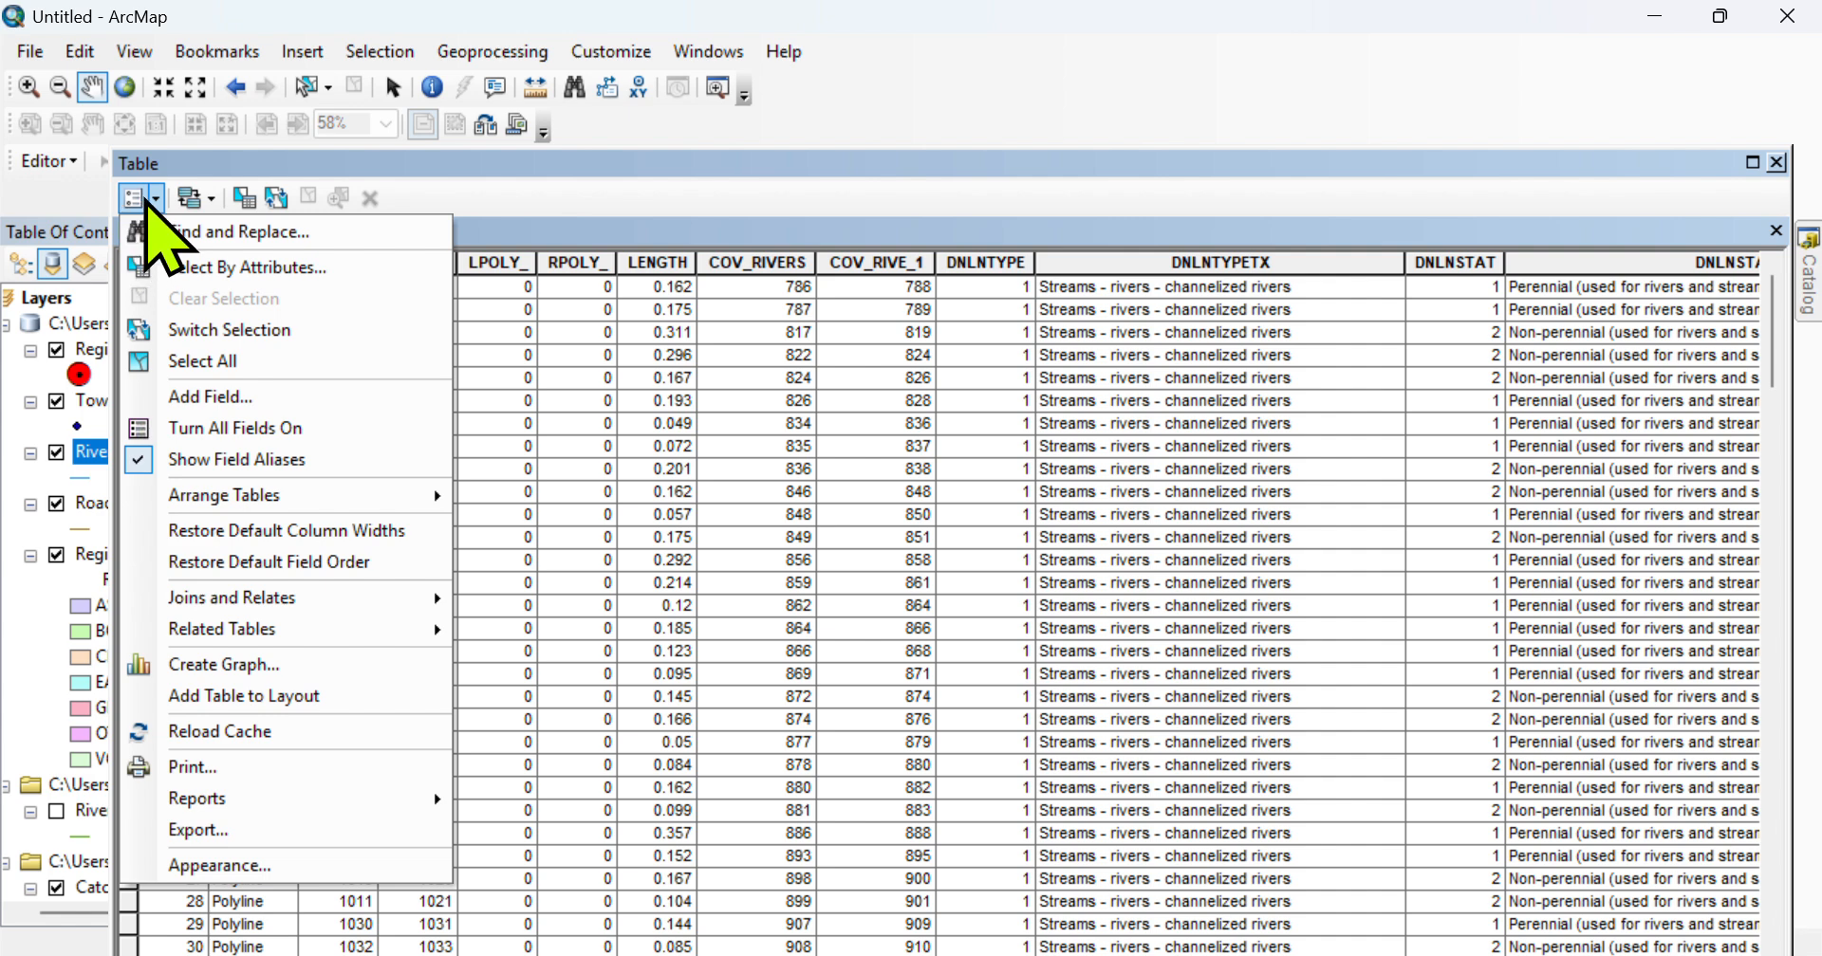
left_click(155, 199)
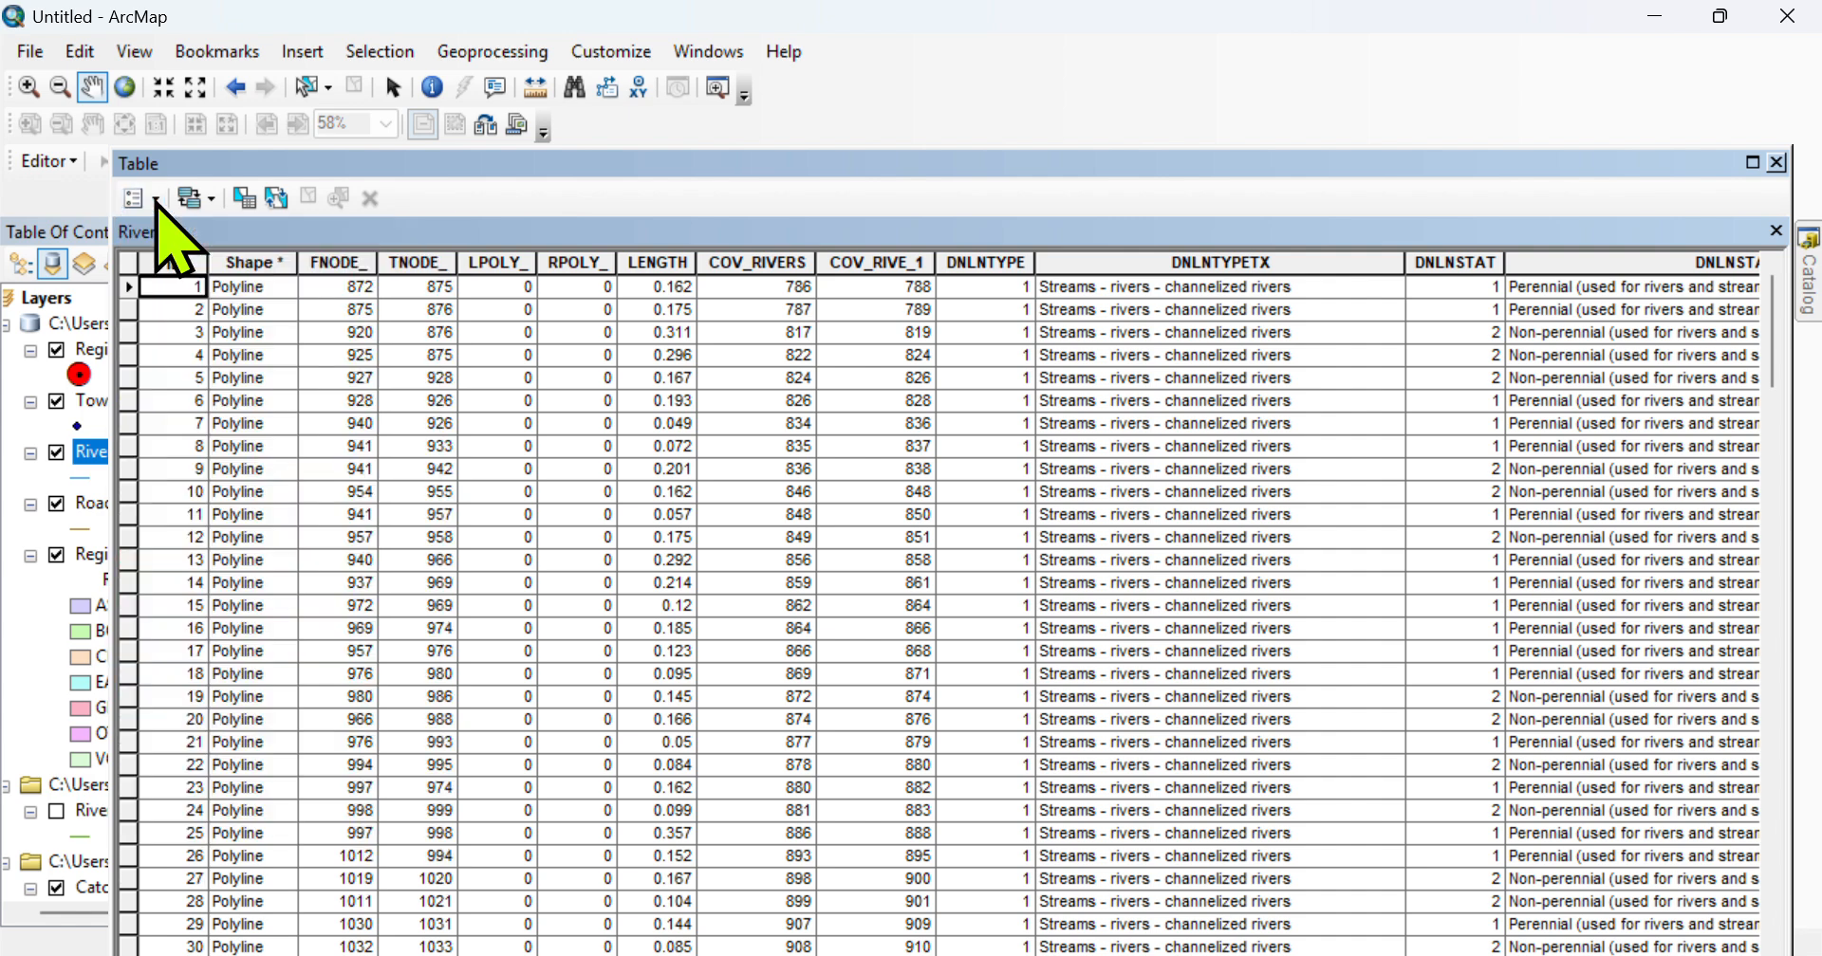
left_click(156, 199)
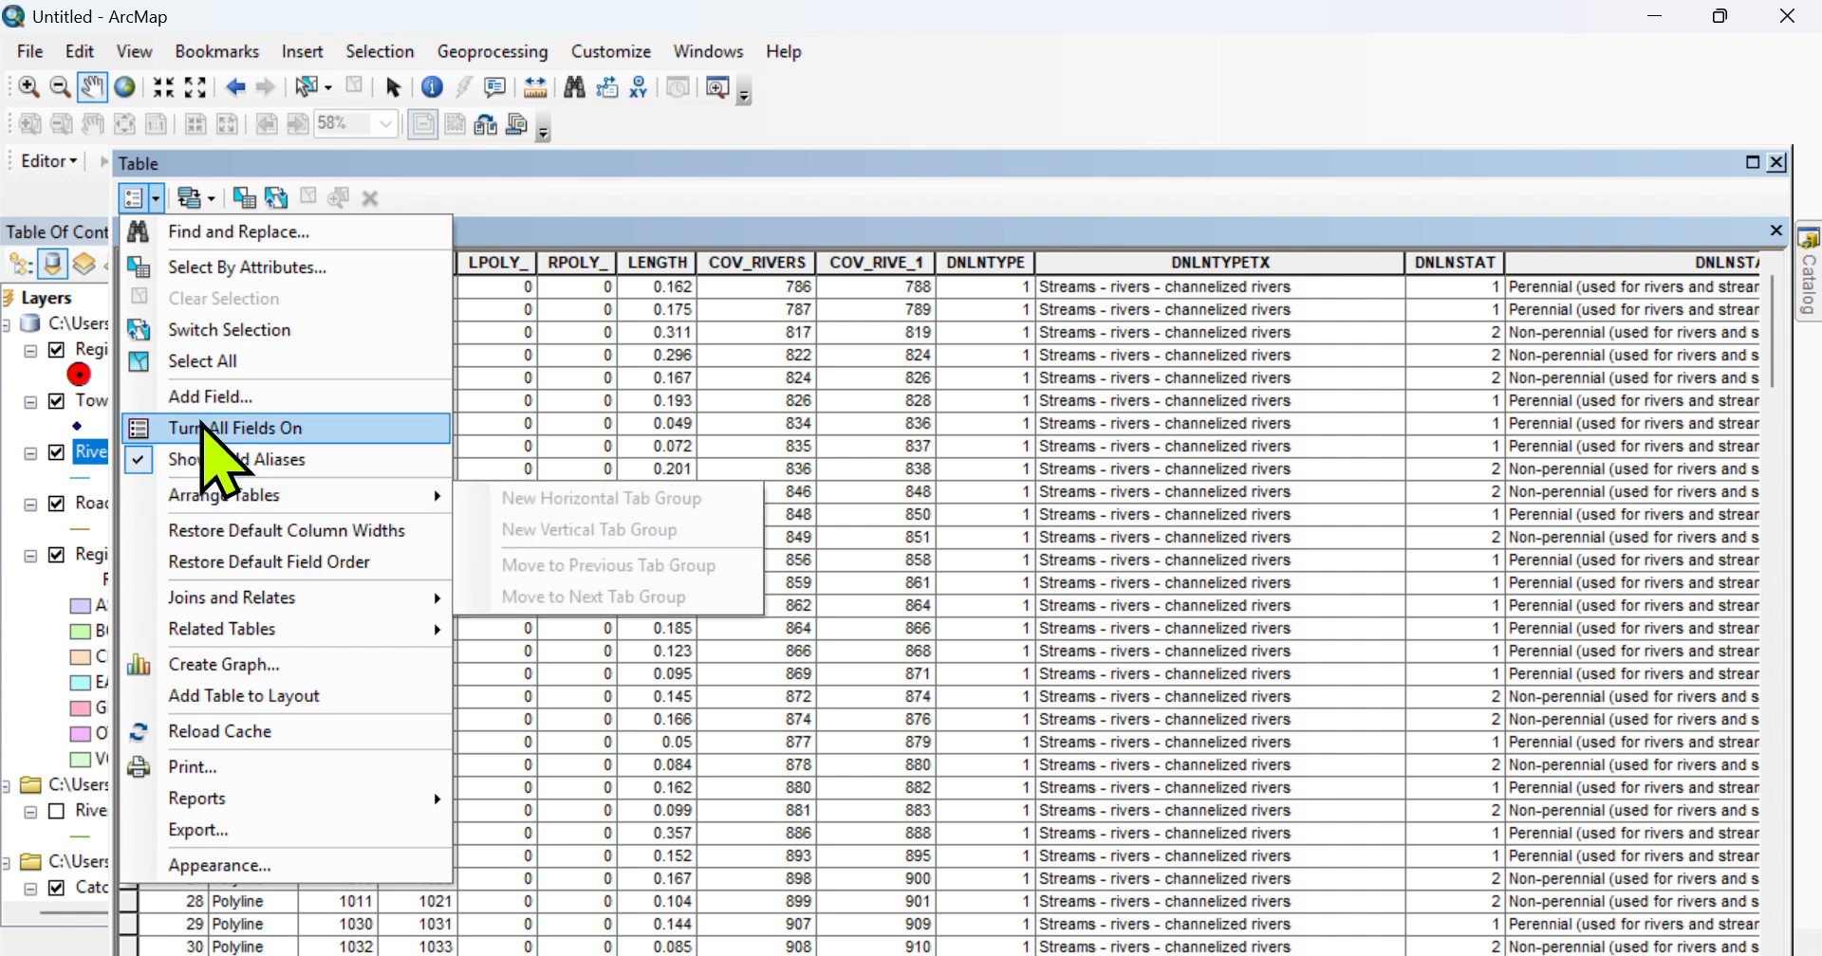
left_click(166, 423)
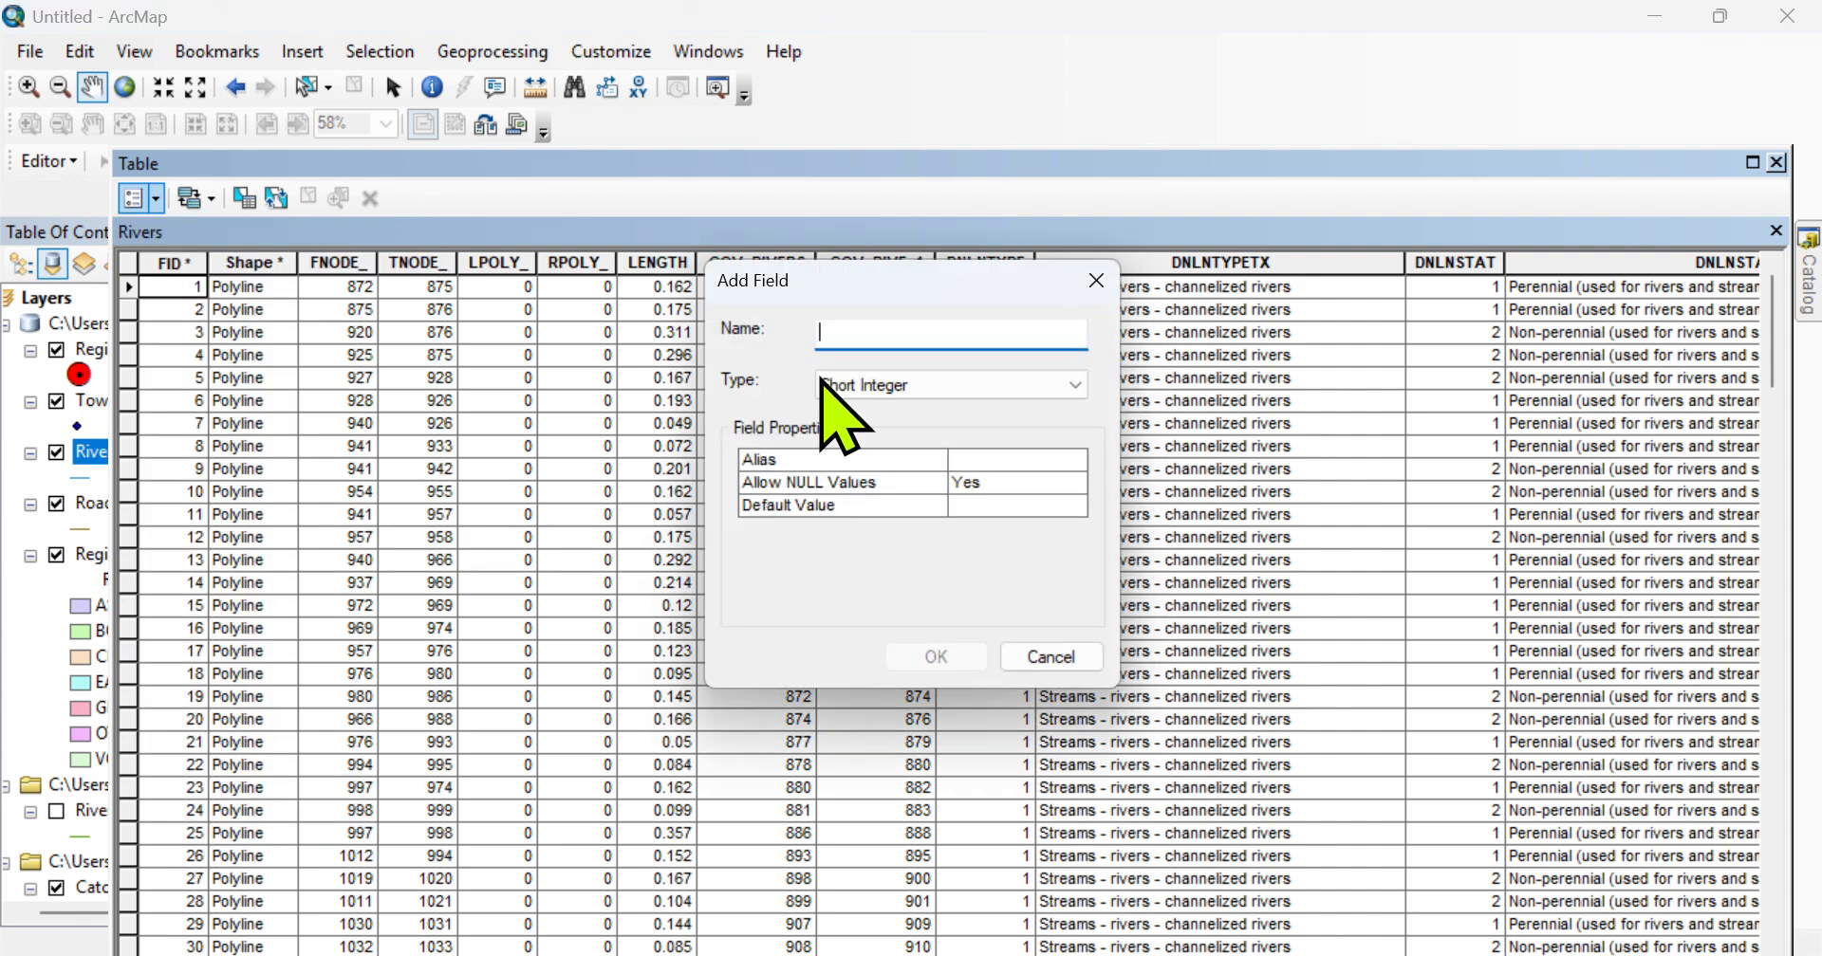
type("Length")
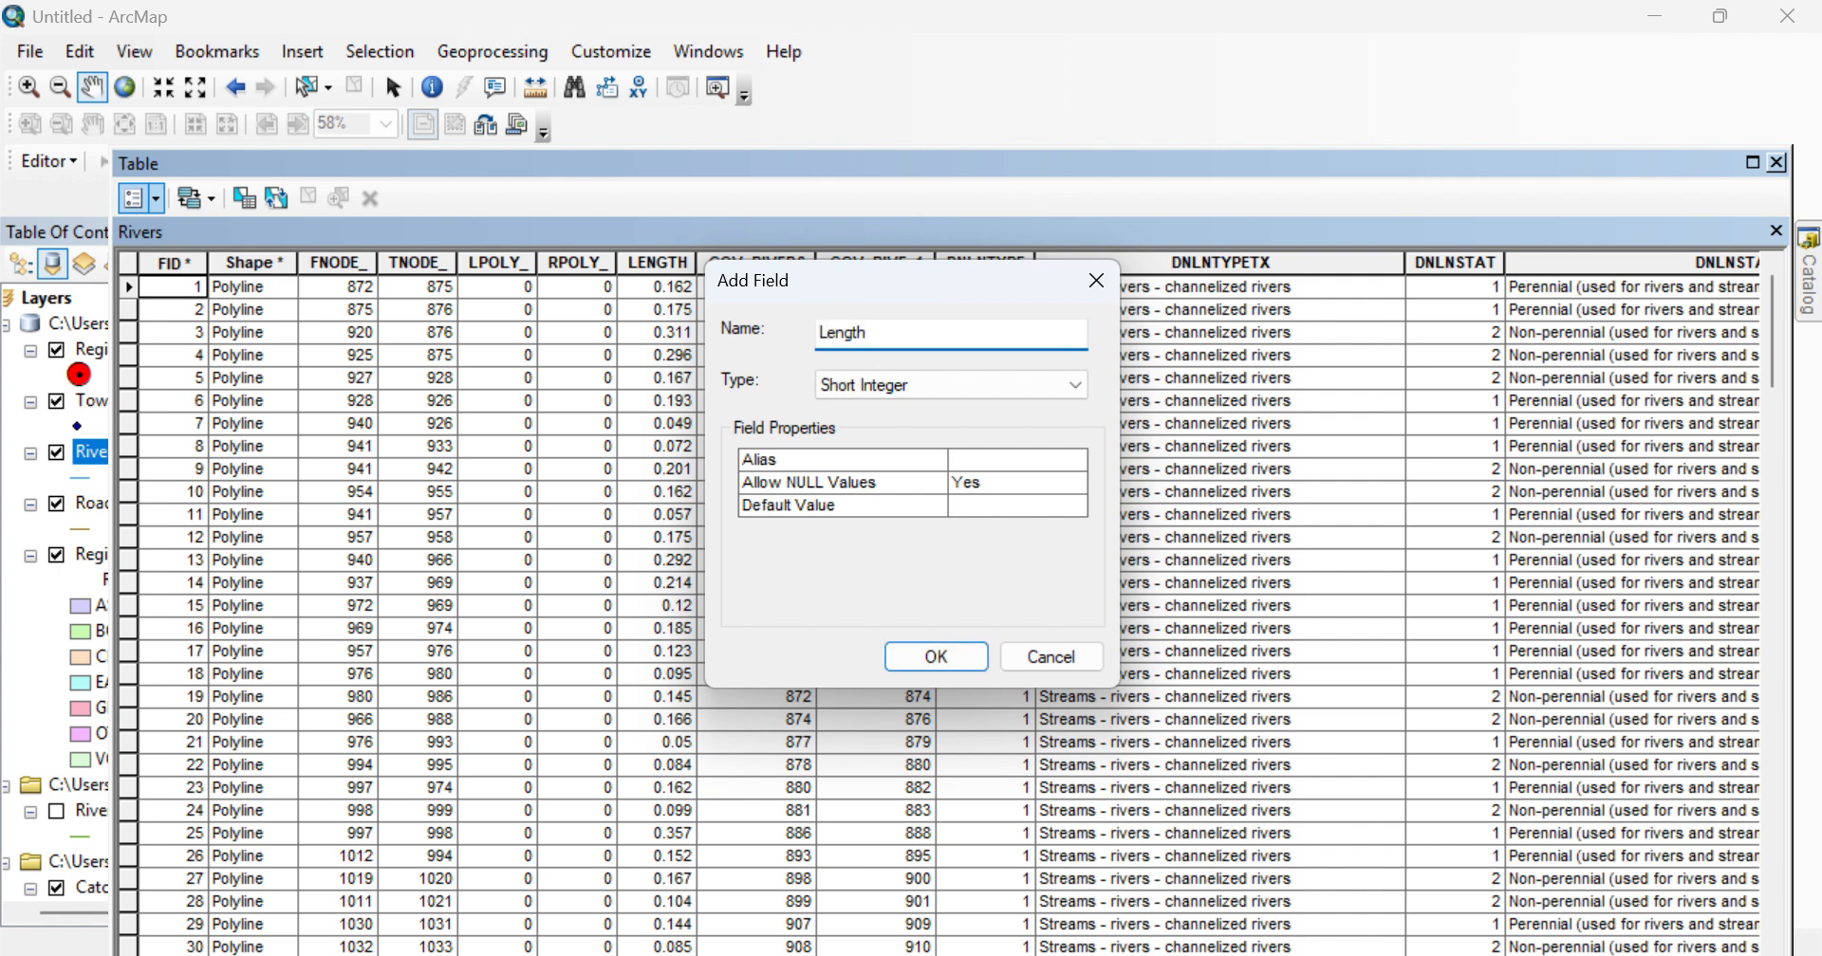
left_click(960, 384)
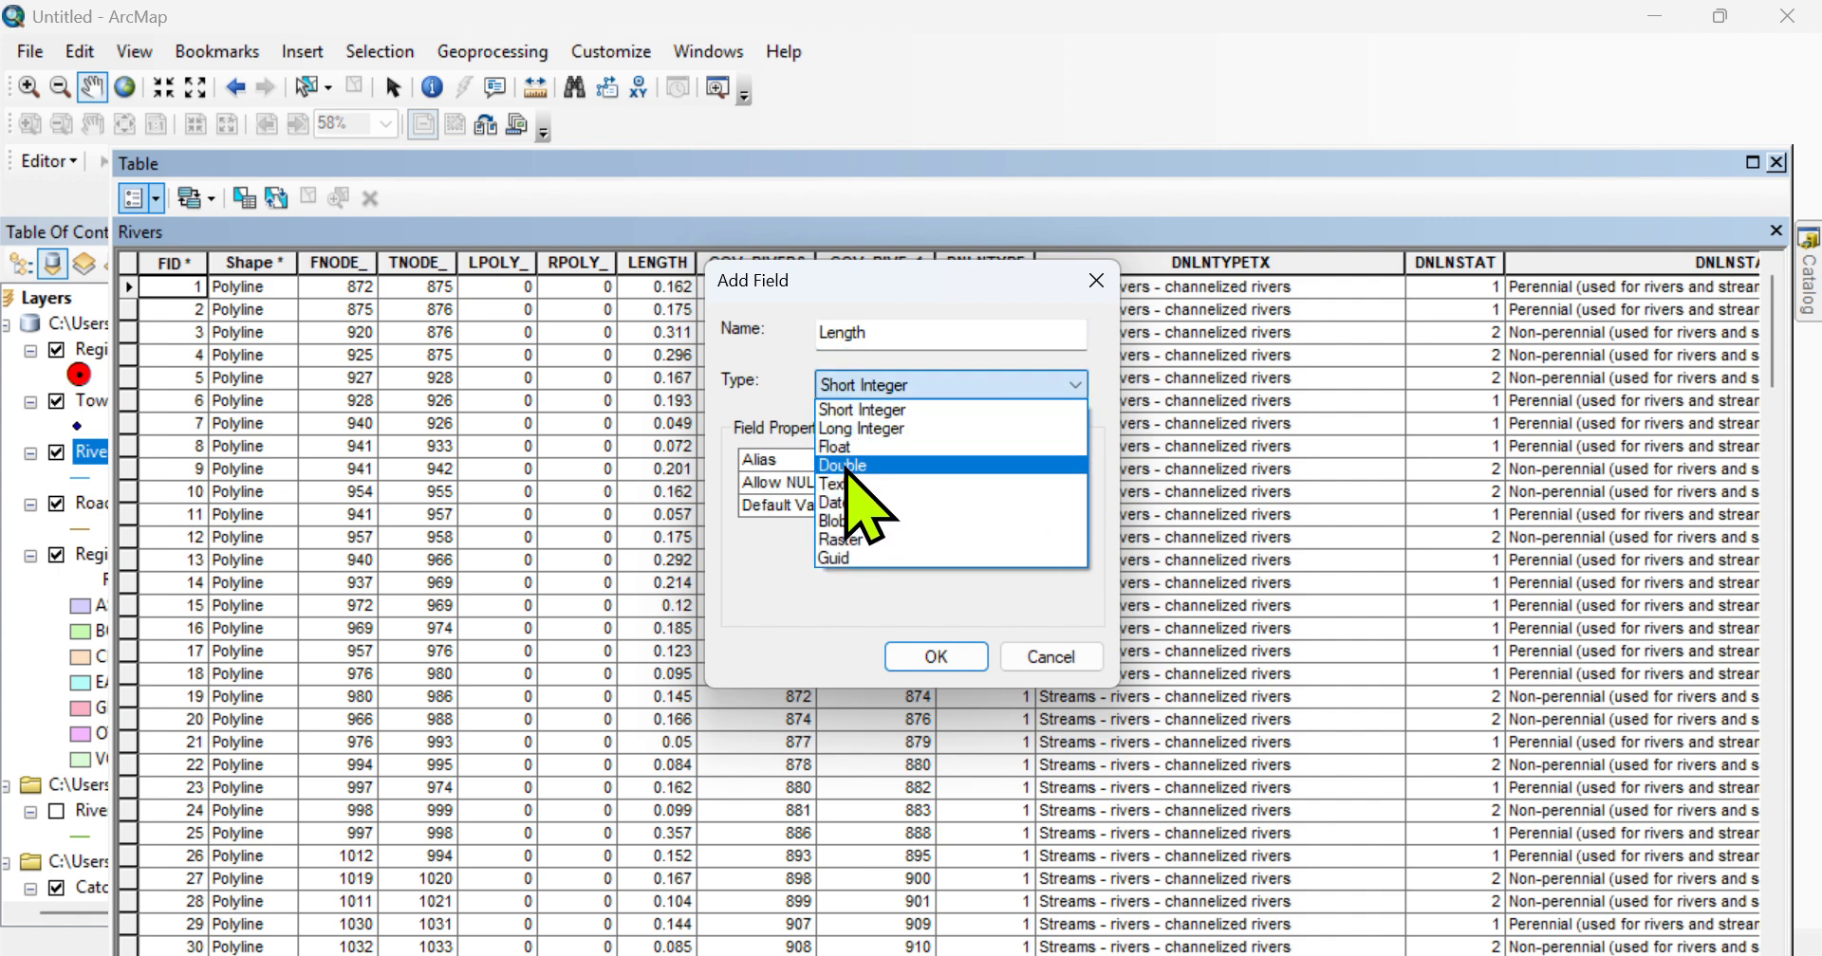
left_click(852, 467)
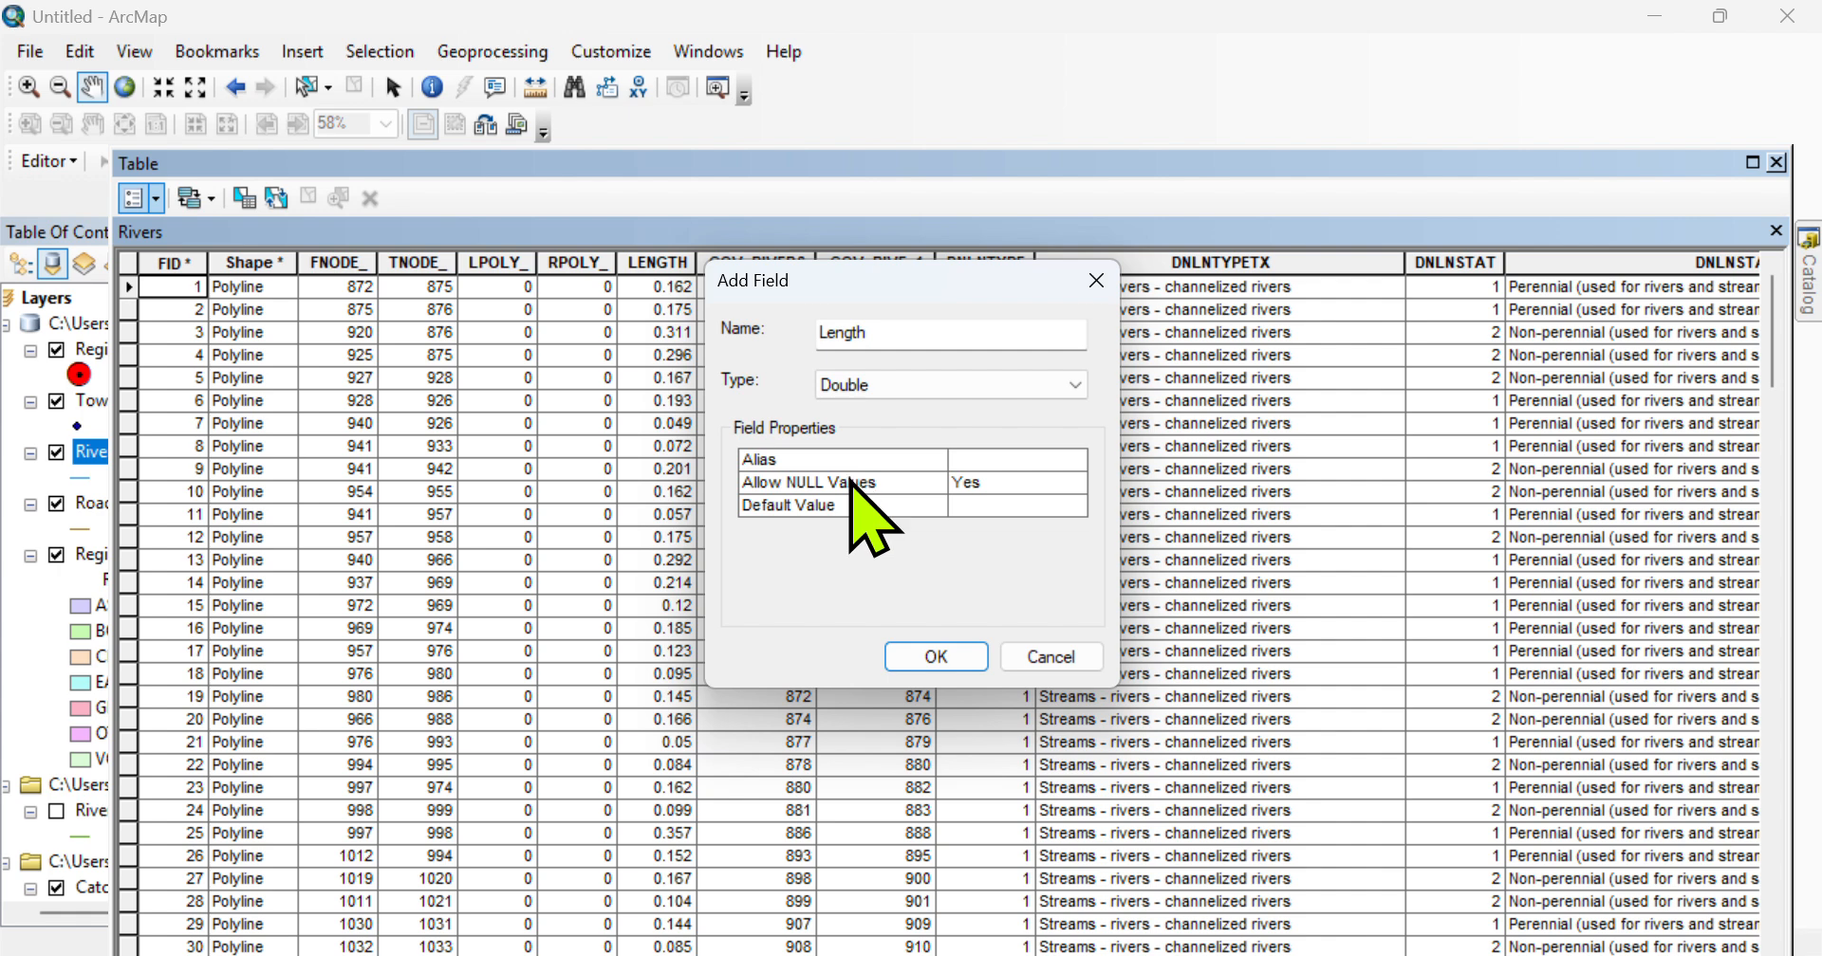
left_click(935, 653)
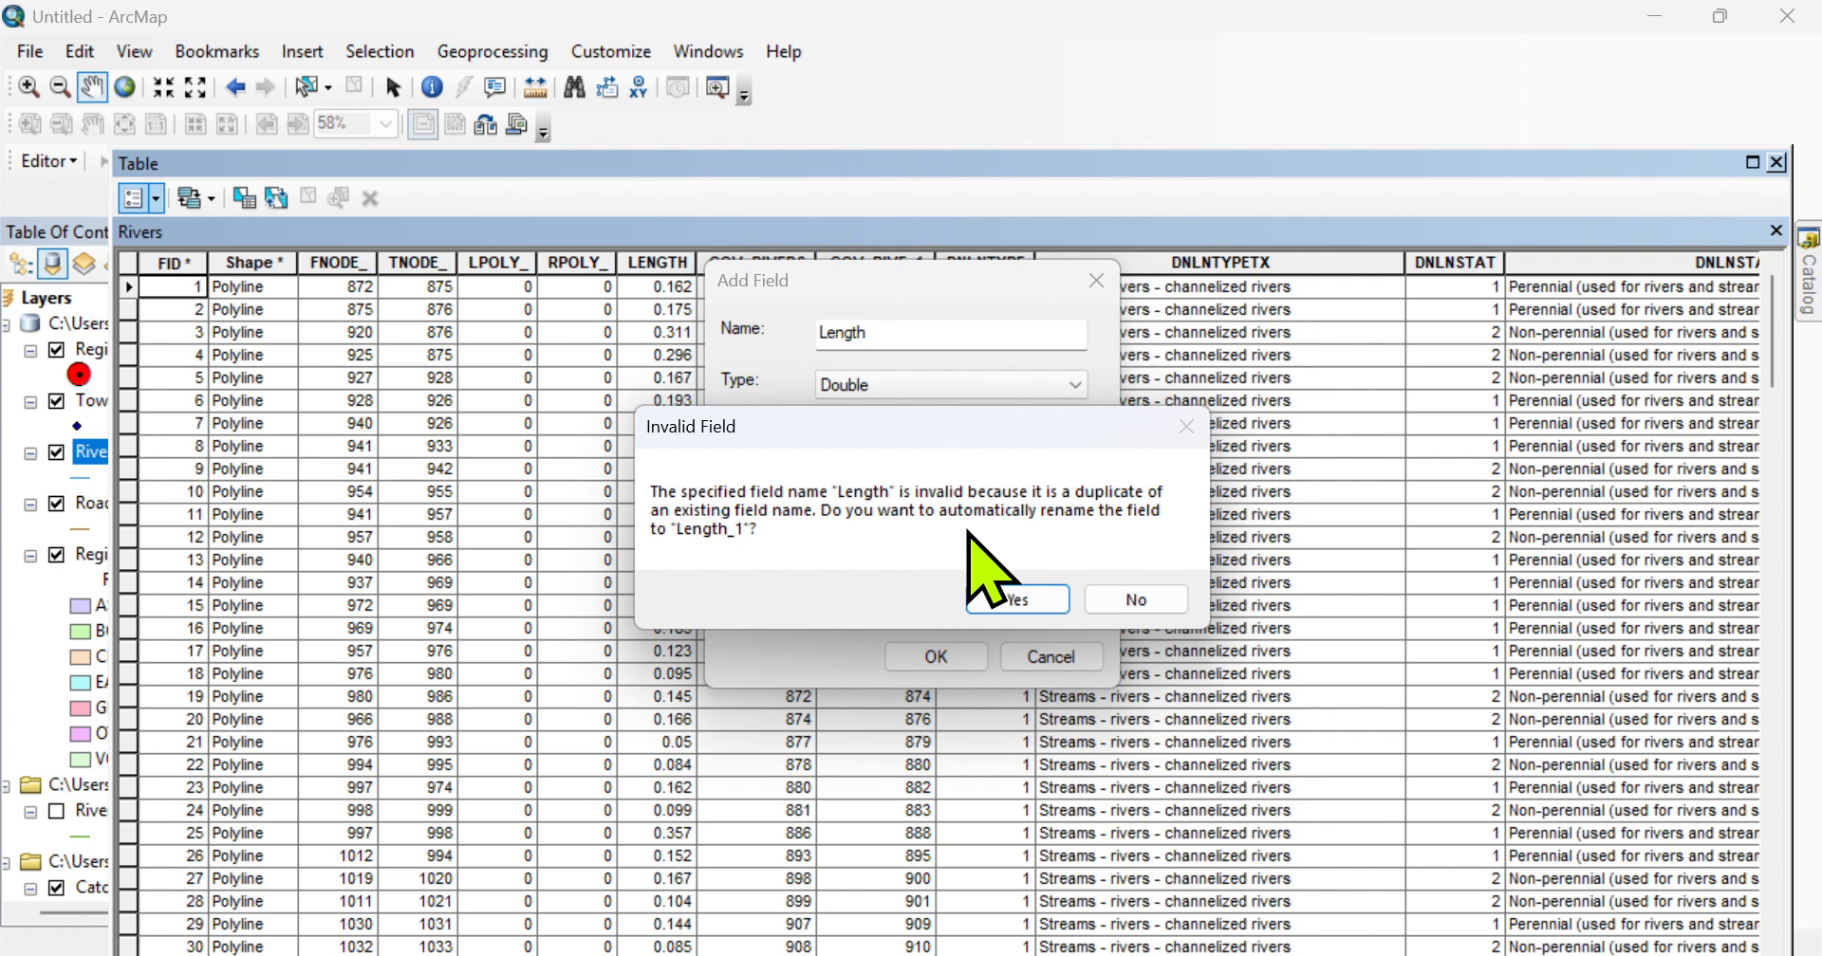
left_click(1039, 607)
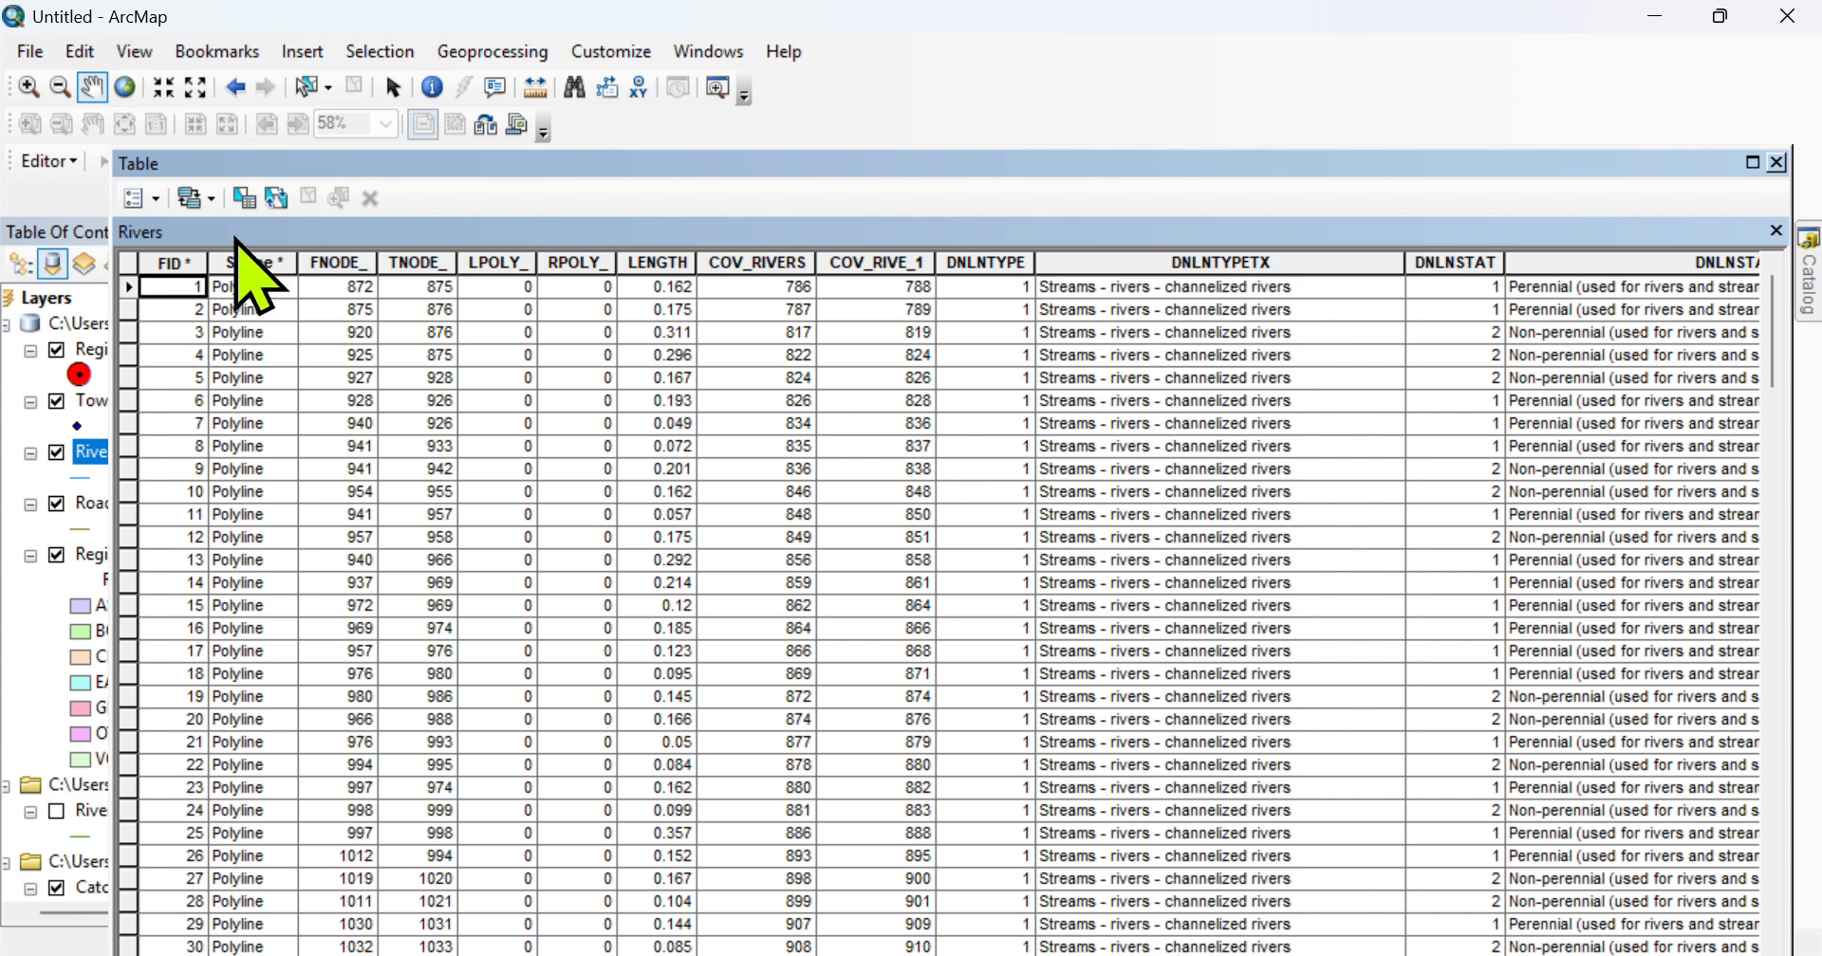
- Examine the statistics of the existing LENGTH field in the Rivers attribute table, then close them
left_click(156, 198)
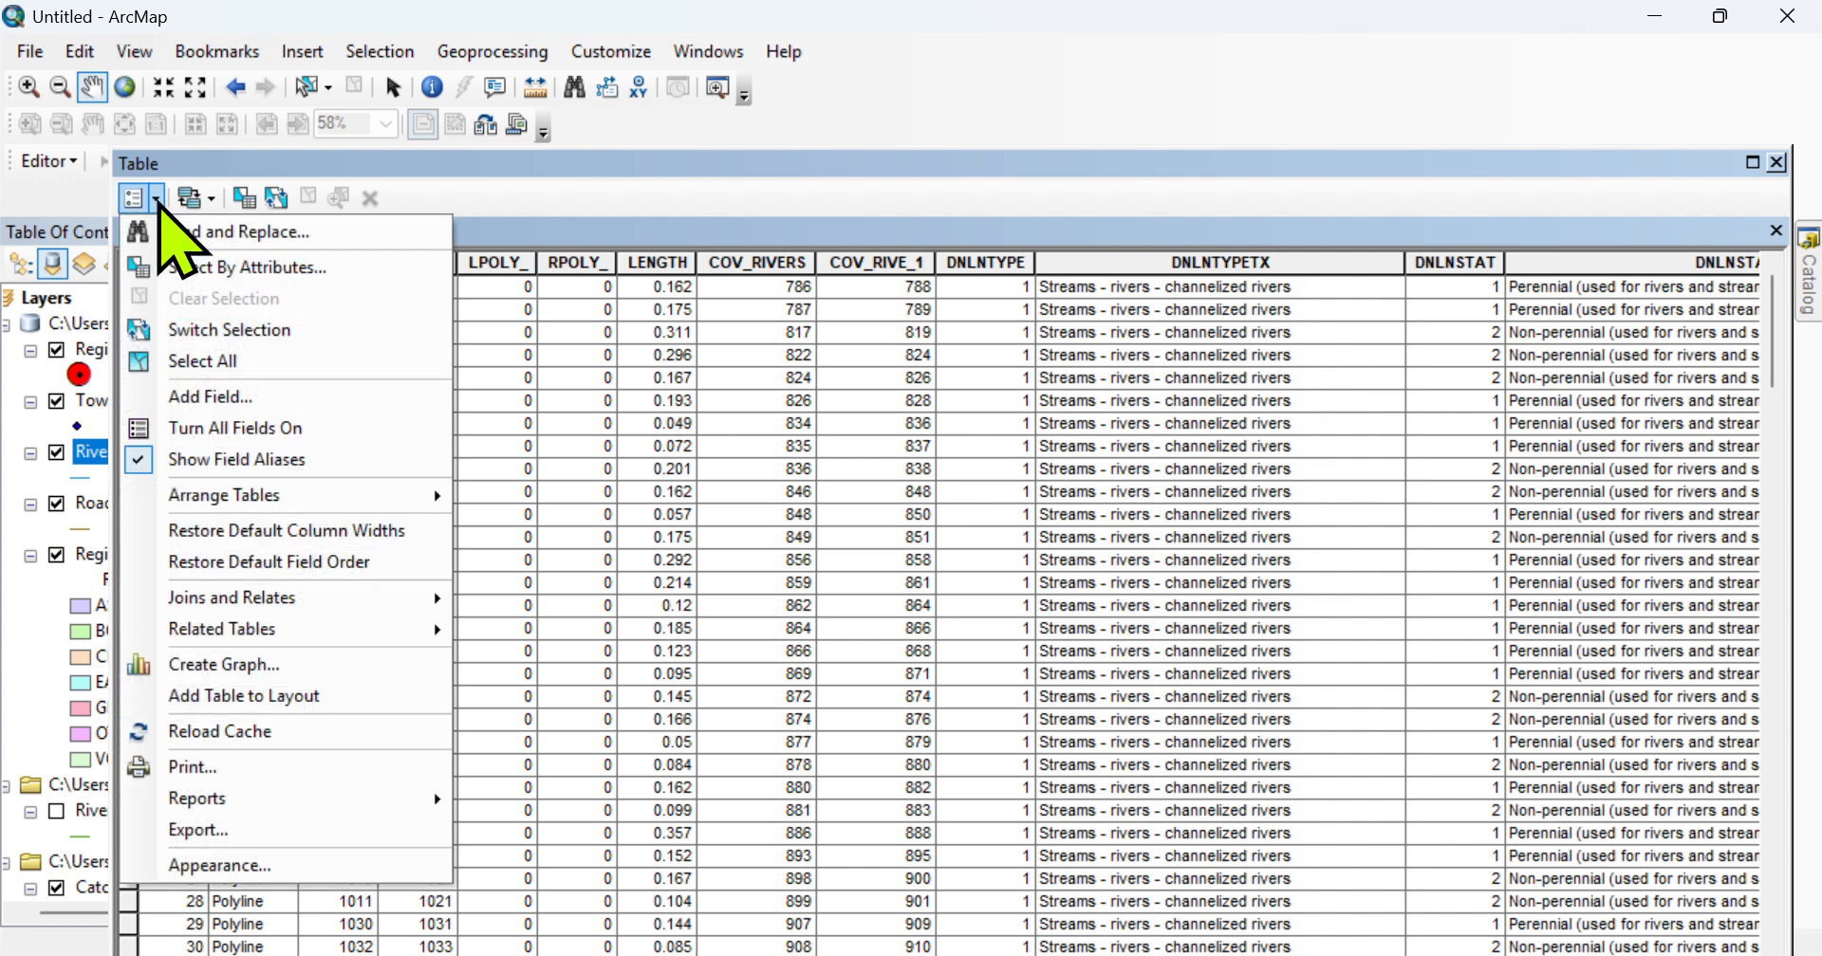
left_click(584, 227)
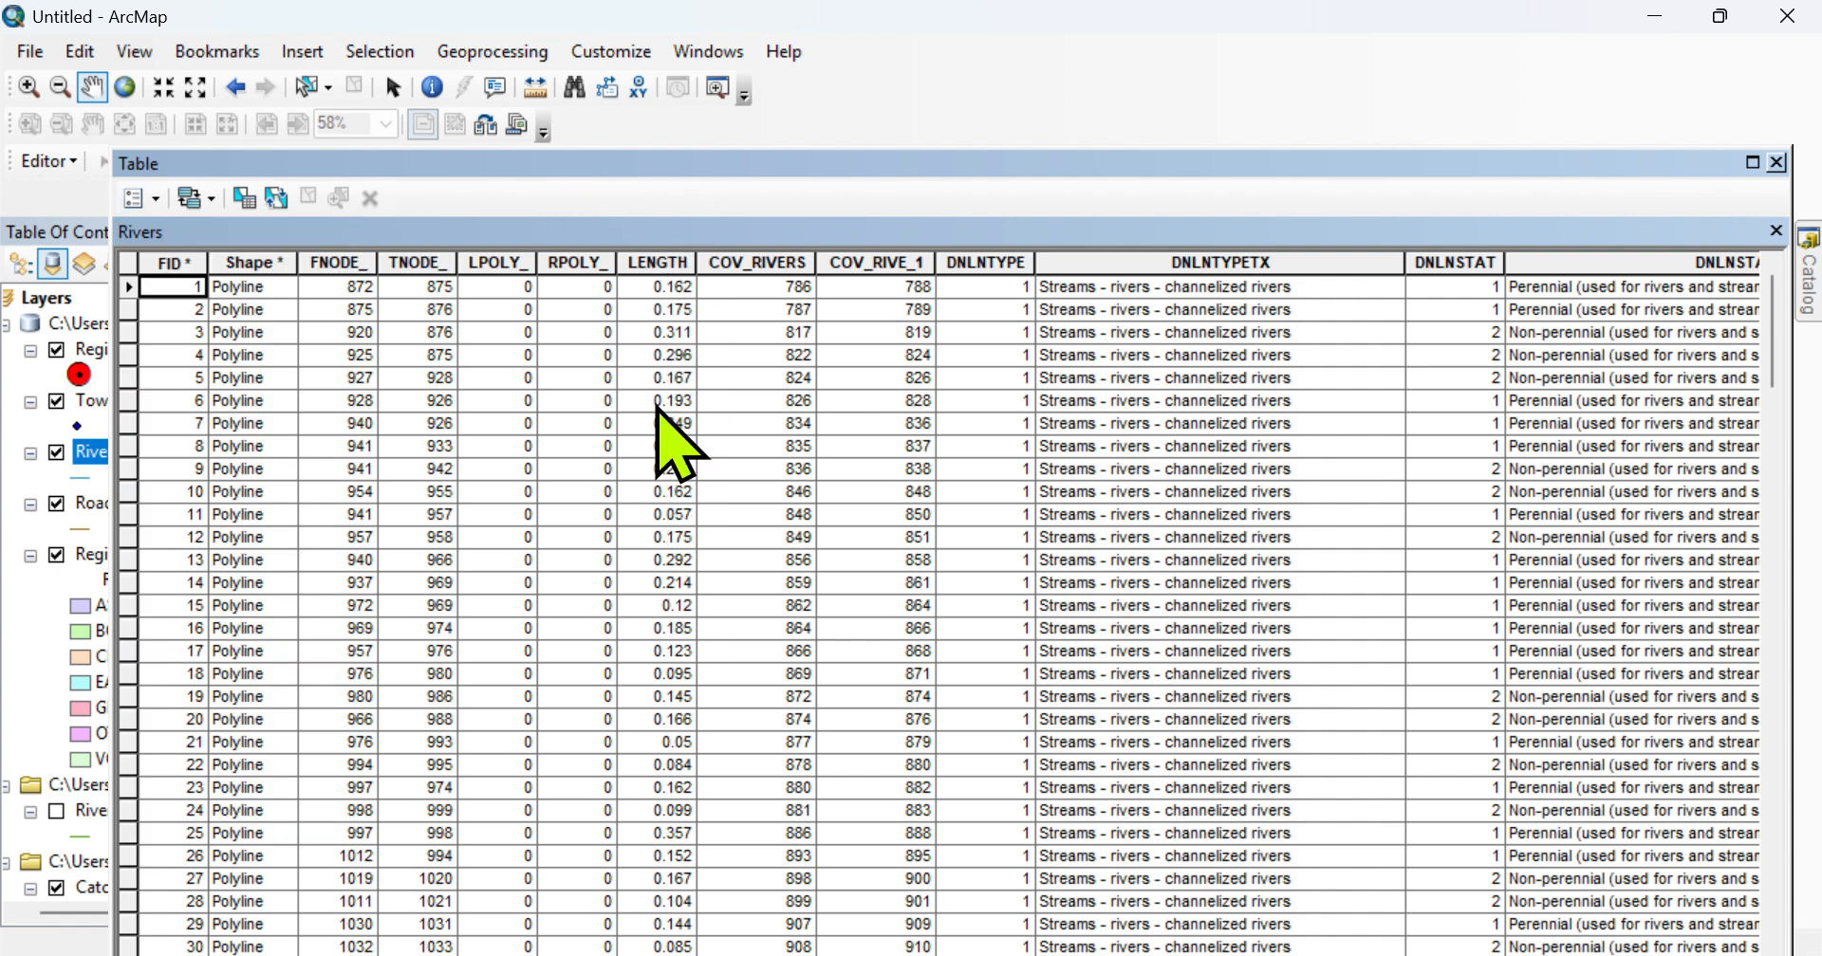
left_click(650, 258)
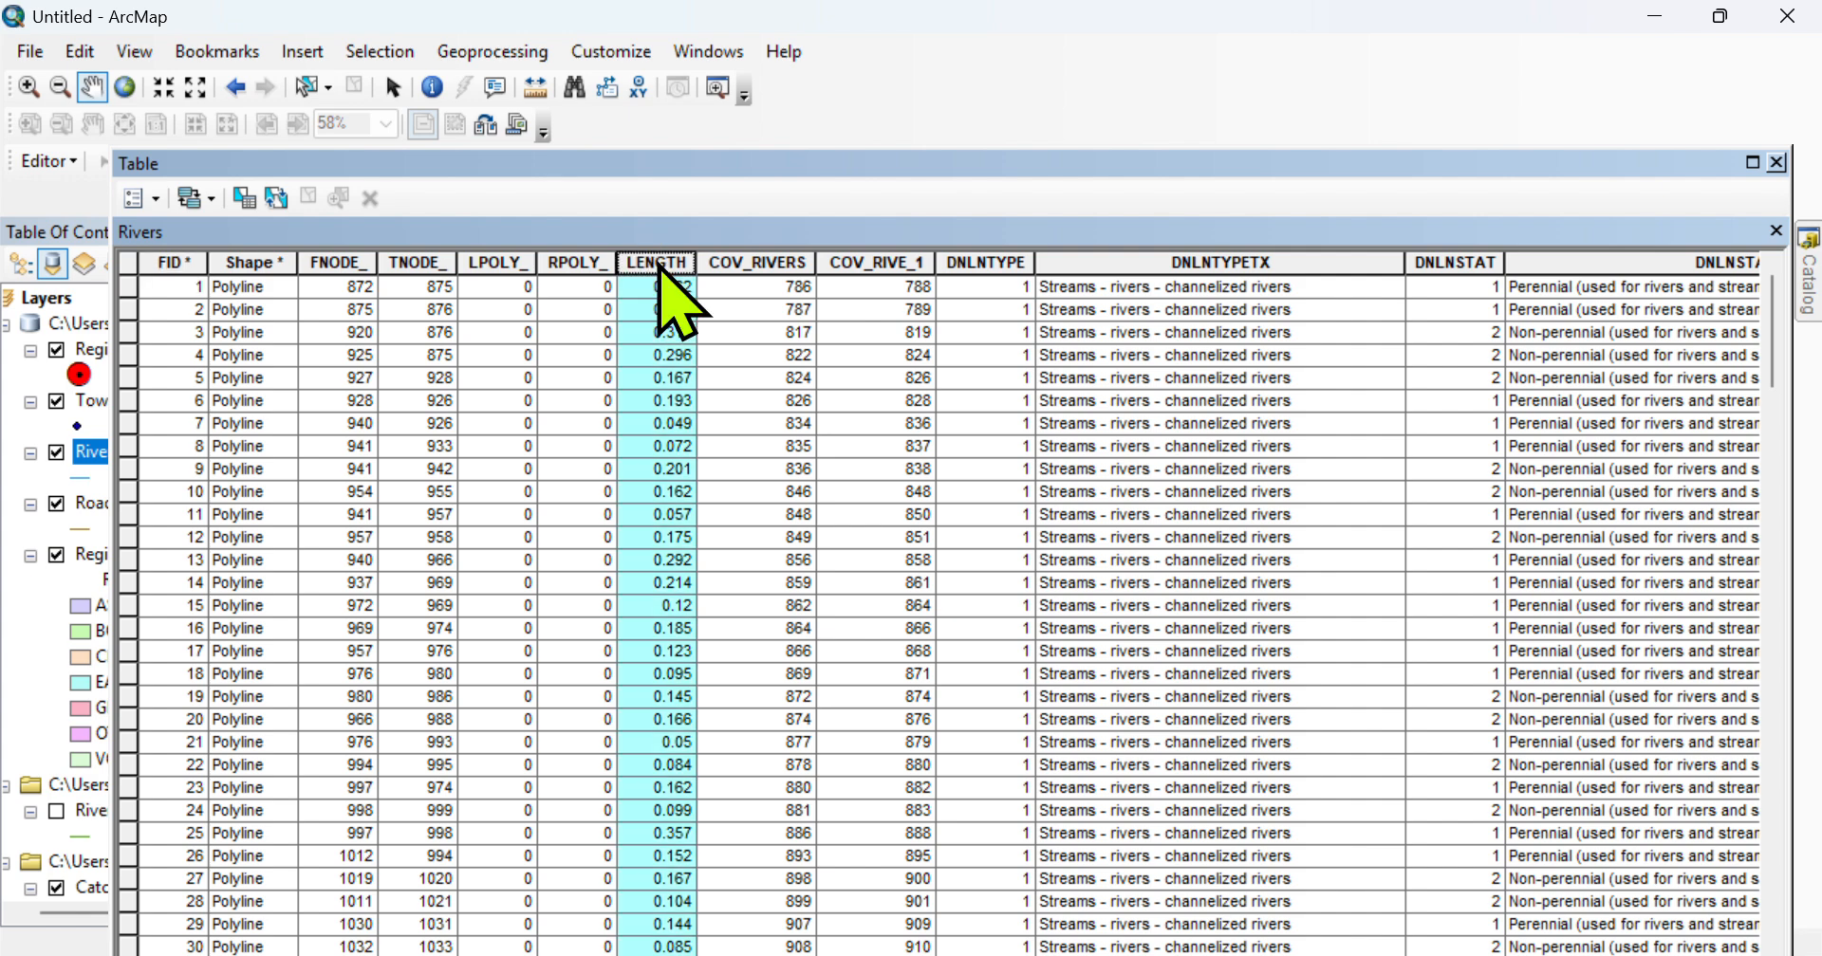
right_click(662, 269)
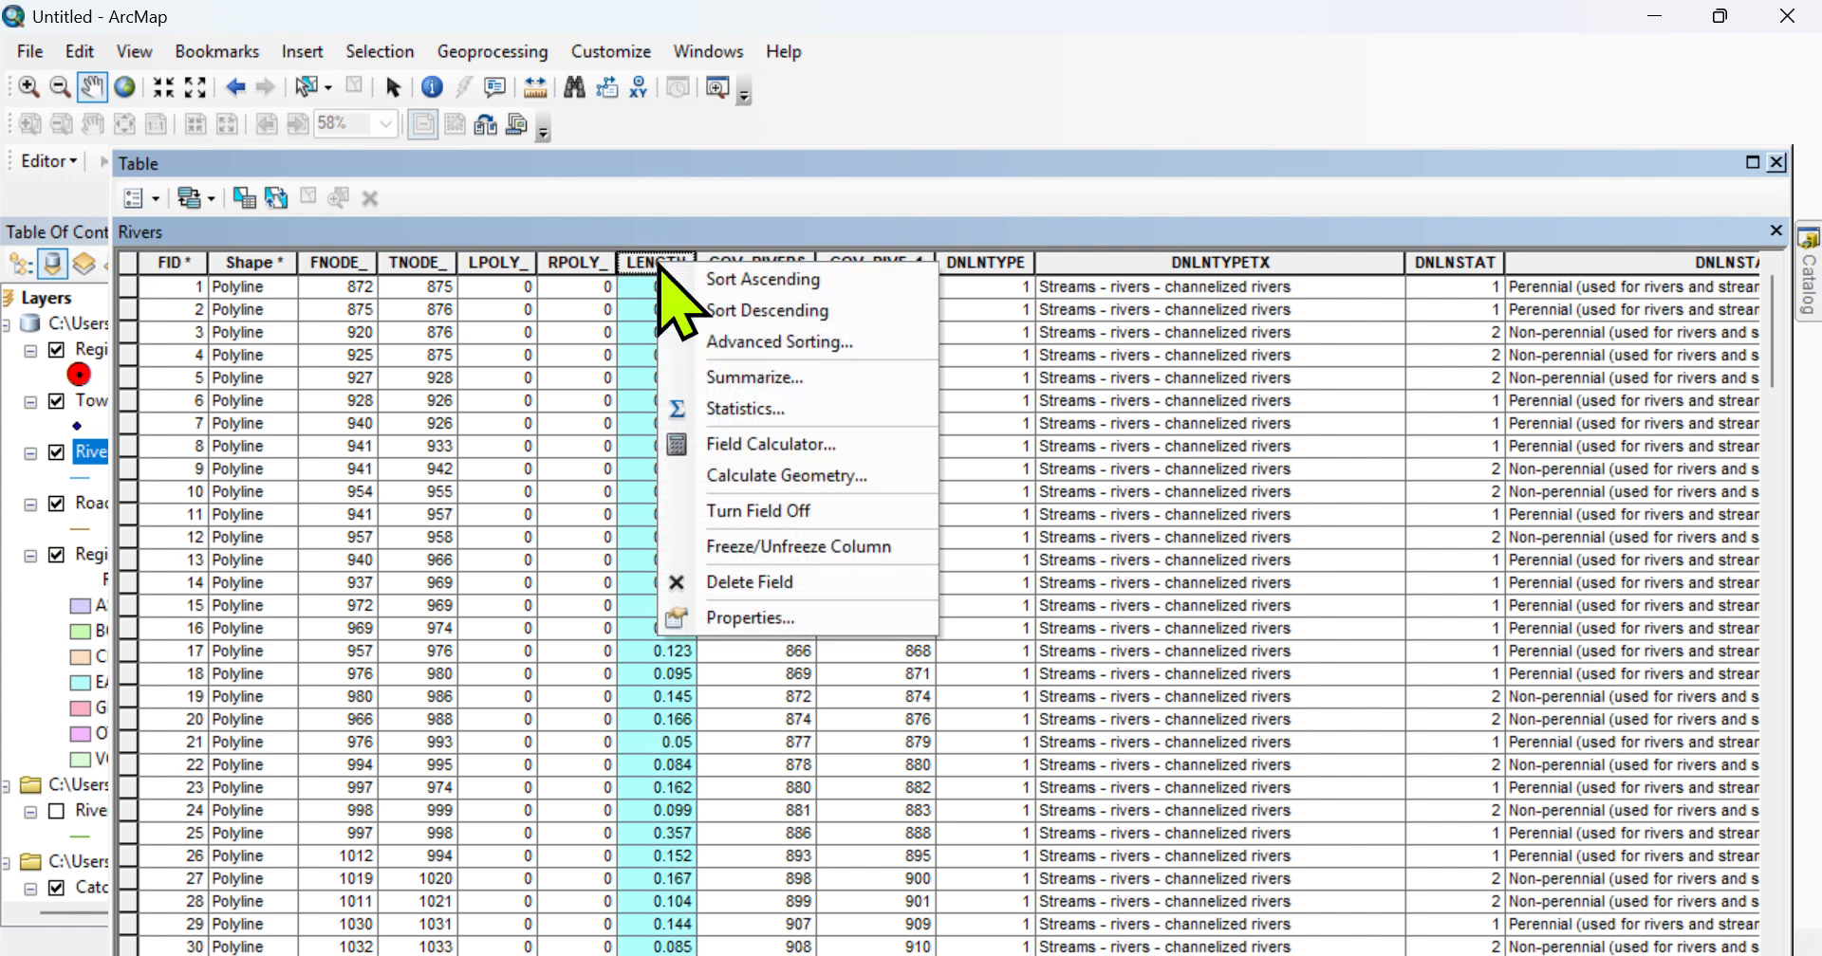
left_click(752, 408)
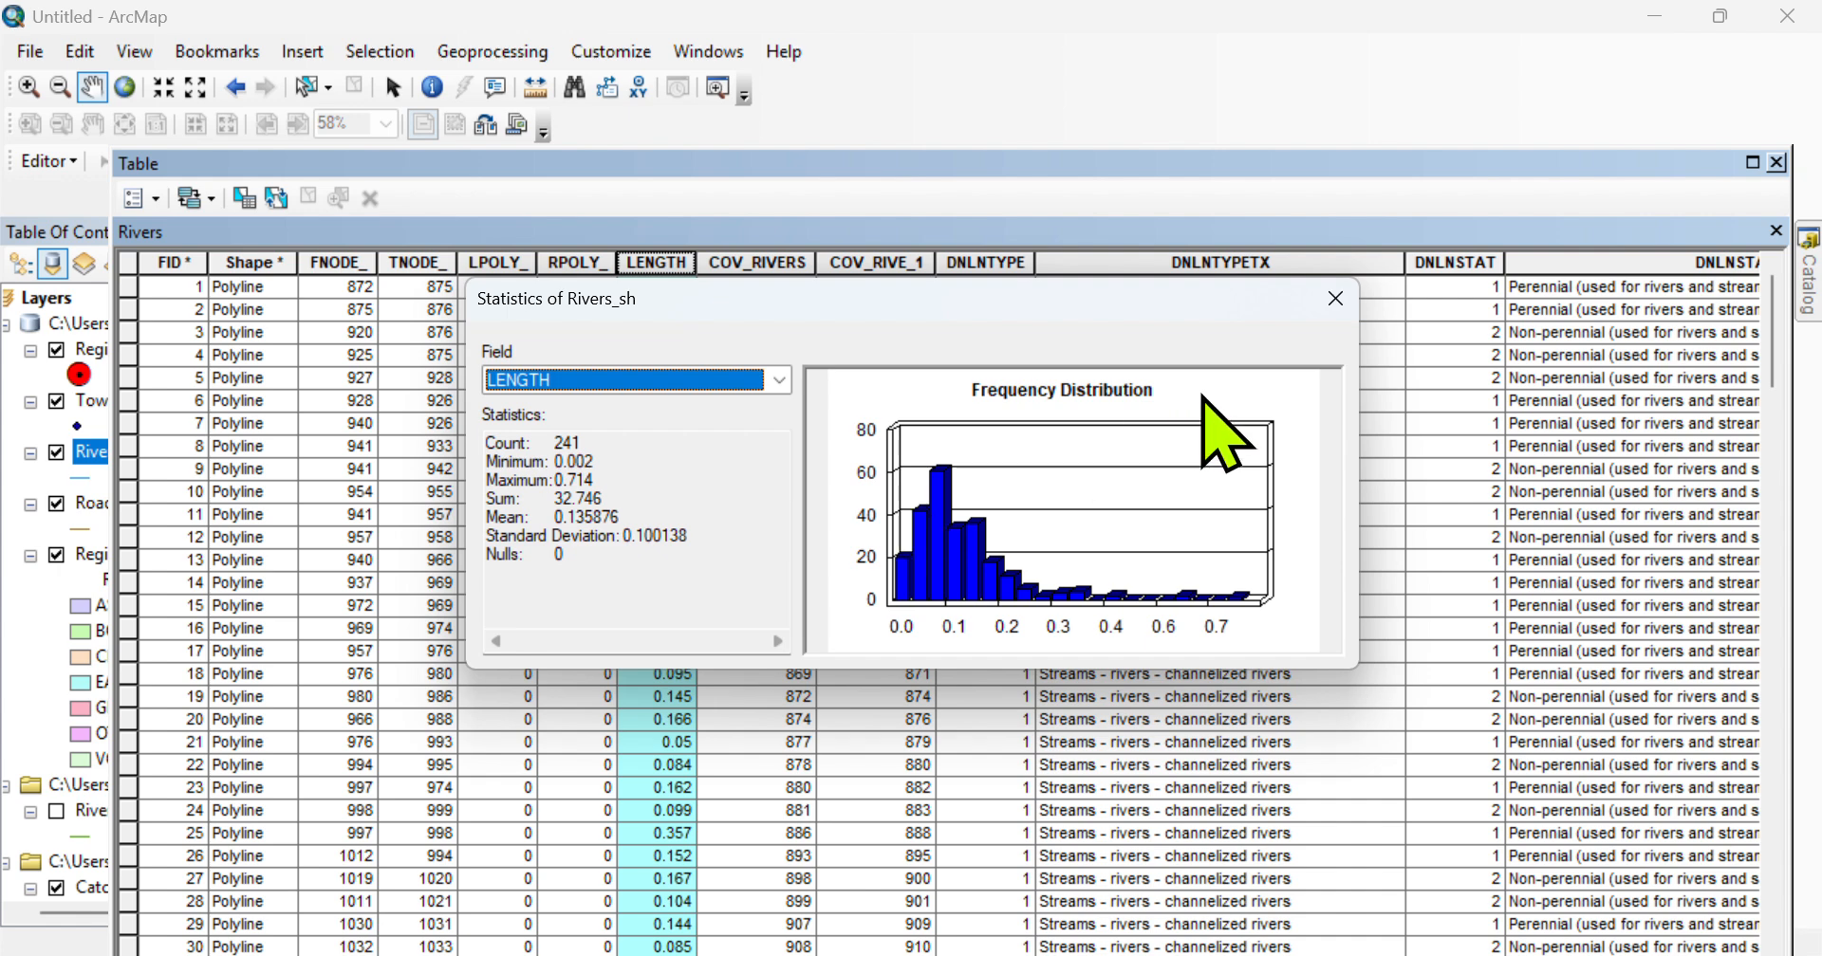
left_click(1334, 299)
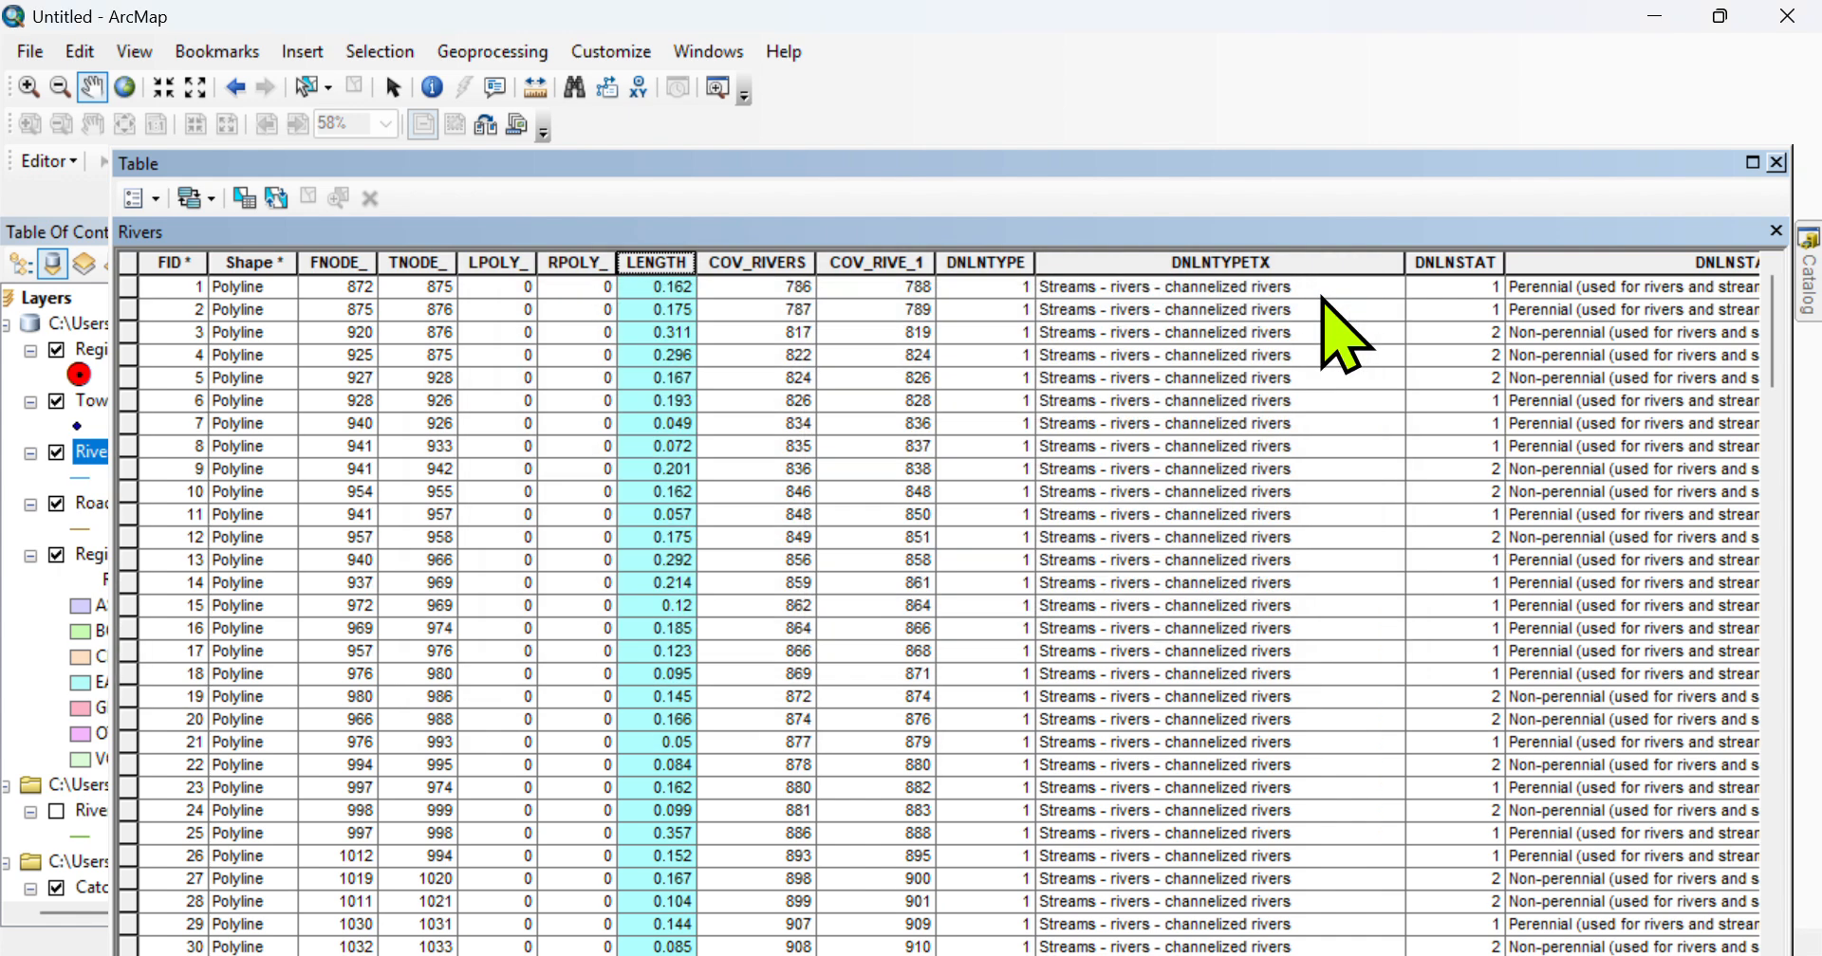
- Add a Double field named Length1 to the Rivers attribute table and maximize the table window
left_click(154, 207)
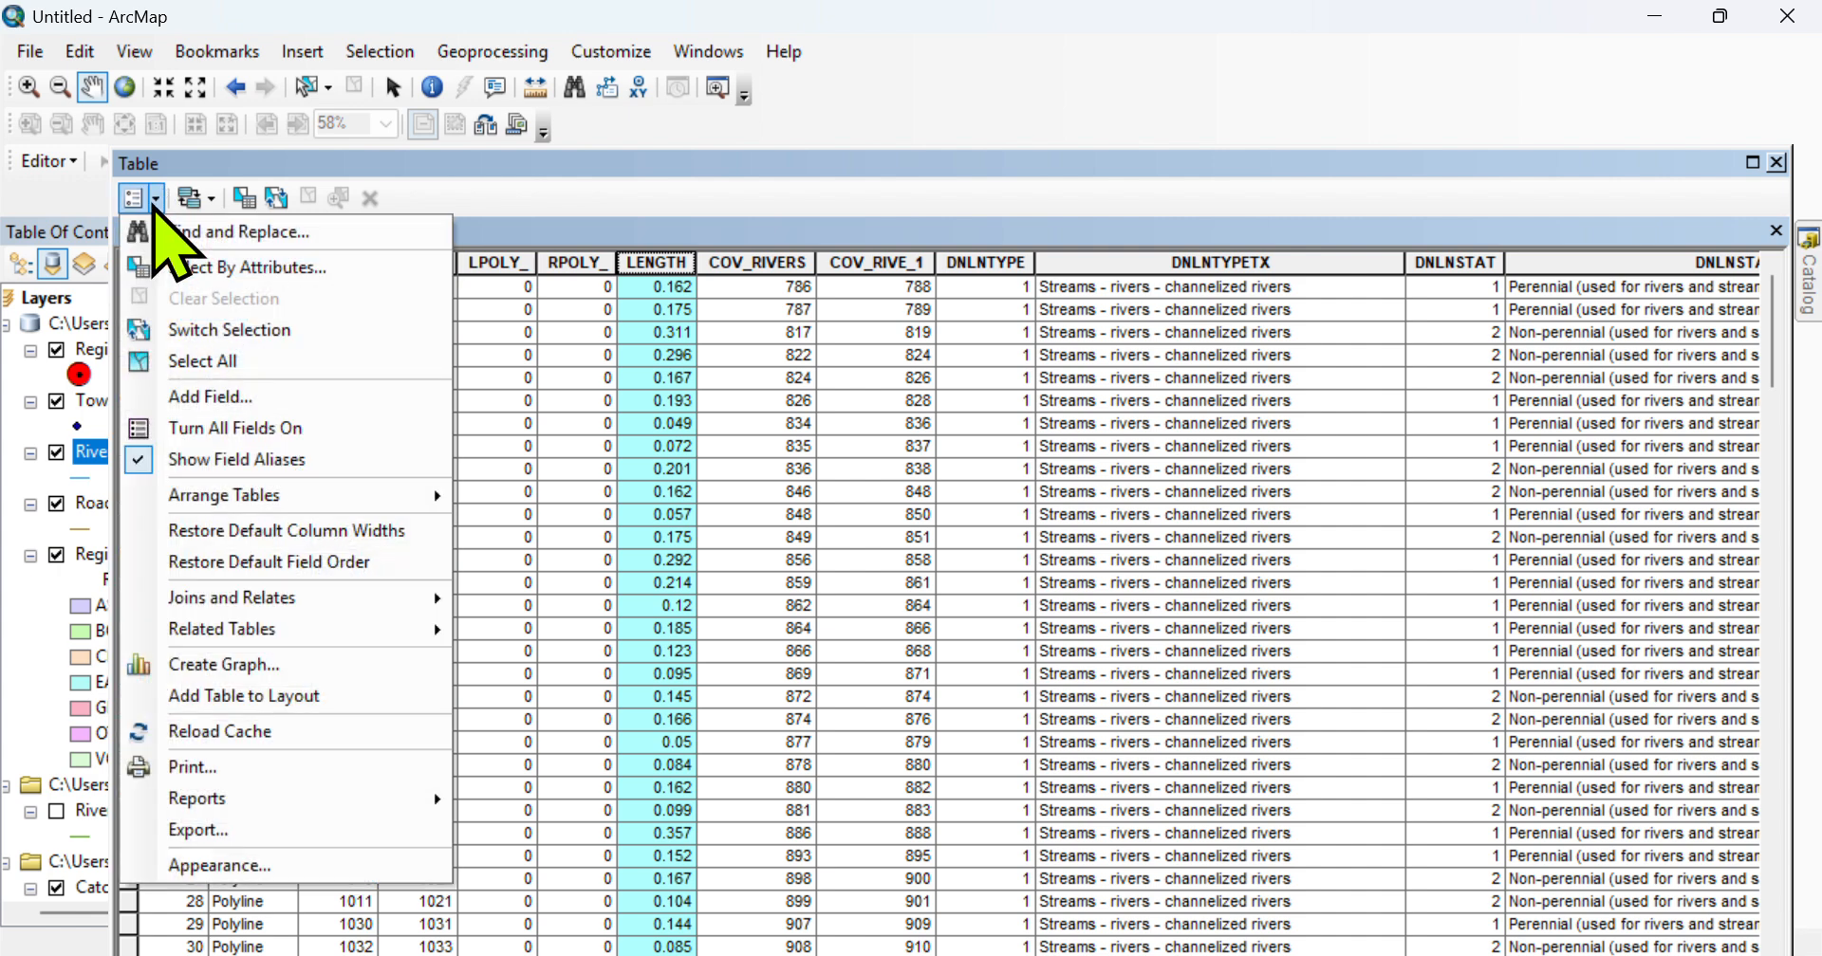
left_click(225, 399)
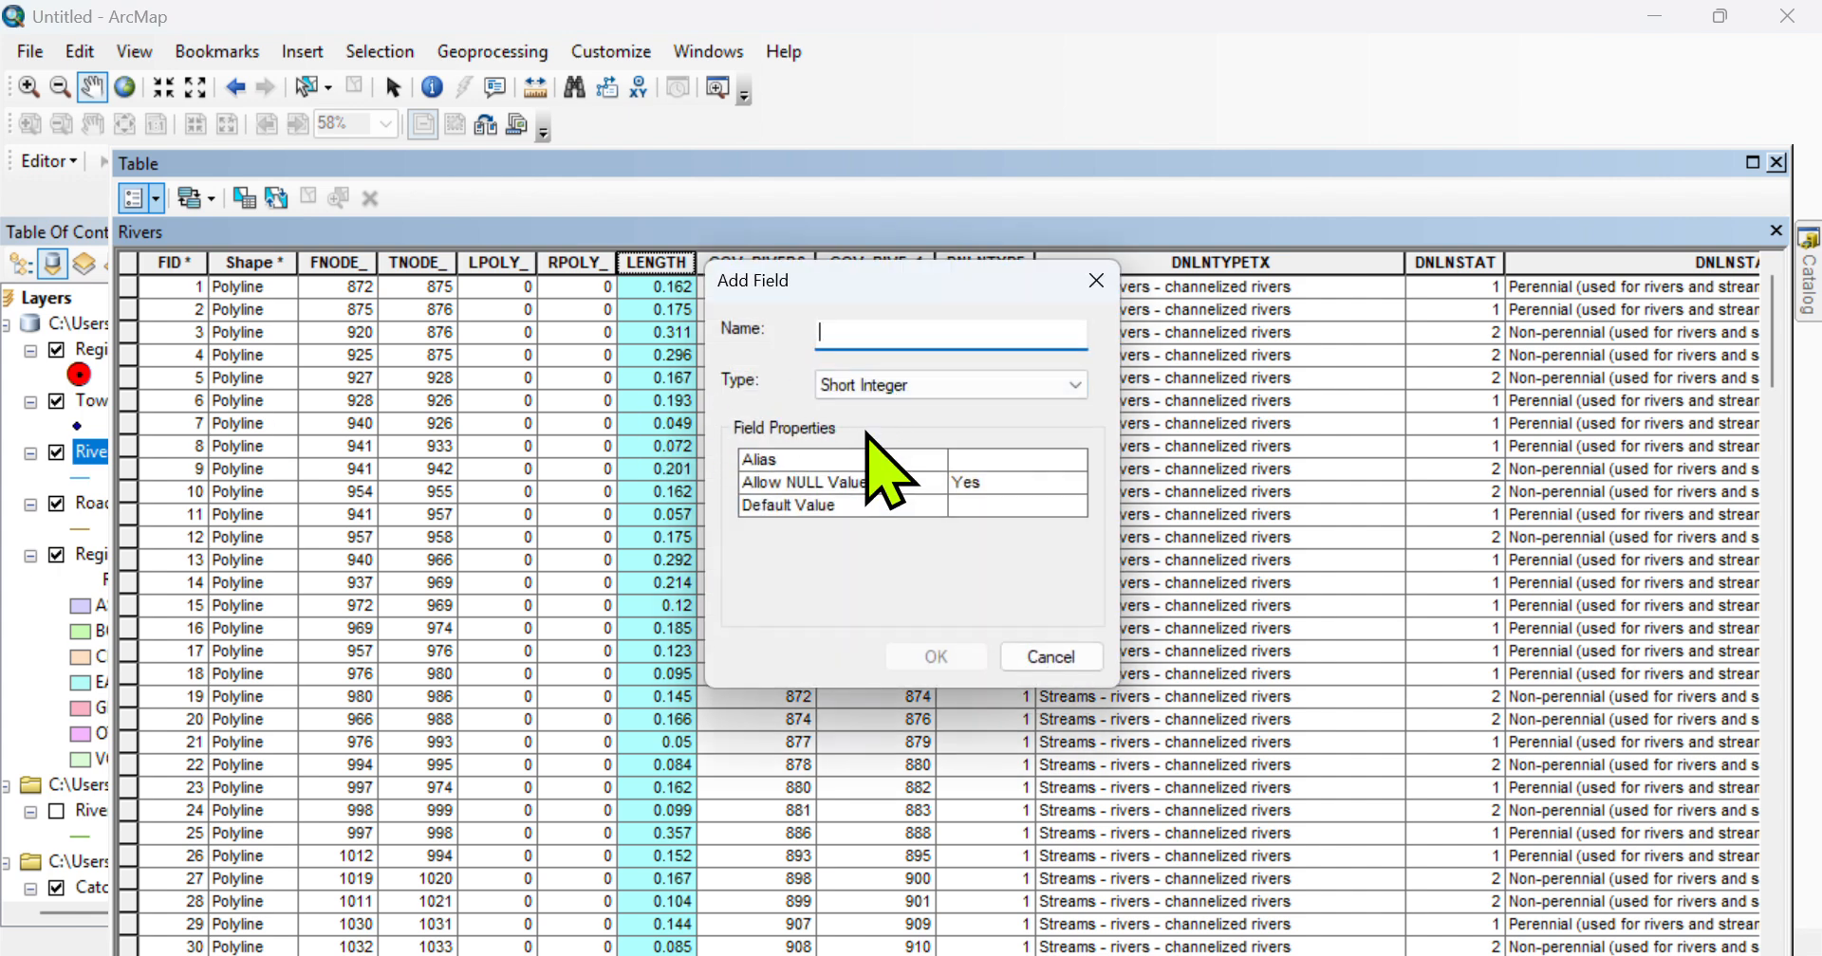
type("Length1")
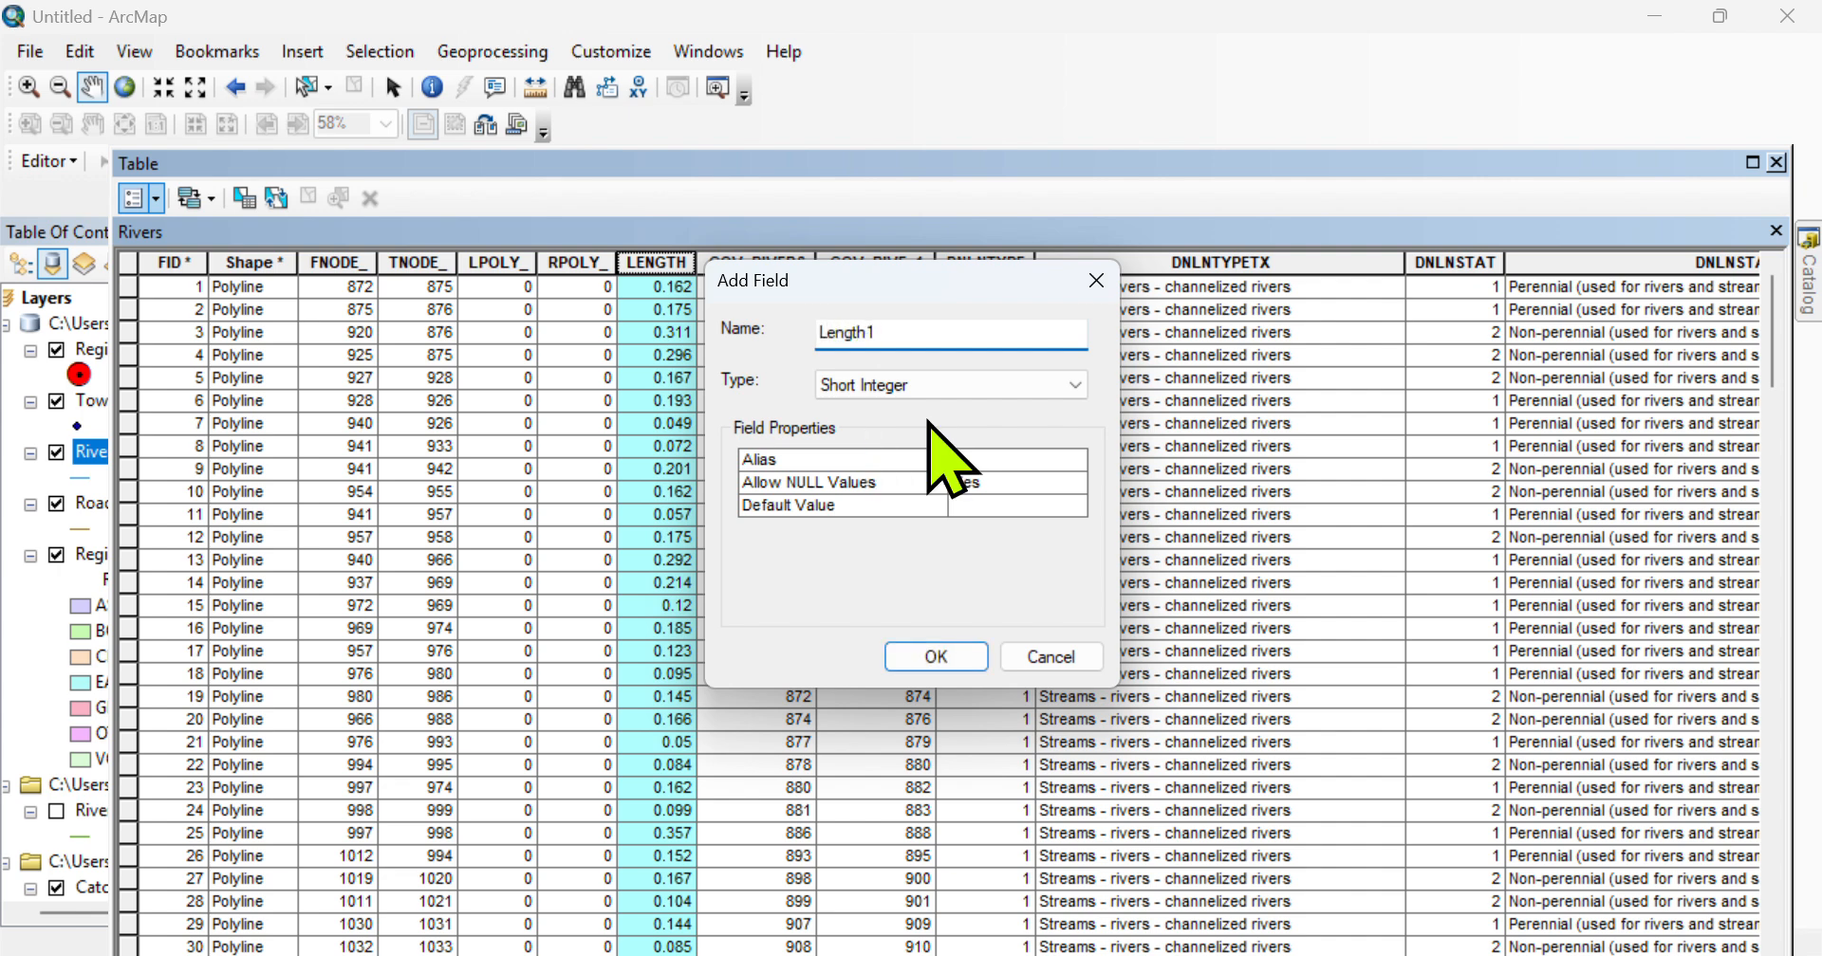
left_click(1075, 384)
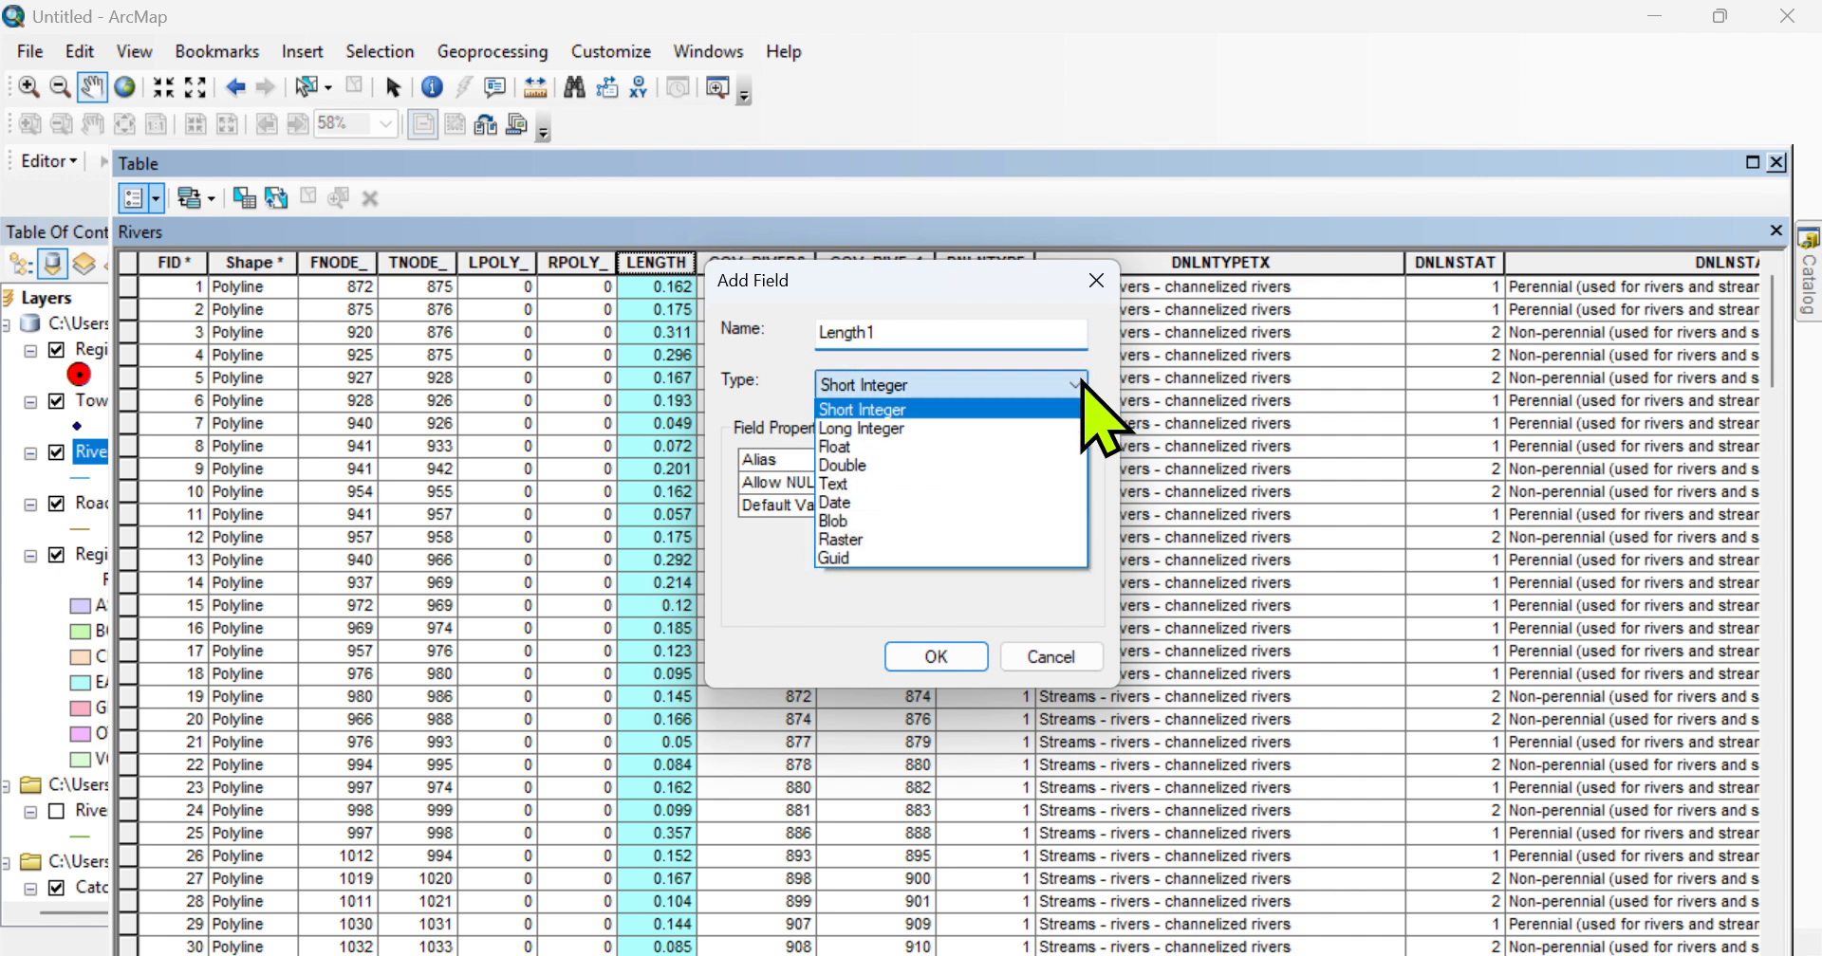
left_click(875, 465)
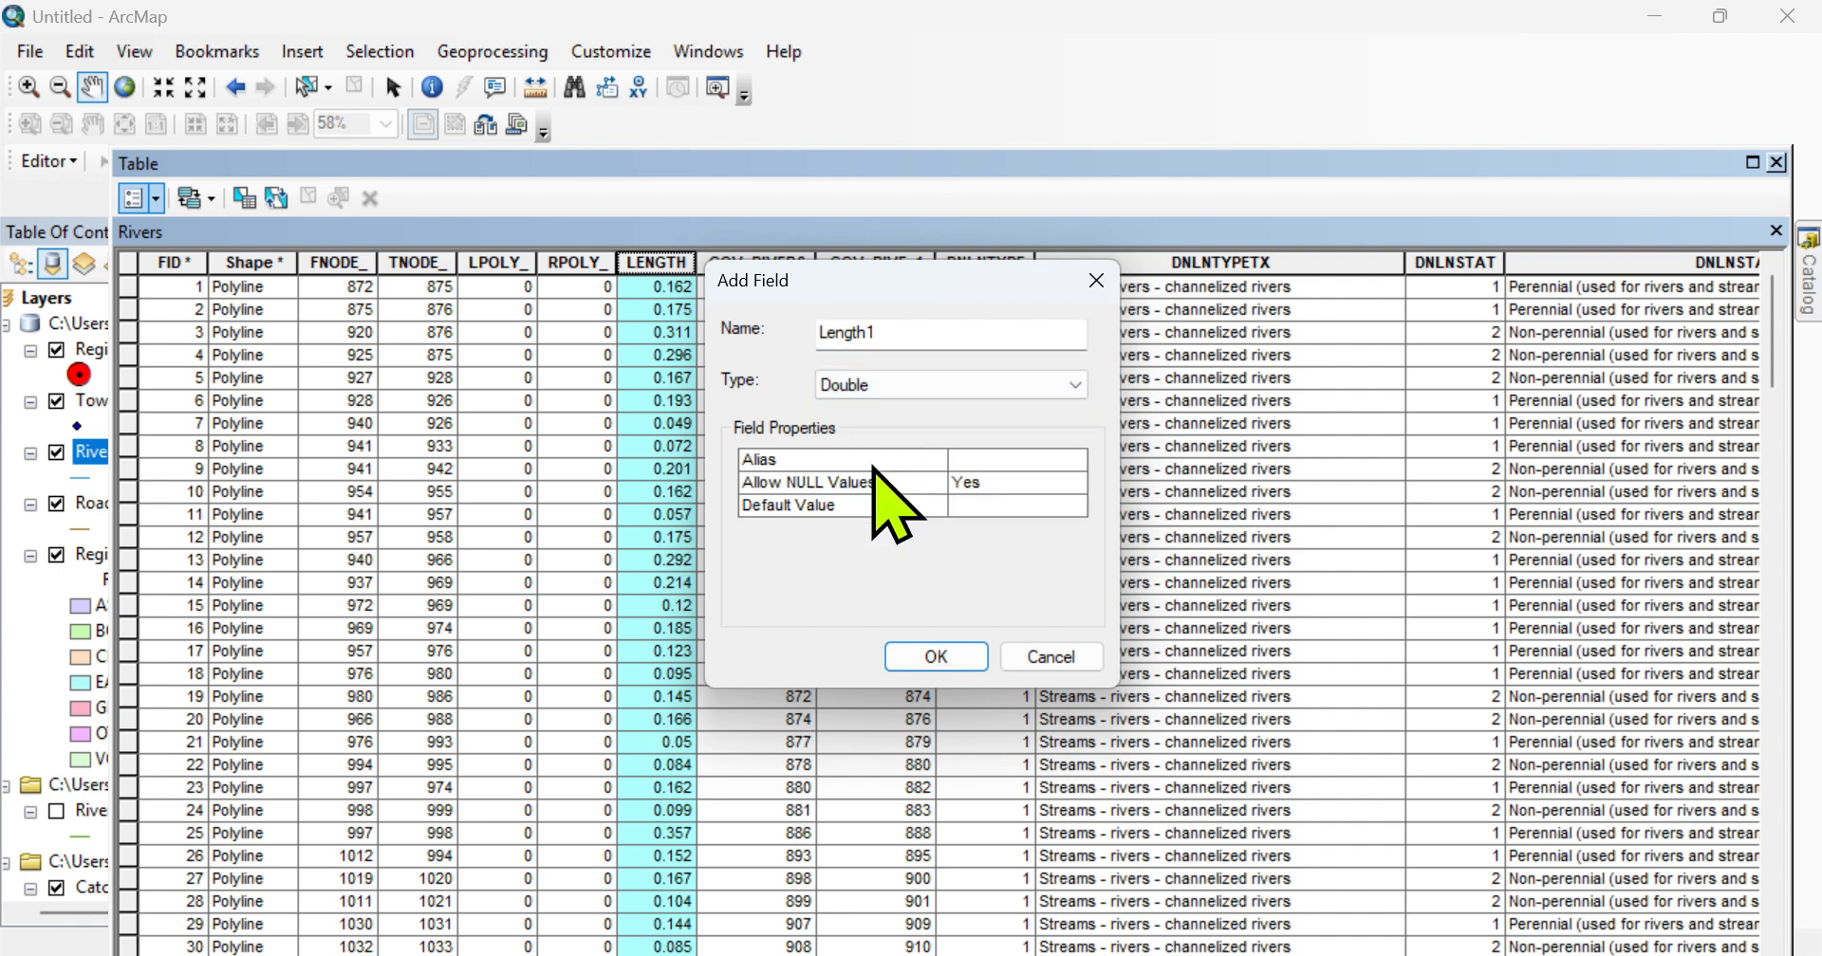
left_click(935, 657)
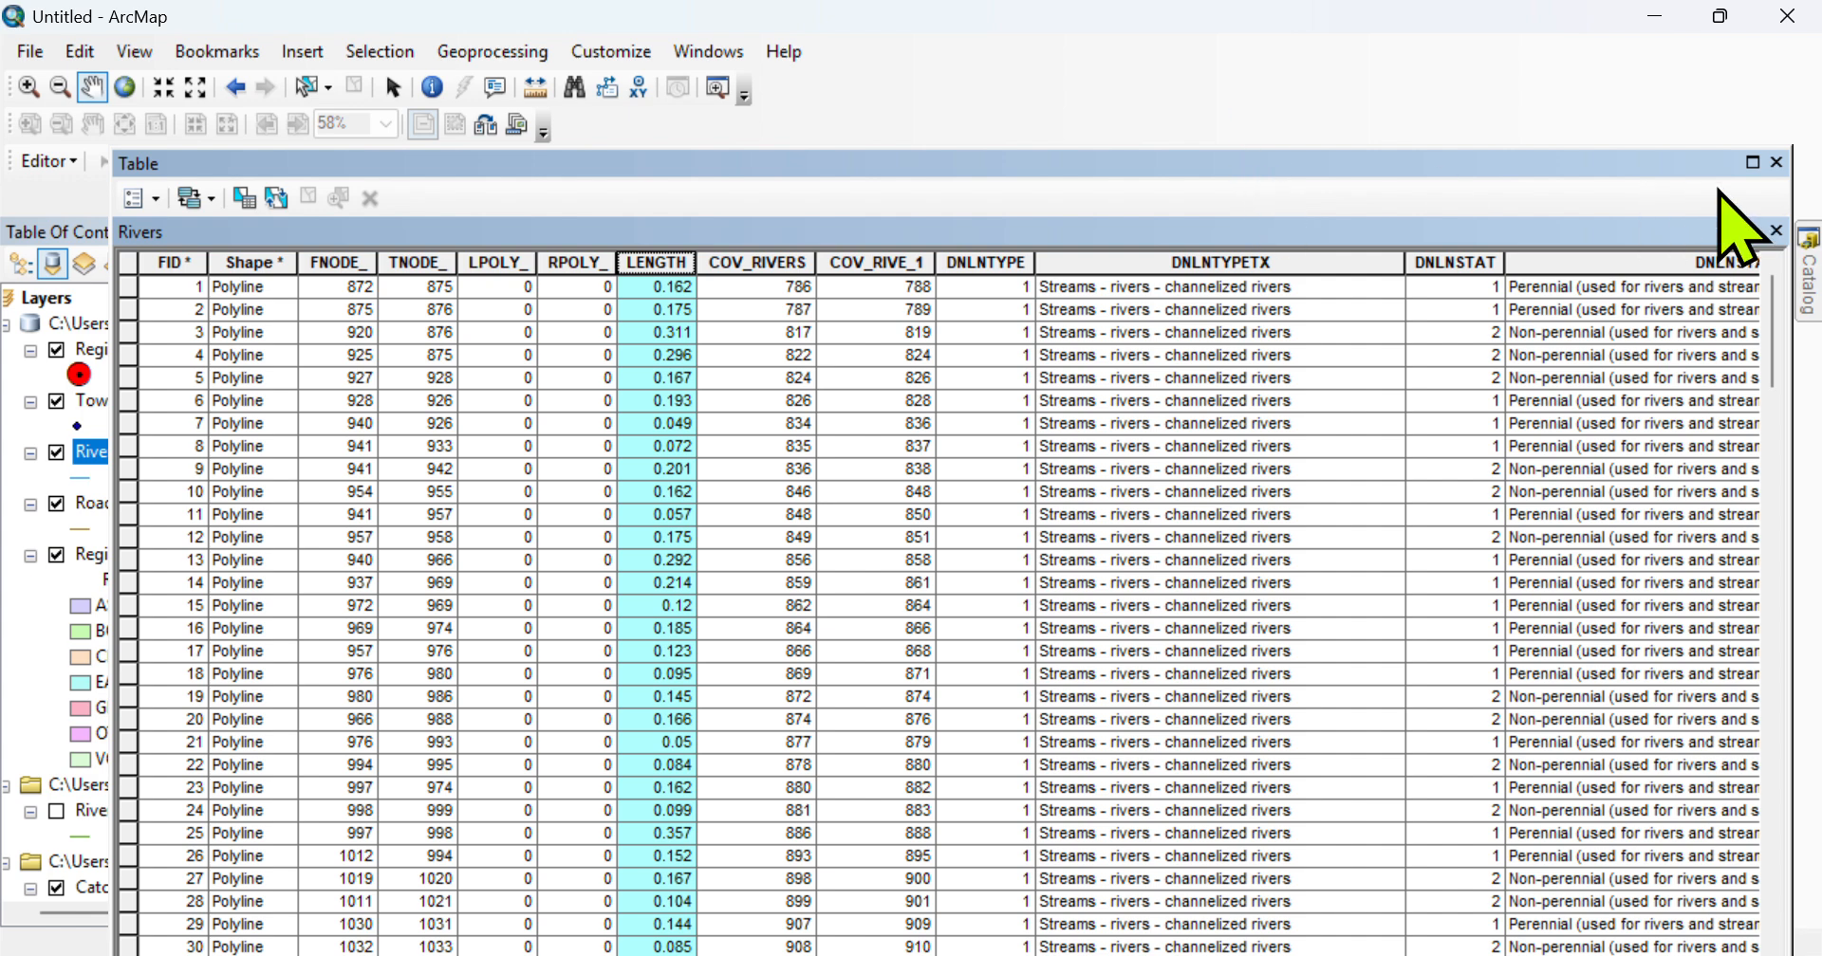
left_click(1752, 162)
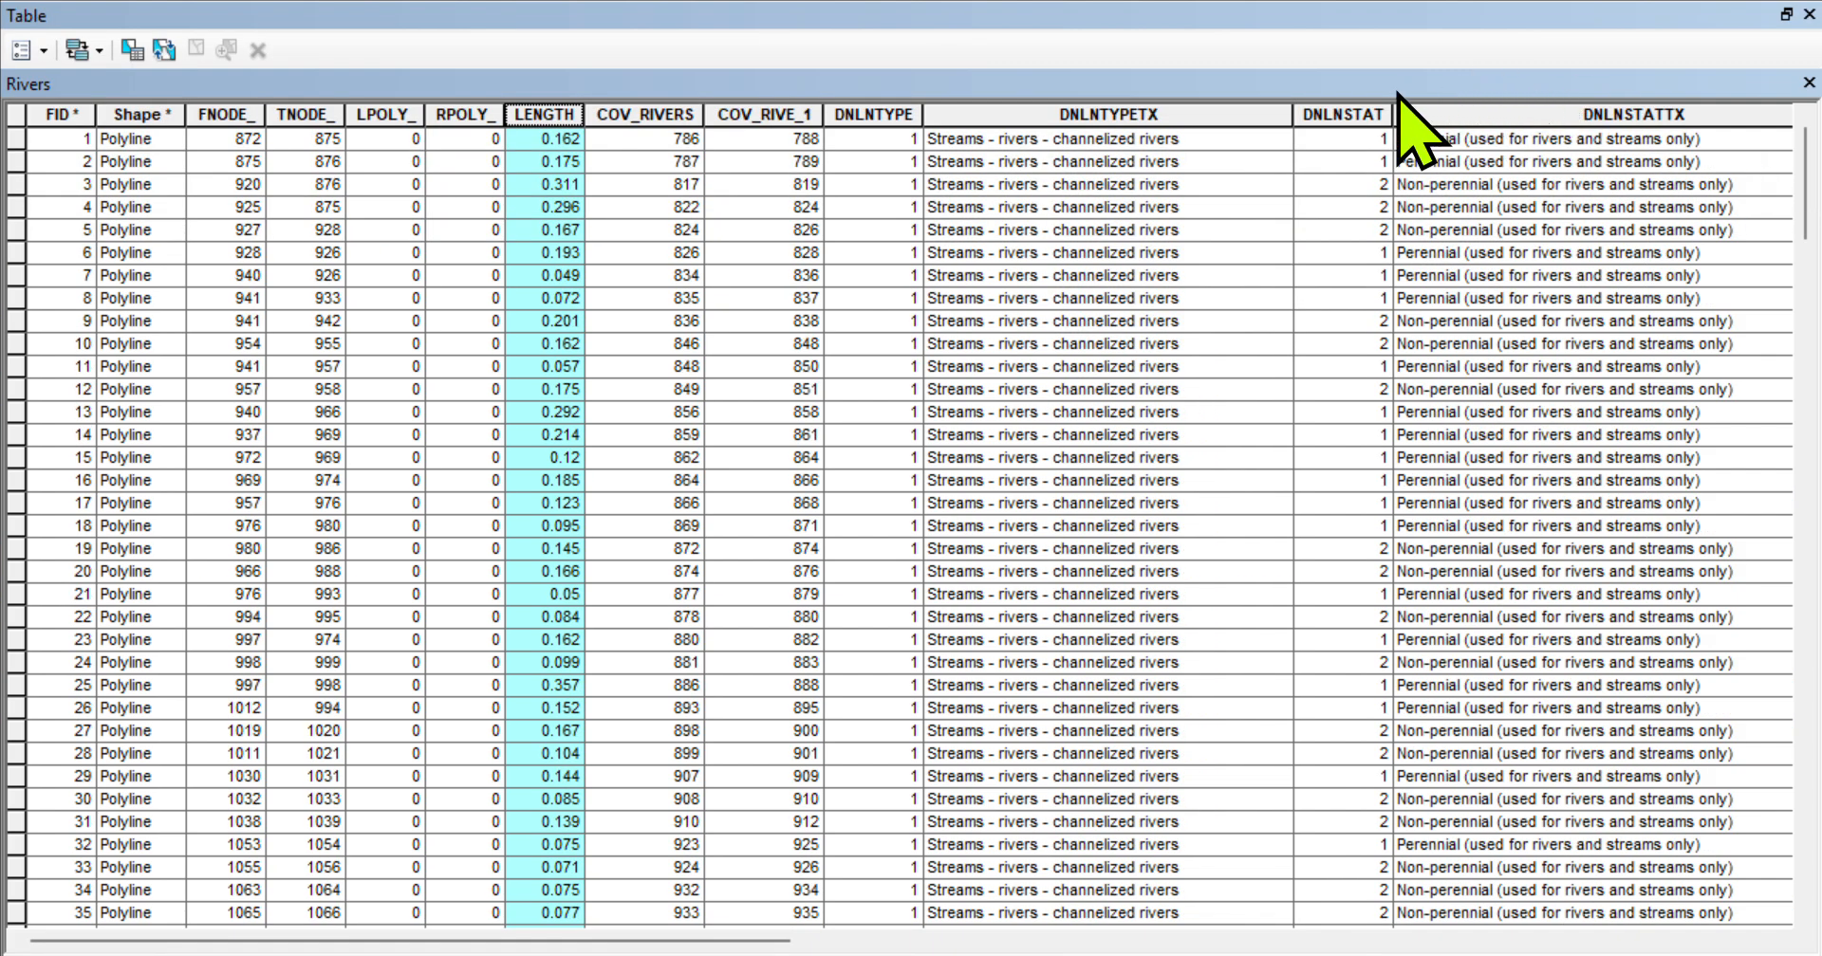